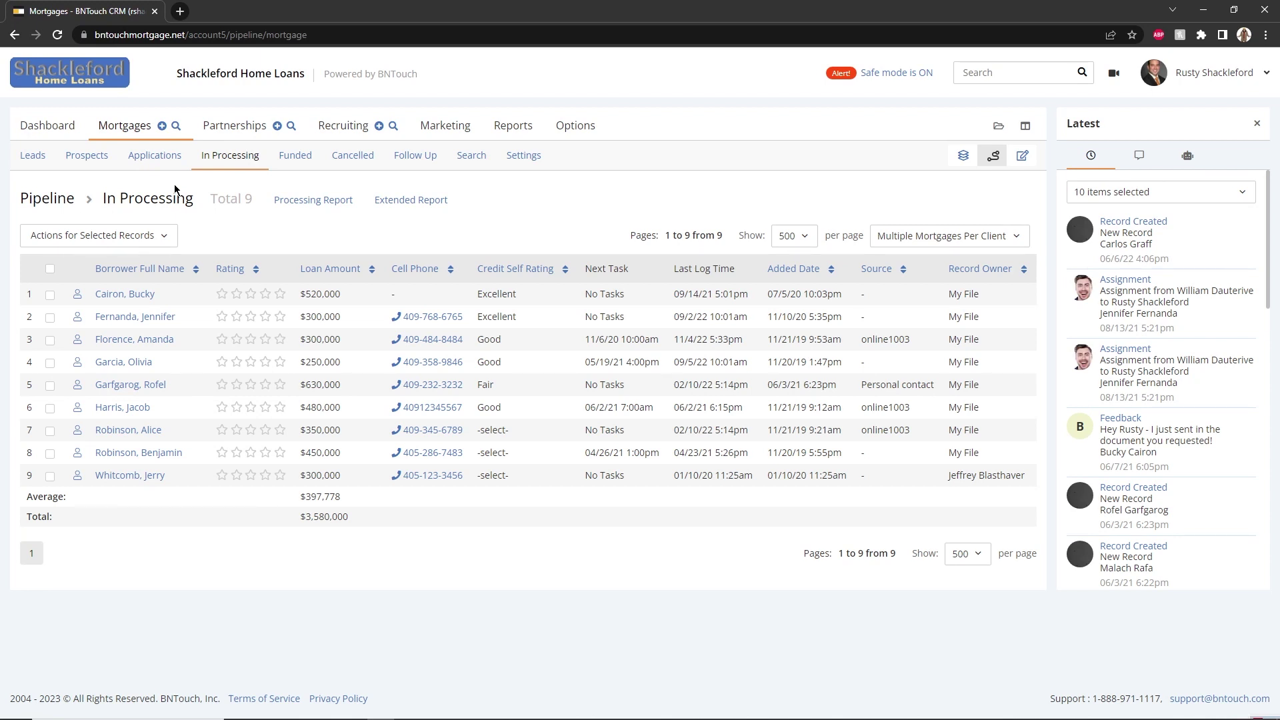
Step: View the Active Partner partnership pipeline, then return to the mortgage In Processing pipeline
{"action": "left_click", "coordinate": [233, 126]}
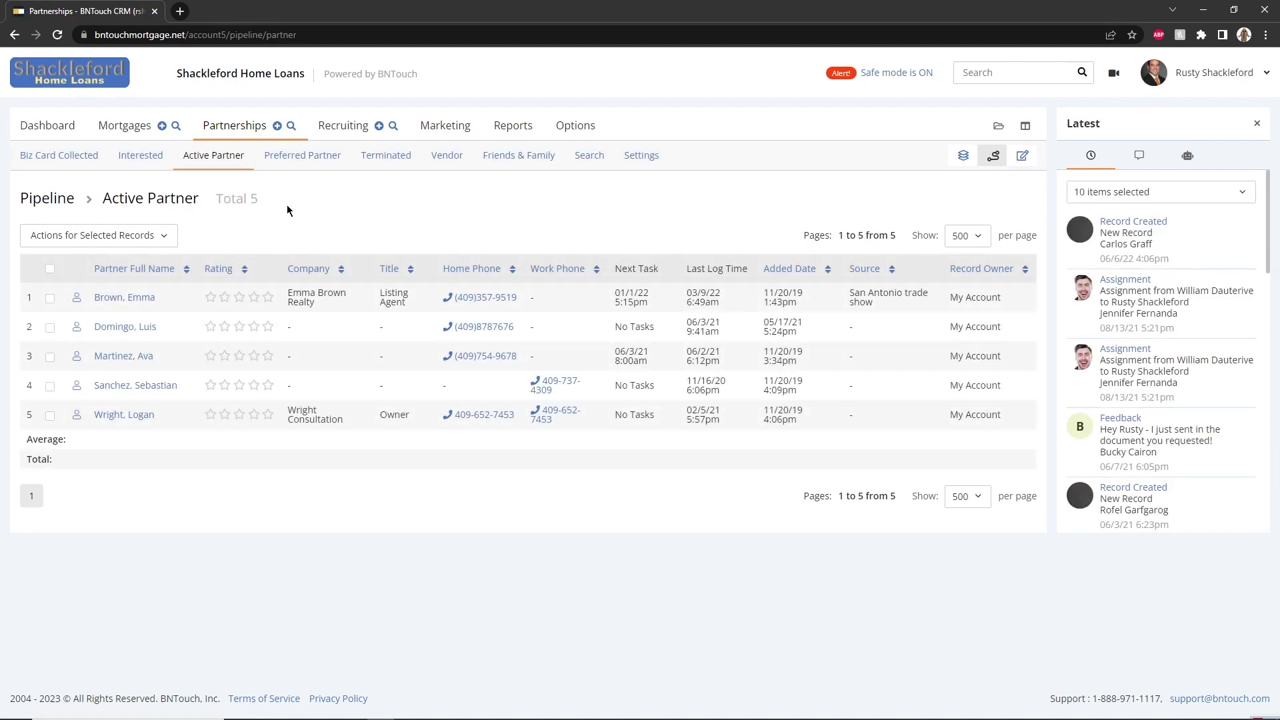
{"action": "left_click", "coordinate": [118, 132]}
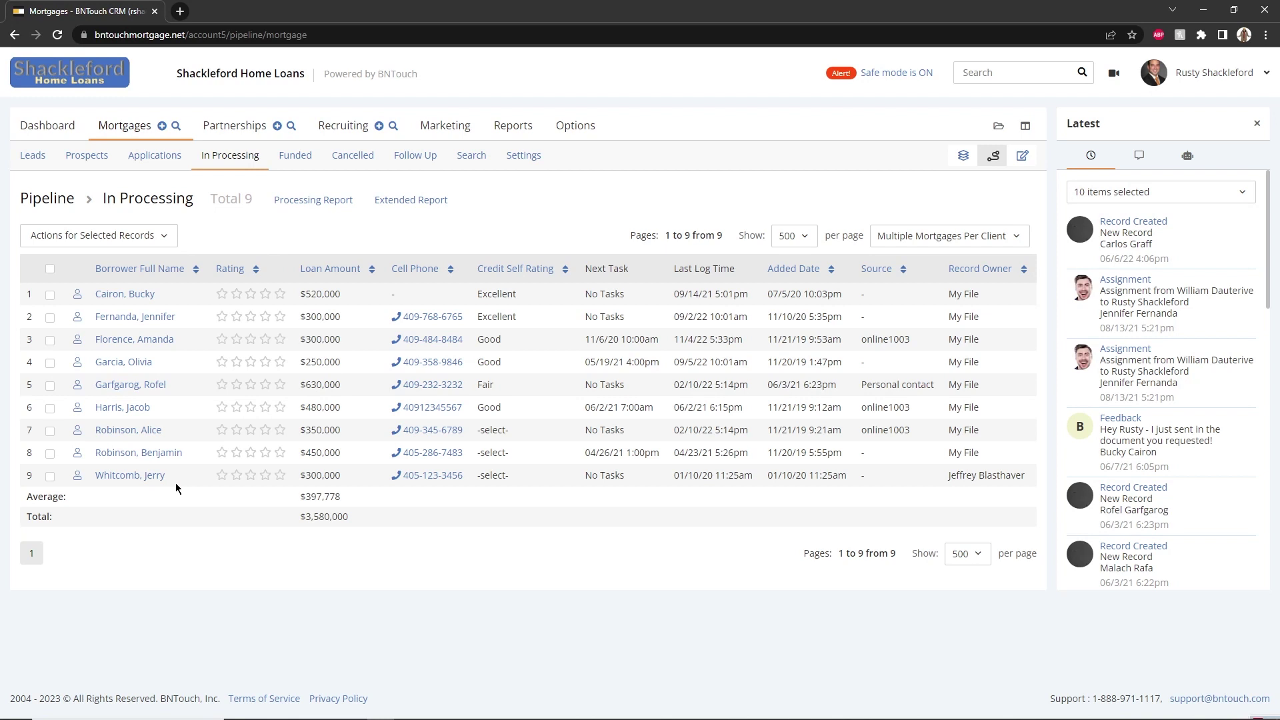
Step: Browse the marketing campaigns list from top to bottom and back
{"action": "left_click", "coordinate": [466, 128]}
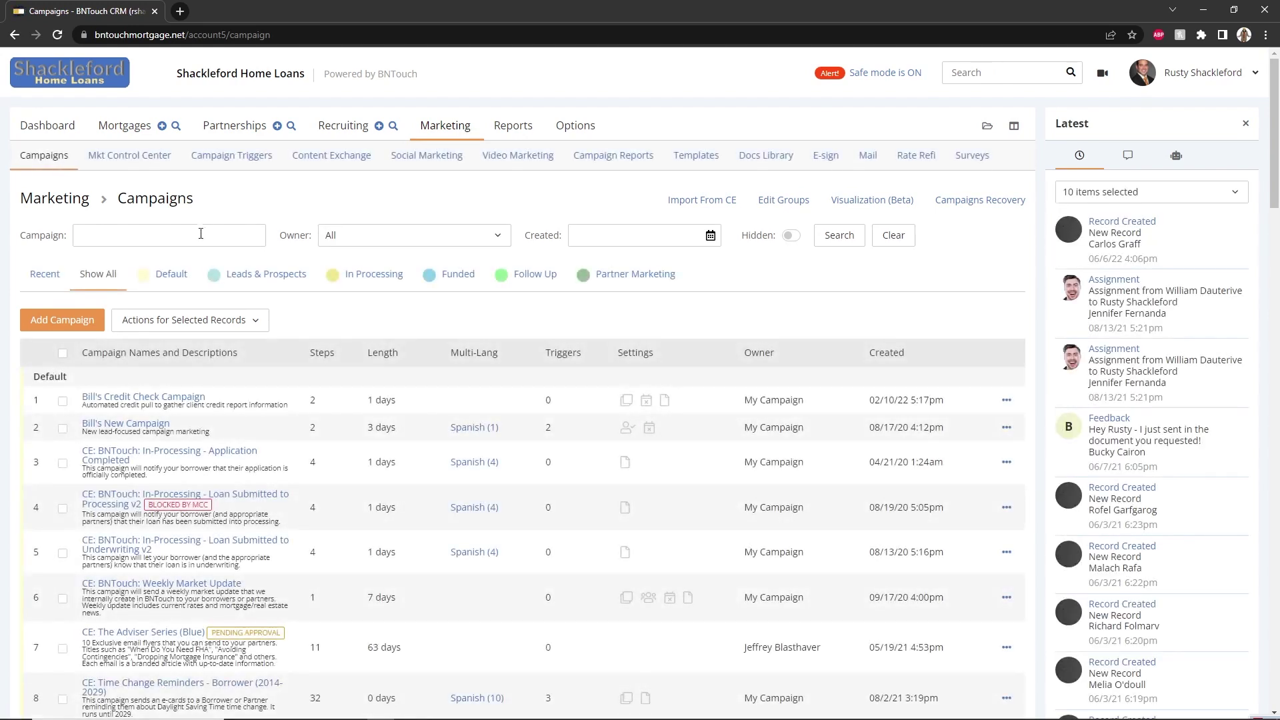
{"action": "scroll", "coordinate": [203, 230], "scroll_direction": "down", "scroll_amount": 3}
{"action": "scroll", "coordinate": [200, 233], "scroll_direction": "down", "scroll_amount": 1}
{"action": "scroll", "coordinate": [198, 237], "scroll_direction": "down", "scroll_amount": 1}
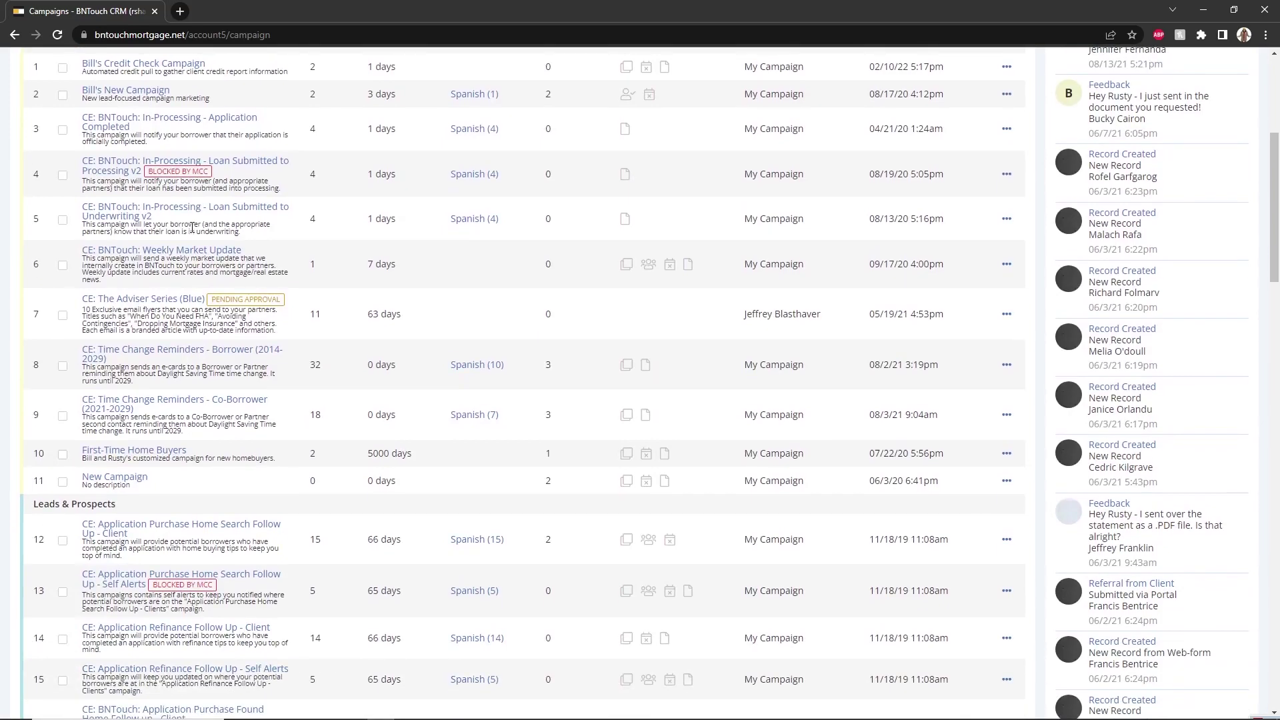
{"action": "scroll", "coordinate": [196, 233], "scroll_direction": "down", "scroll_amount": 2}
{"action": "scroll", "coordinate": [193, 229], "scroll_direction": "down", "scroll_amount": 2}
{"action": "scroll", "coordinate": [192, 228], "scroll_direction": "down", "scroll_amount": 1}
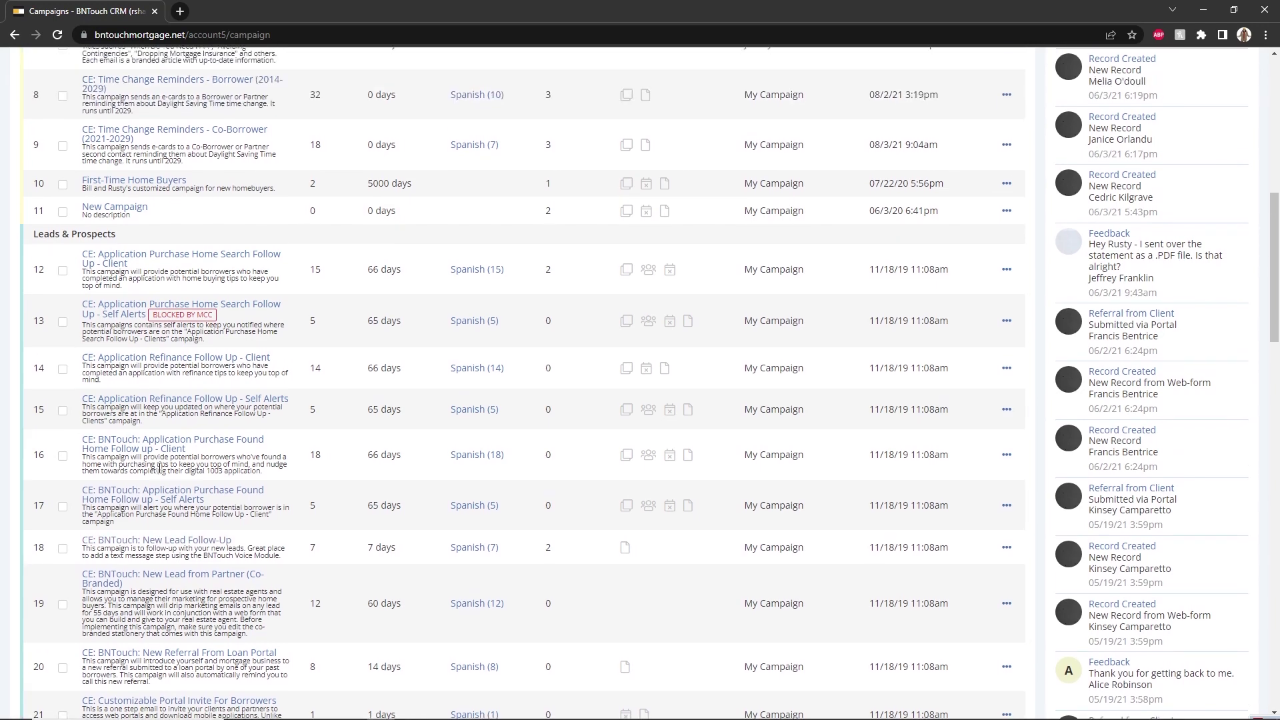
{"action": "scroll", "coordinate": [161, 478], "scroll_direction": "up", "scroll_amount": 5}
{"action": "scroll", "coordinate": [161, 473], "scroll_direction": "up", "scroll_amount": 4}
{"action": "scroll", "coordinate": [161, 471], "scroll_direction": "up", "scroll_amount": 1}
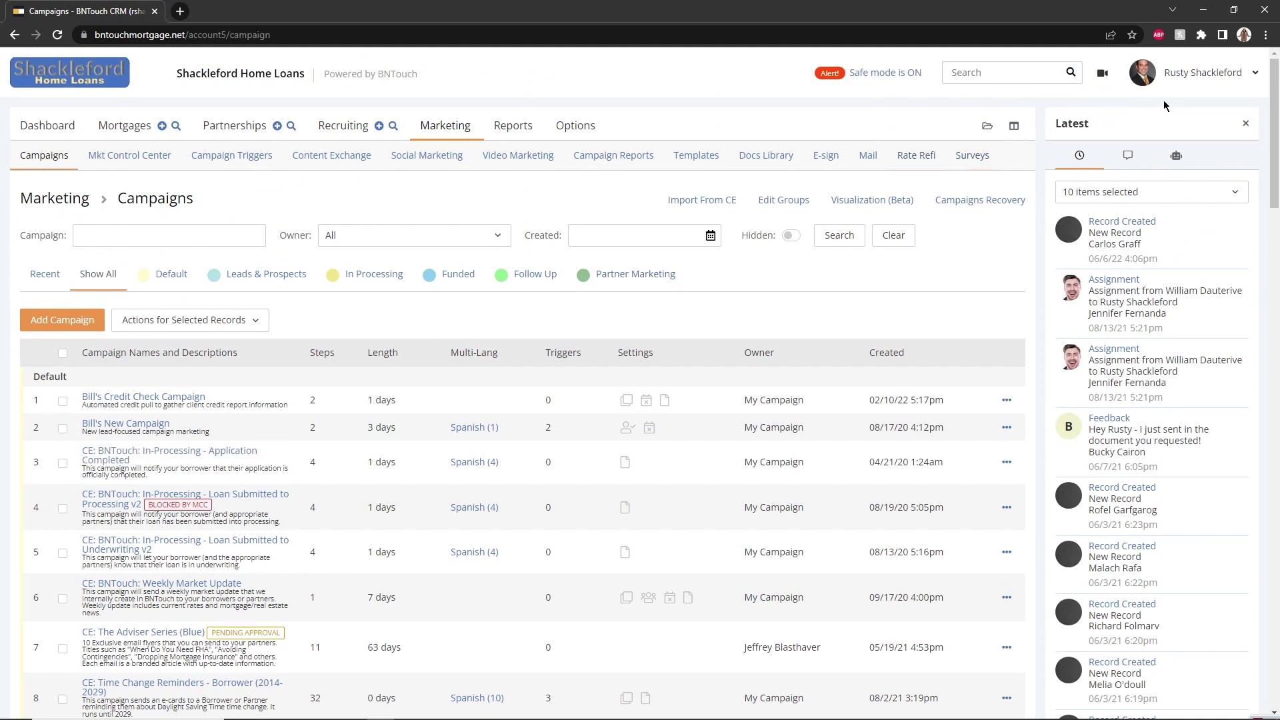
Step: Visit the Training & Support page from the user menu, then return to Mortgages
{"action": "left_click", "coordinate": [1224, 76]}
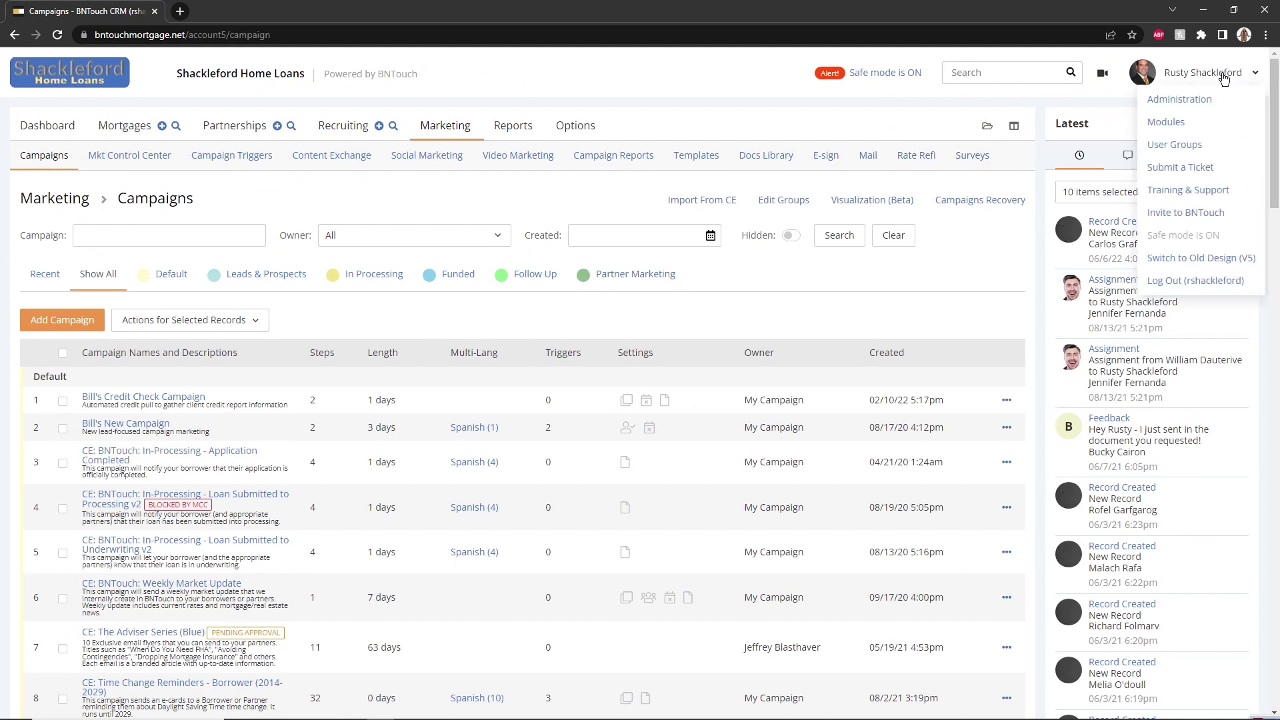
{"action": "left_click", "coordinate": [1159, 191]}
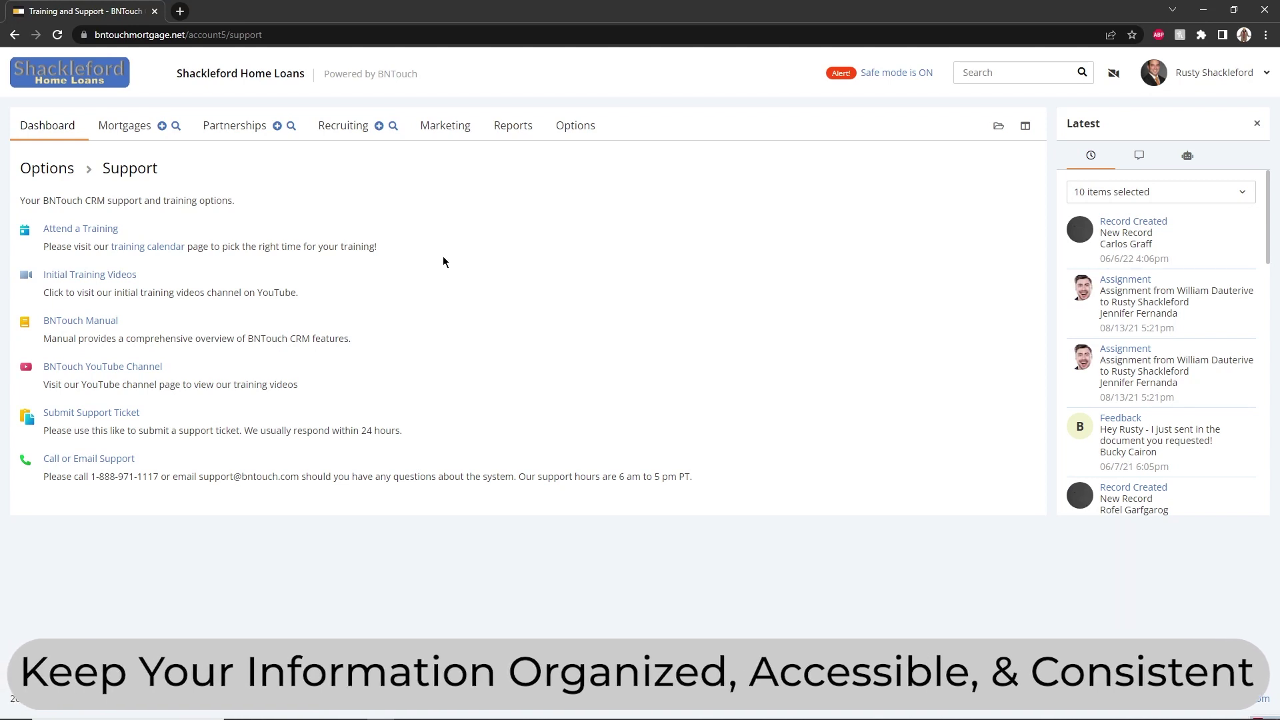
{"action": "left_click", "coordinate": [140, 128]}
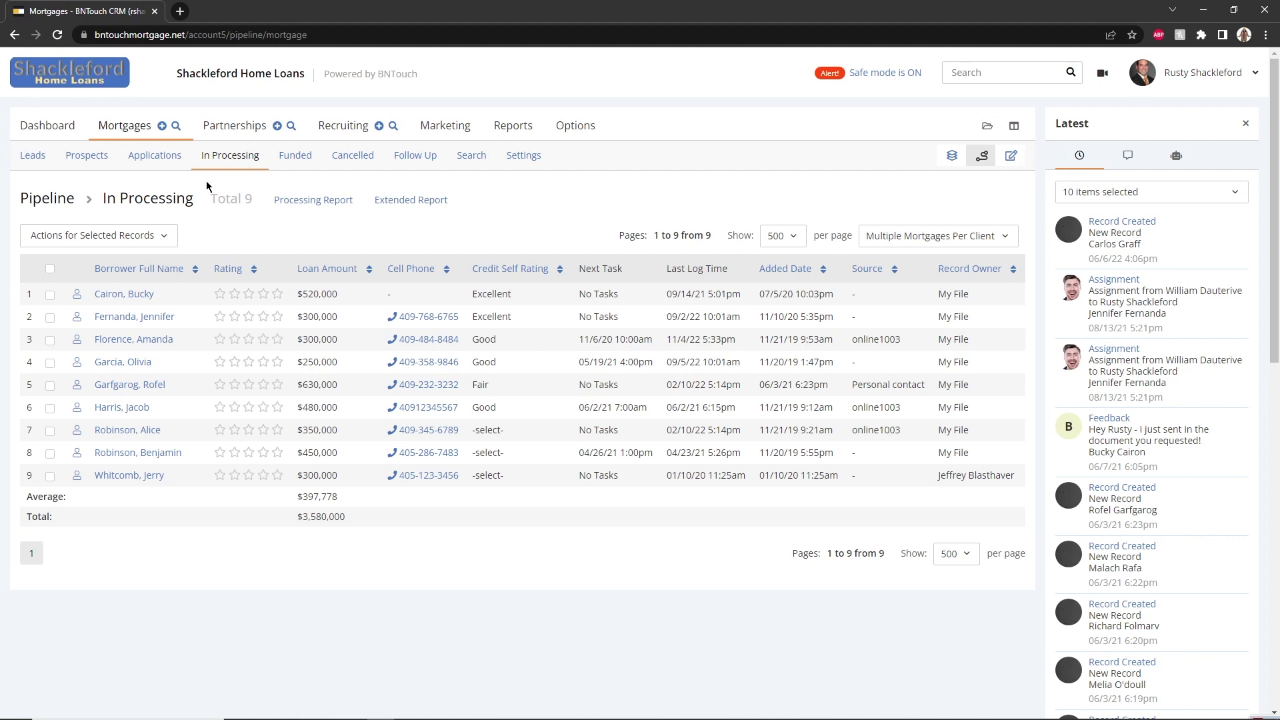
Step: Open Partnerships to show the five Active Partner records
{"action": "left_click", "coordinate": [228, 128]}
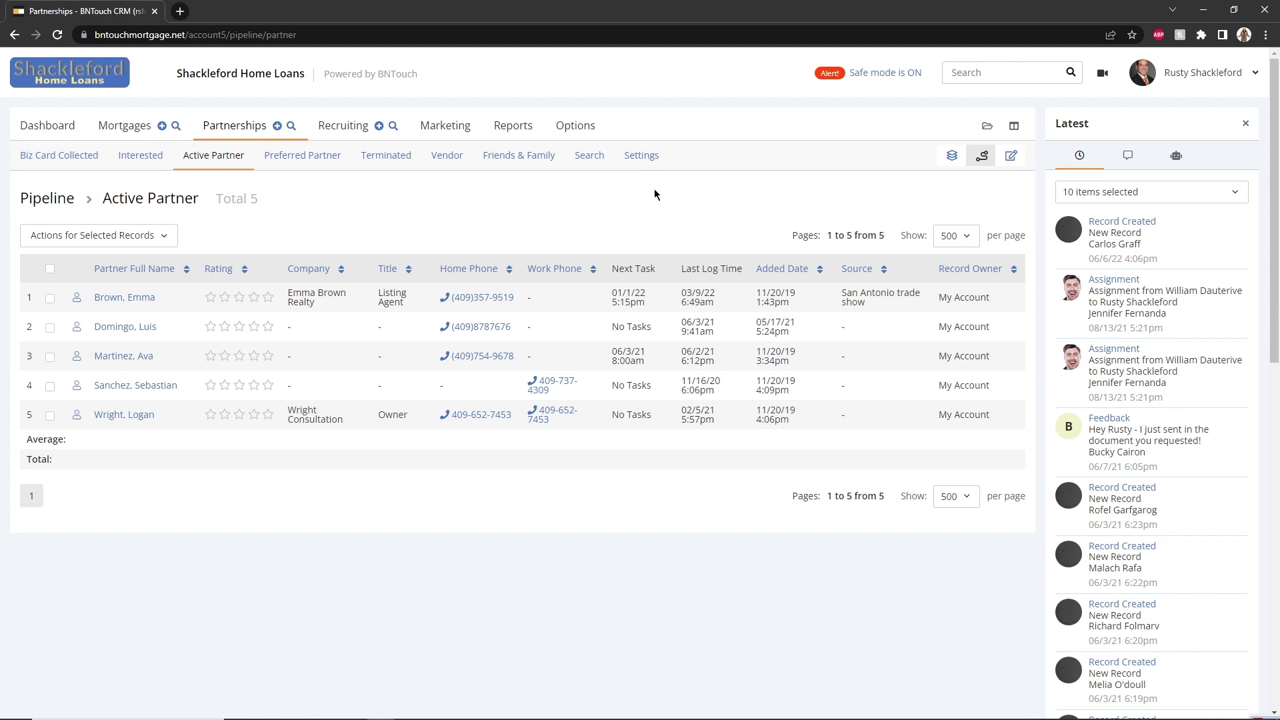
Step: Look over the Marketing campaign triggers list, then go back to Campaigns
{"action": "left_click", "coordinate": [465, 126]}
{"action": "mouse_move", "coordinate": [445, 125]}
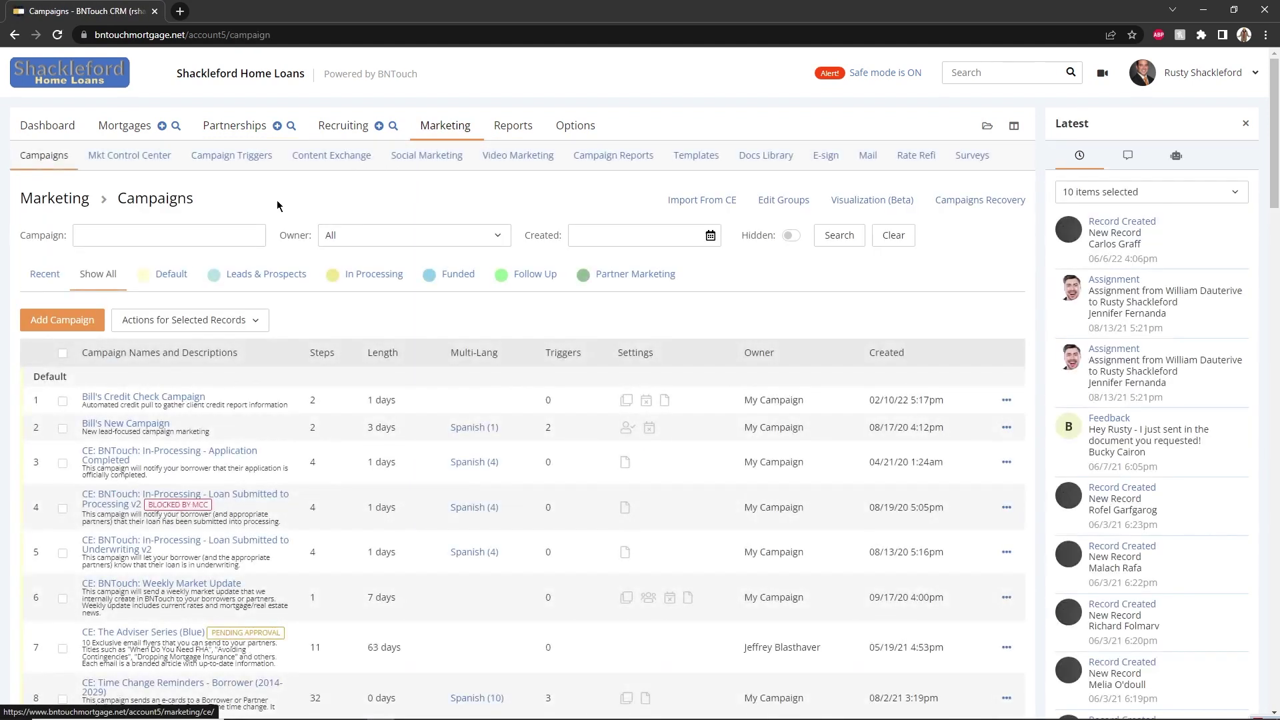
{"action": "left_click", "coordinate": [263, 164]}
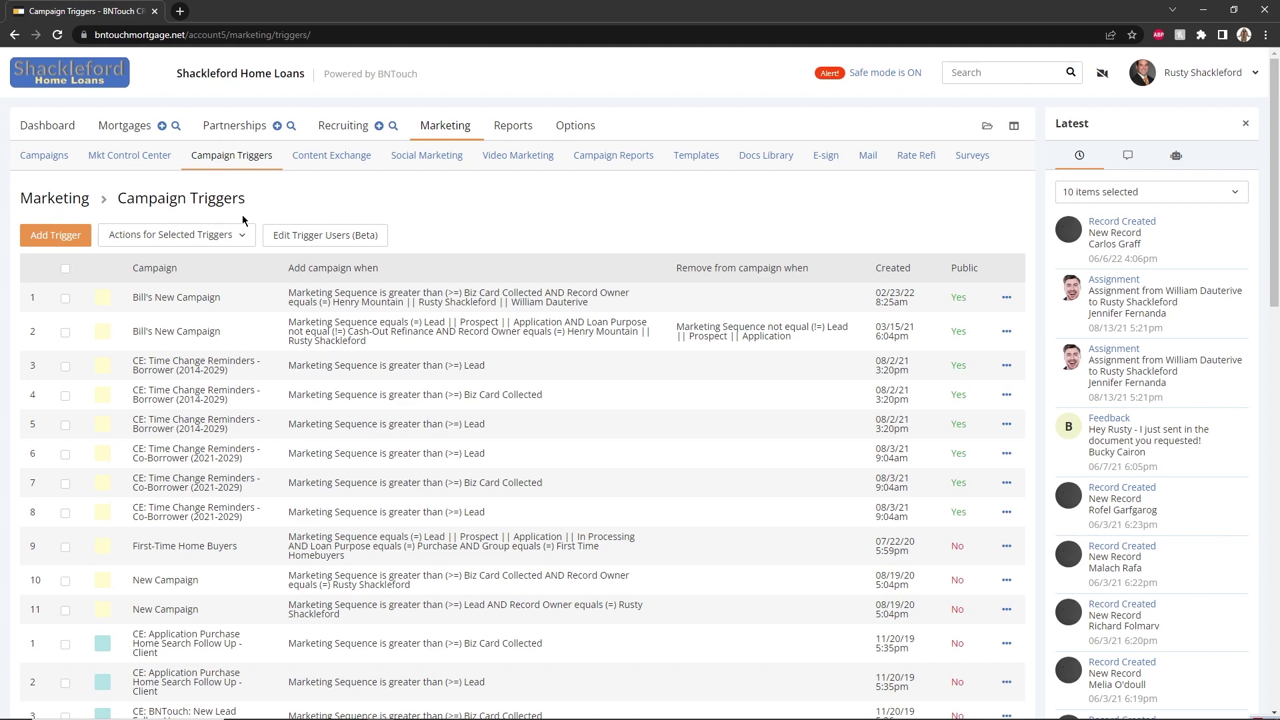
{"action": "left_click", "coordinate": [43, 155]}
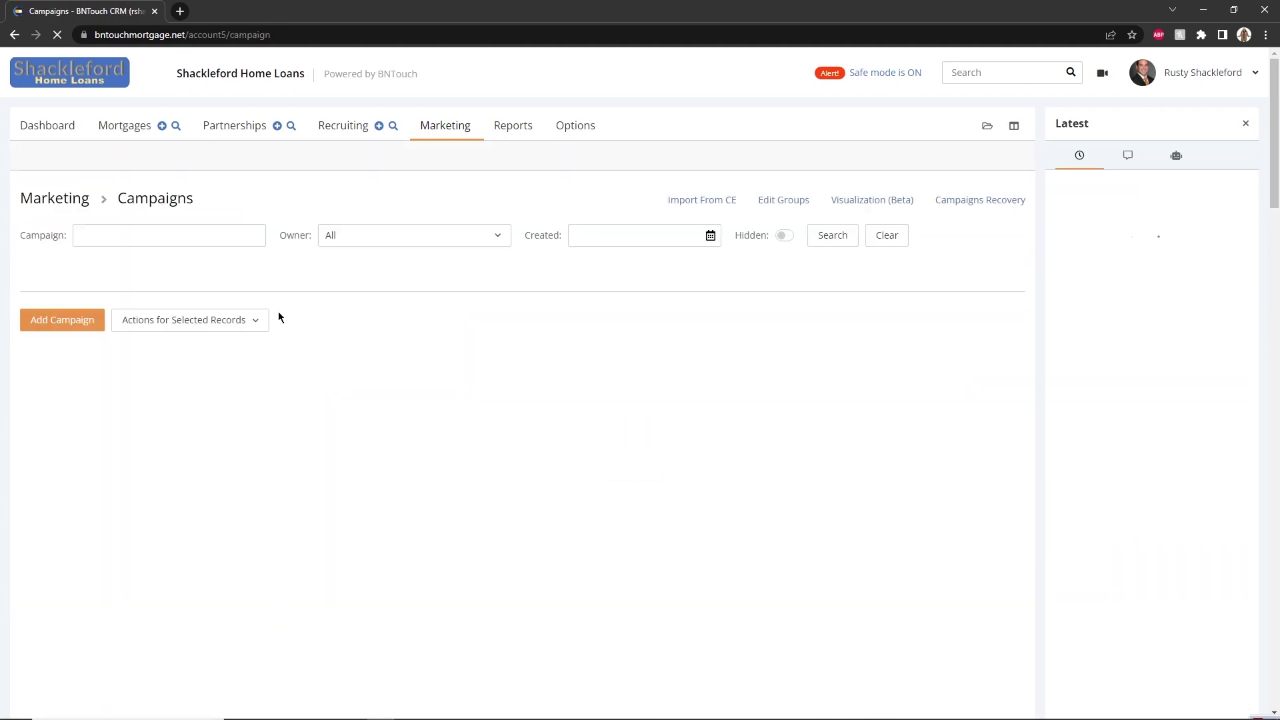
Step: Find and open the CE: Borrower Birthdays (10 Years) campaign steps
{"action": "scroll", "coordinate": [275, 317], "scroll_direction": "down", "scroll_amount": 2}
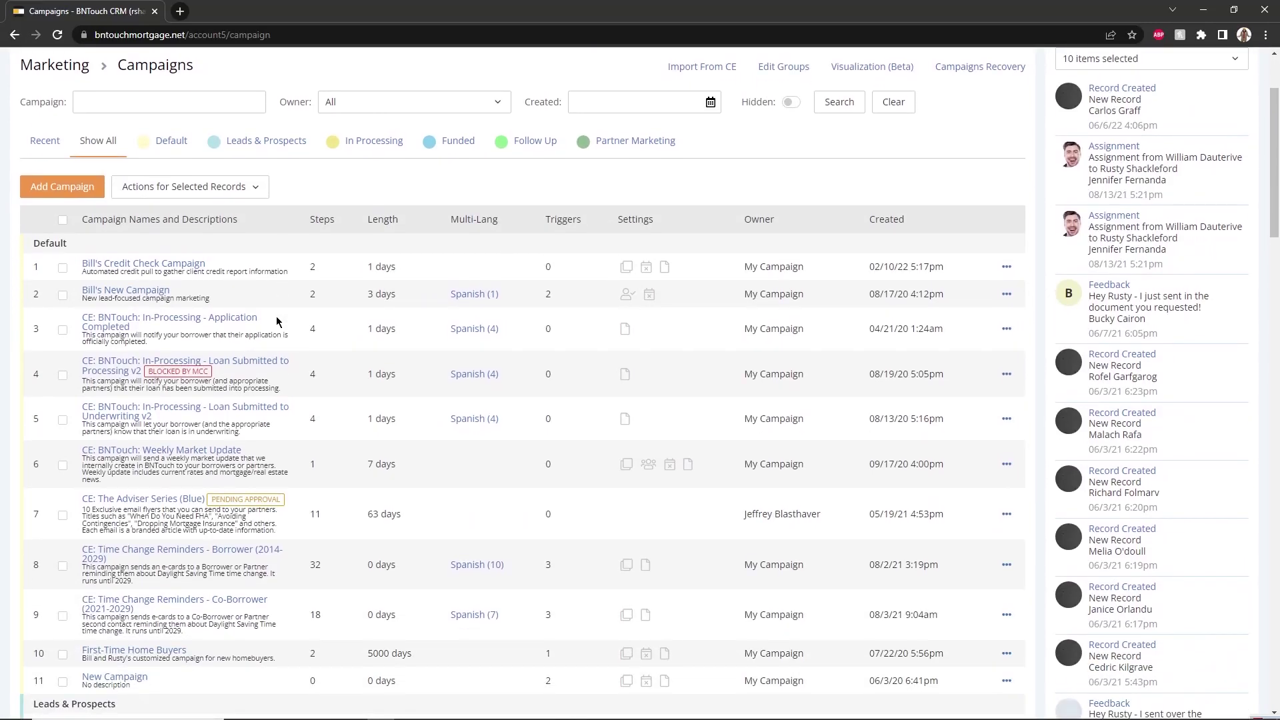
{"action": "scroll", "coordinate": [276, 321], "scroll_direction": "down", "scroll_amount": 3}
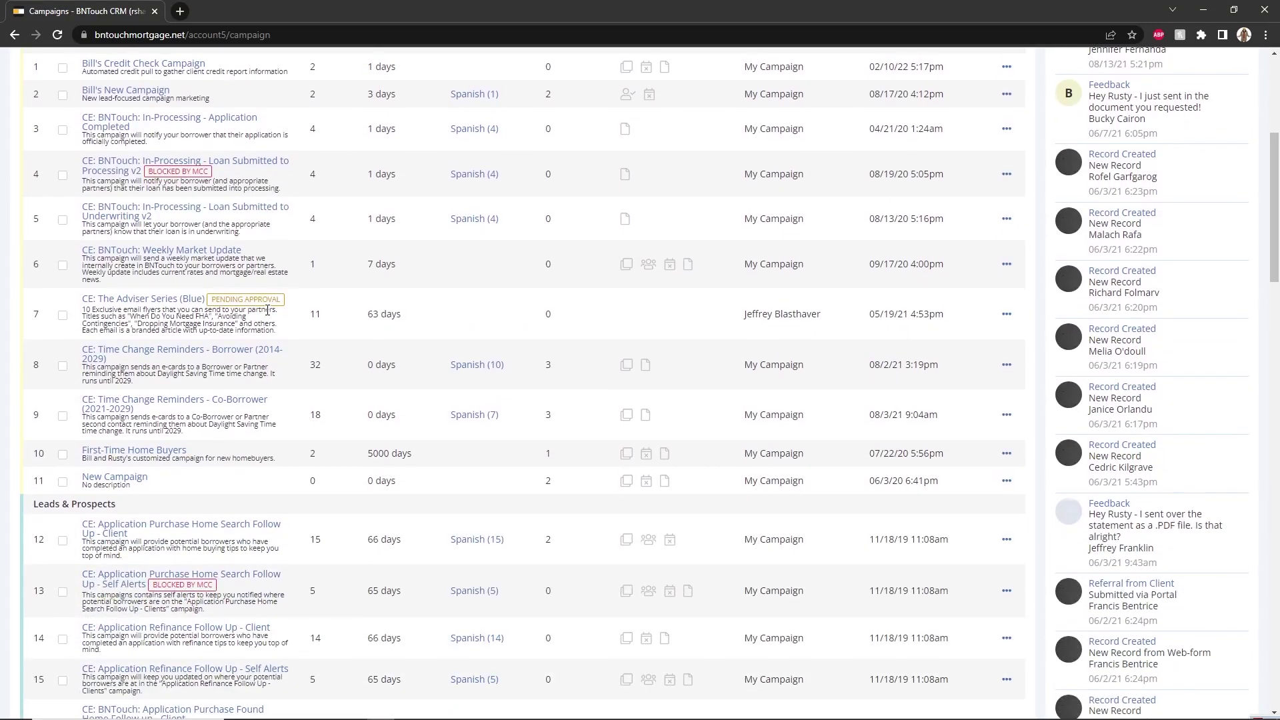
{"action": "scroll", "coordinate": [267, 312], "scroll_direction": "down", "scroll_amount": 2}
{"action": "scroll", "coordinate": [265, 313], "scroll_direction": "down", "scroll_amount": 2}
{"action": "scroll", "coordinate": [262, 316], "scroll_direction": "down", "scroll_amount": 2}
{"action": "scroll", "coordinate": [262, 315], "scroll_direction": "down", "scroll_amount": 3}
{"action": "scroll", "coordinate": [261, 310], "scroll_direction": "down", "scroll_amount": 1}
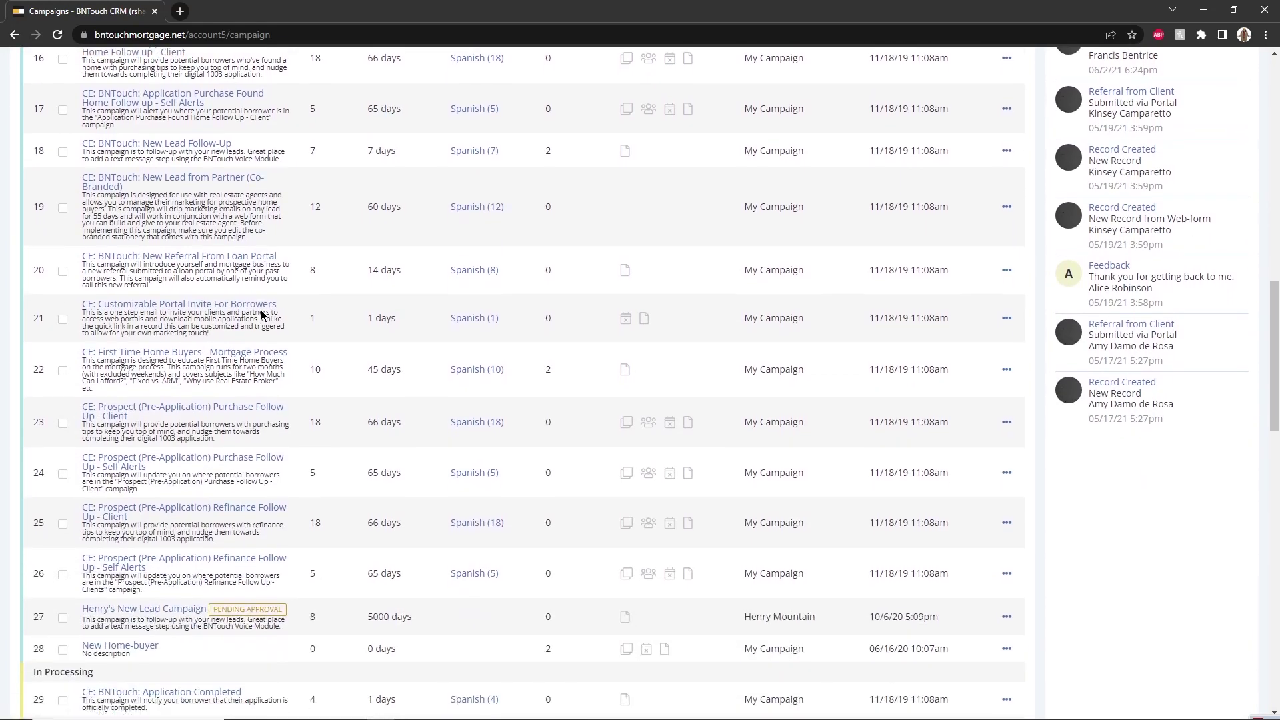
{"action": "scroll", "coordinate": [264, 312], "scroll_direction": "down", "scroll_amount": 2}
{"action": "scroll", "coordinate": [265, 313], "scroll_direction": "down", "scroll_amount": 1}
{"action": "scroll", "coordinate": [265, 314], "scroll_direction": "down", "scroll_amount": 1}
{"action": "scroll", "coordinate": [265, 314], "scroll_direction": "down", "scroll_amount": 2}
{"action": "scroll", "coordinate": [266, 318], "scroll_direction": "down", "scroll_amount": 1}
{"action": "scroll", "coordinate": [266, 318], "scroll_direction": "down", "scroll_amount": 1}
{"action": "scroll", "coordinate": [276, 316], "scroll_direction": "down", "scroll_amount": 1}
{"action": "scroll", "coordinate": [276, 316], "scroll_direction": "down", "scroll_amount": 1}
{"action": "scroll", "coordinate": [277, 318], "scroll_direction": "down", "scroll_amount": 2}
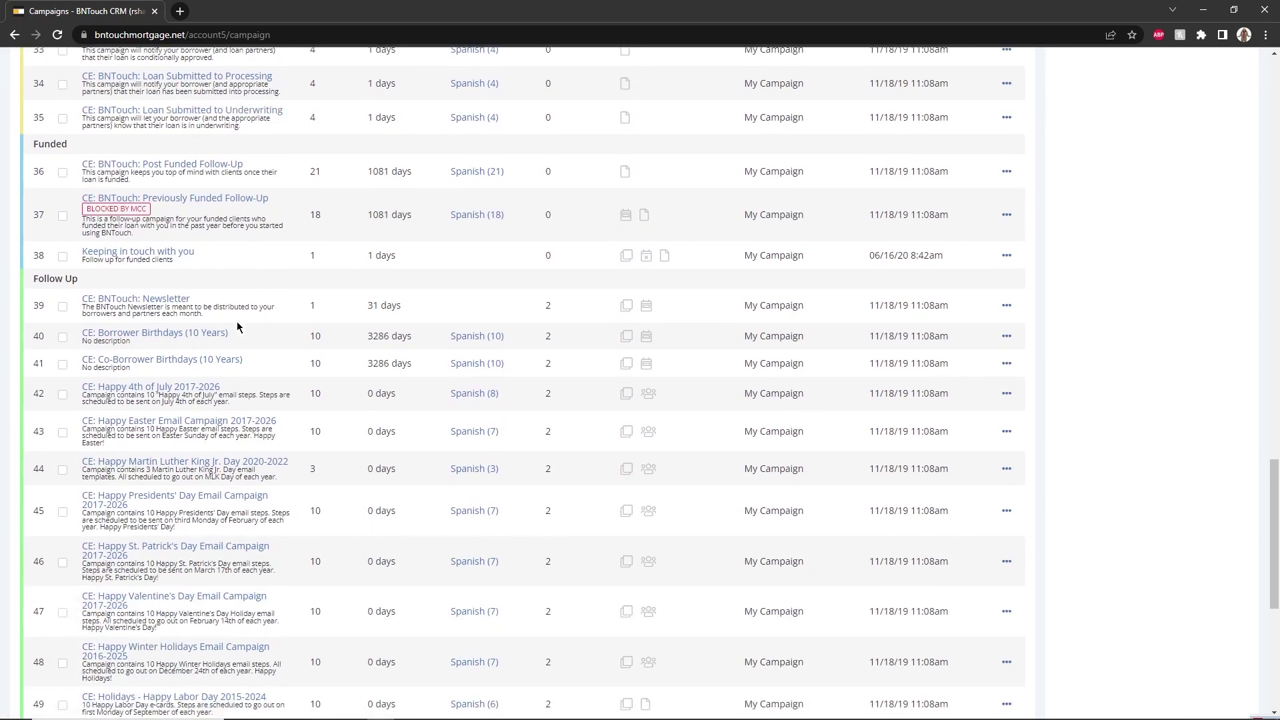
{"action": "left_click", "coordinate": [216, 333]}
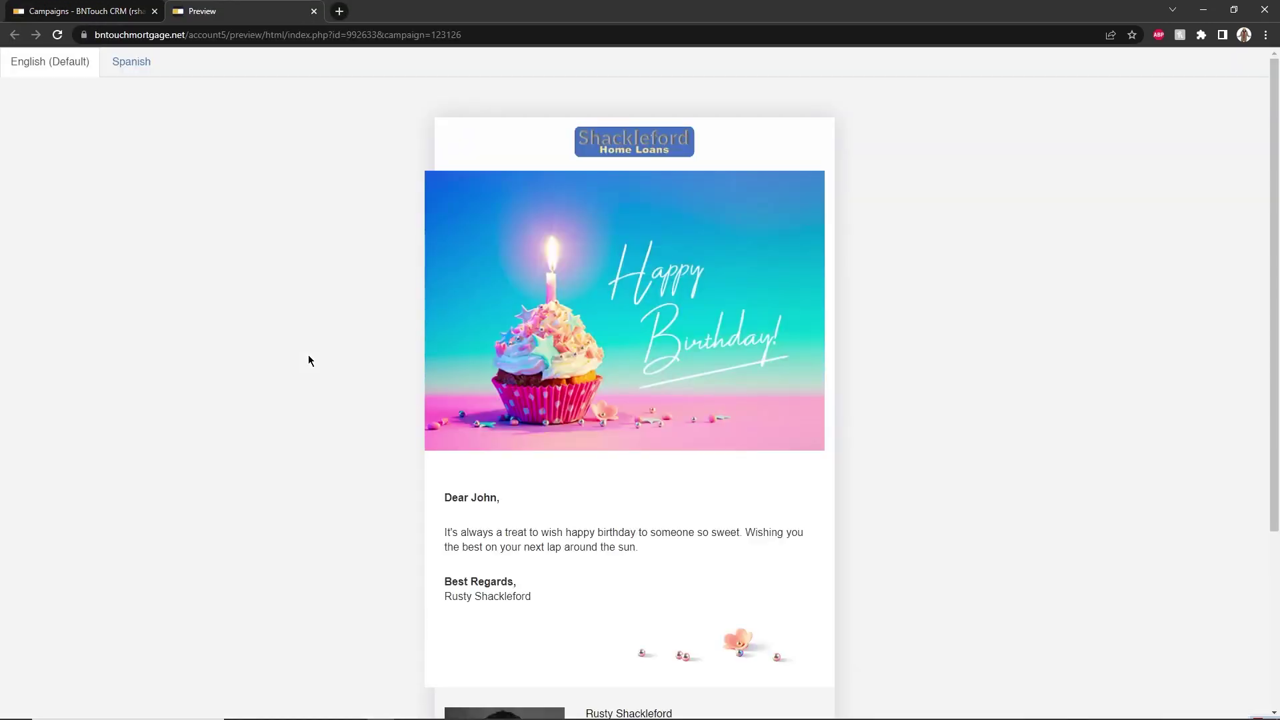
Step: Read through the birthday email preview, close it, and open Content Exchange
{"action": "scroll", "coordinate": [303, 348], "scroll_direction": "down", "scroll_amount": 3}
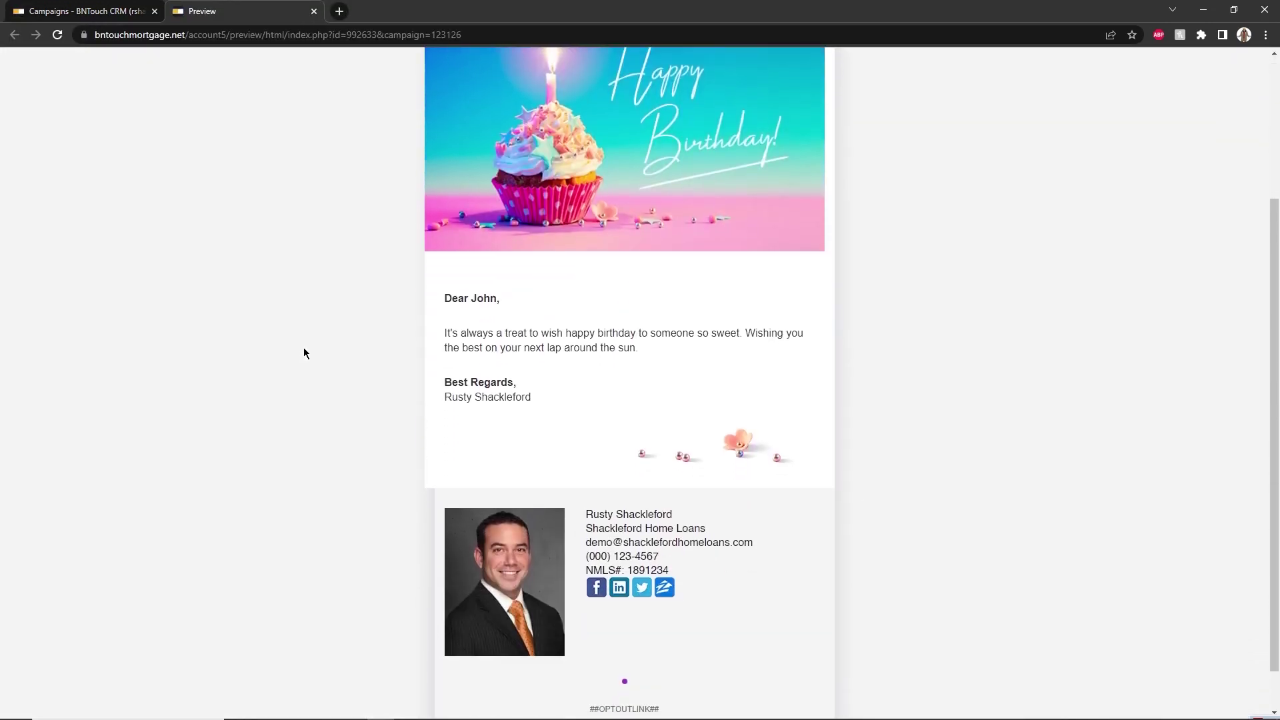
{"action": "scroll", "coordinate": [304, 349], "scroll_direction": "down", "scroll_amount": 1}
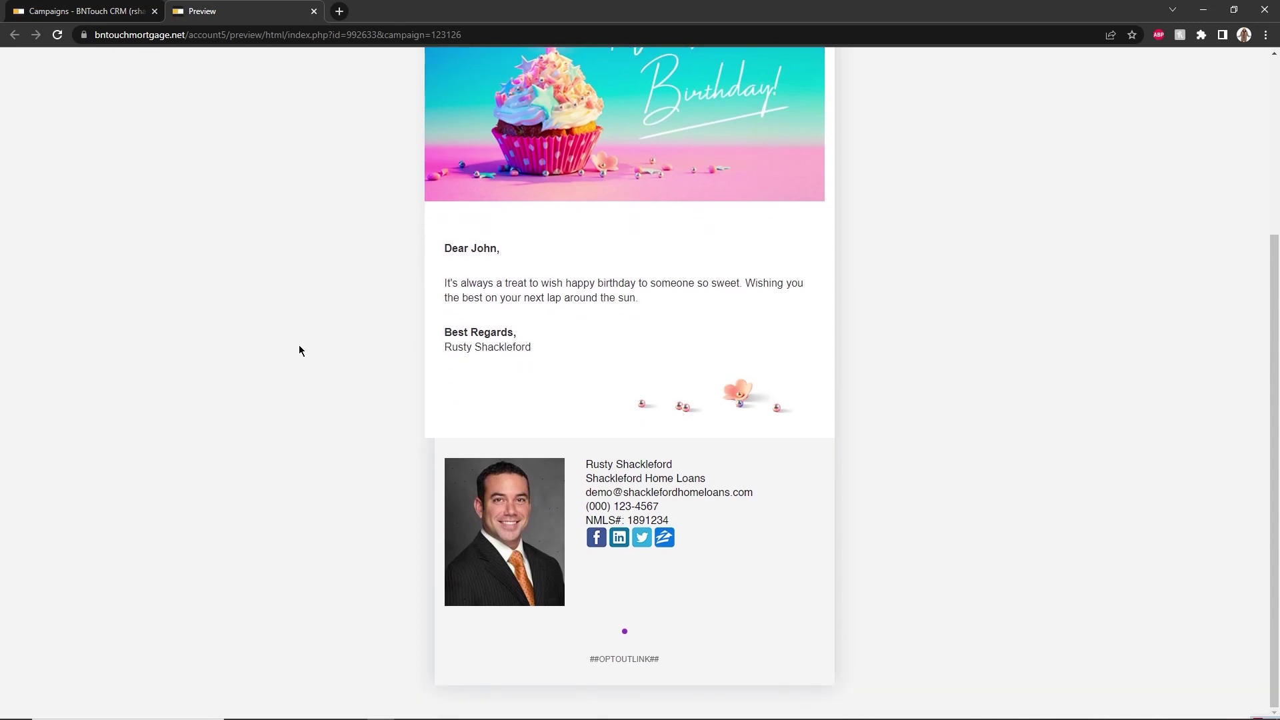
{"action": "left_click", "coordinate": [314, 12]}
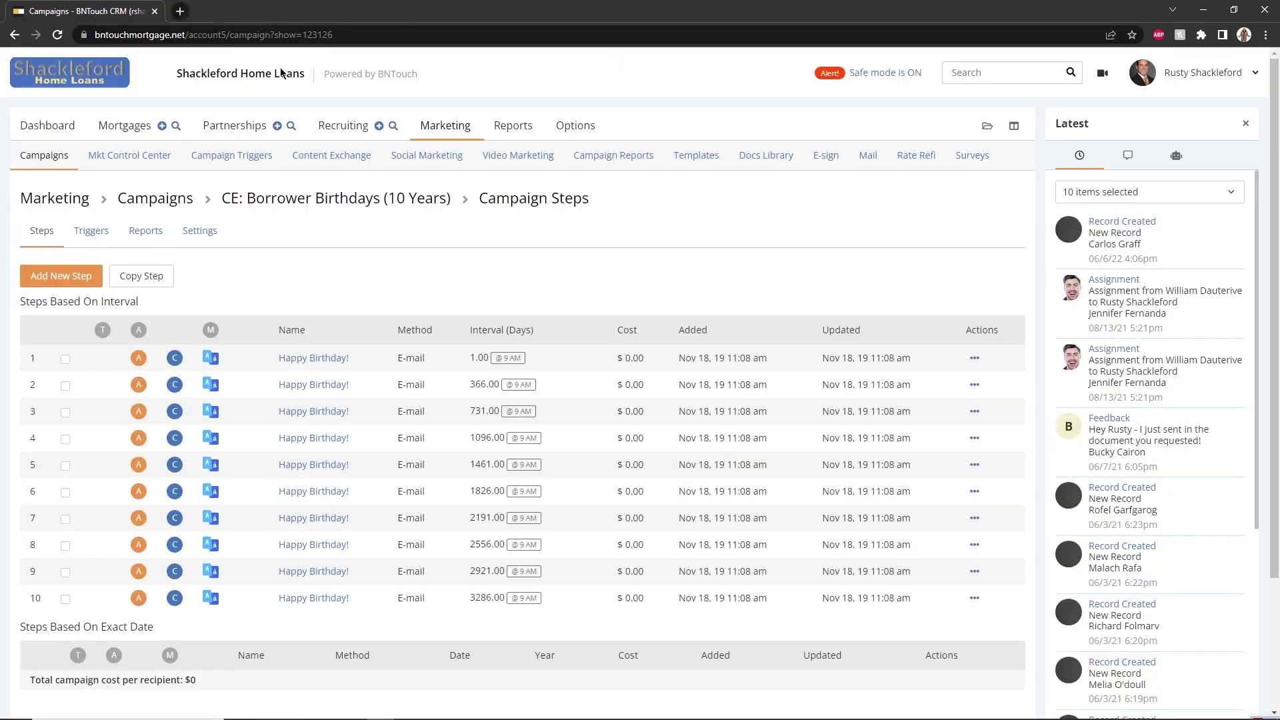
{"action": "left_click", "coordinate": [336, 155]}
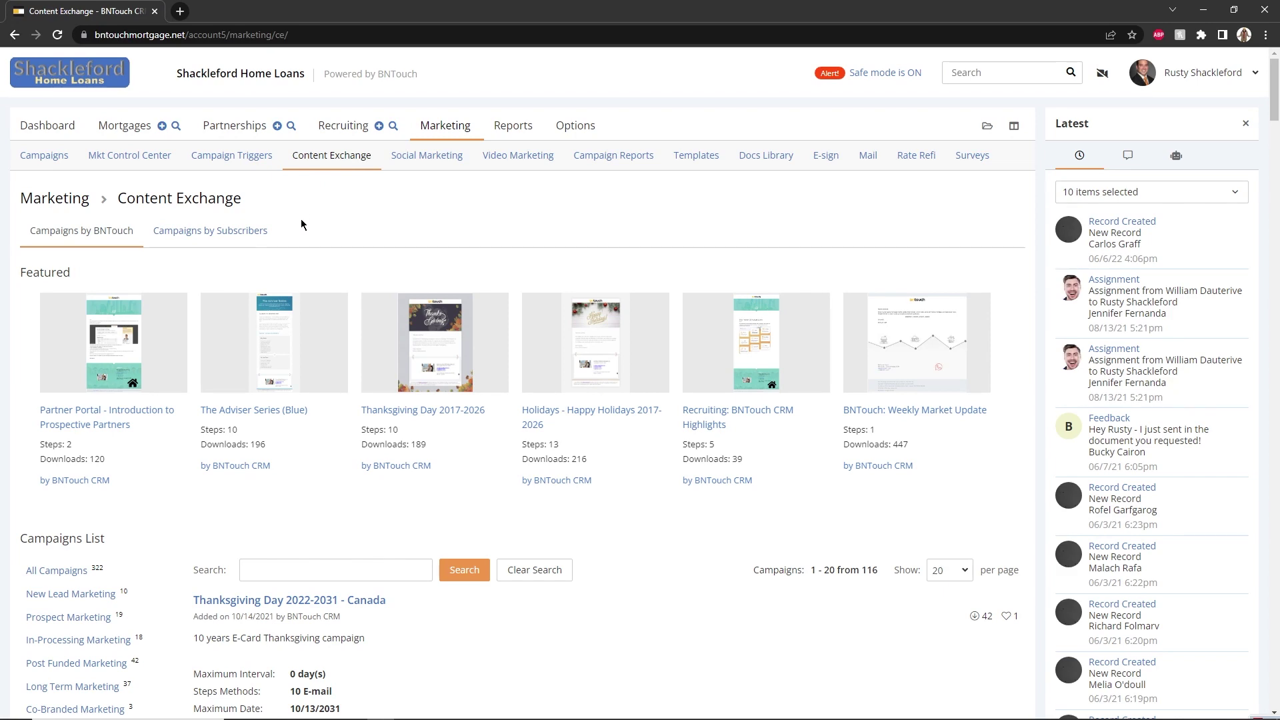
Step: Skim the Content Exchange page, then open the Dashboard Tasks calendar for Feb 13, 2023
{"action": "scroll", "coordinate": [300, 224], "scroll_direction": "down", "scroll_amount": 6}
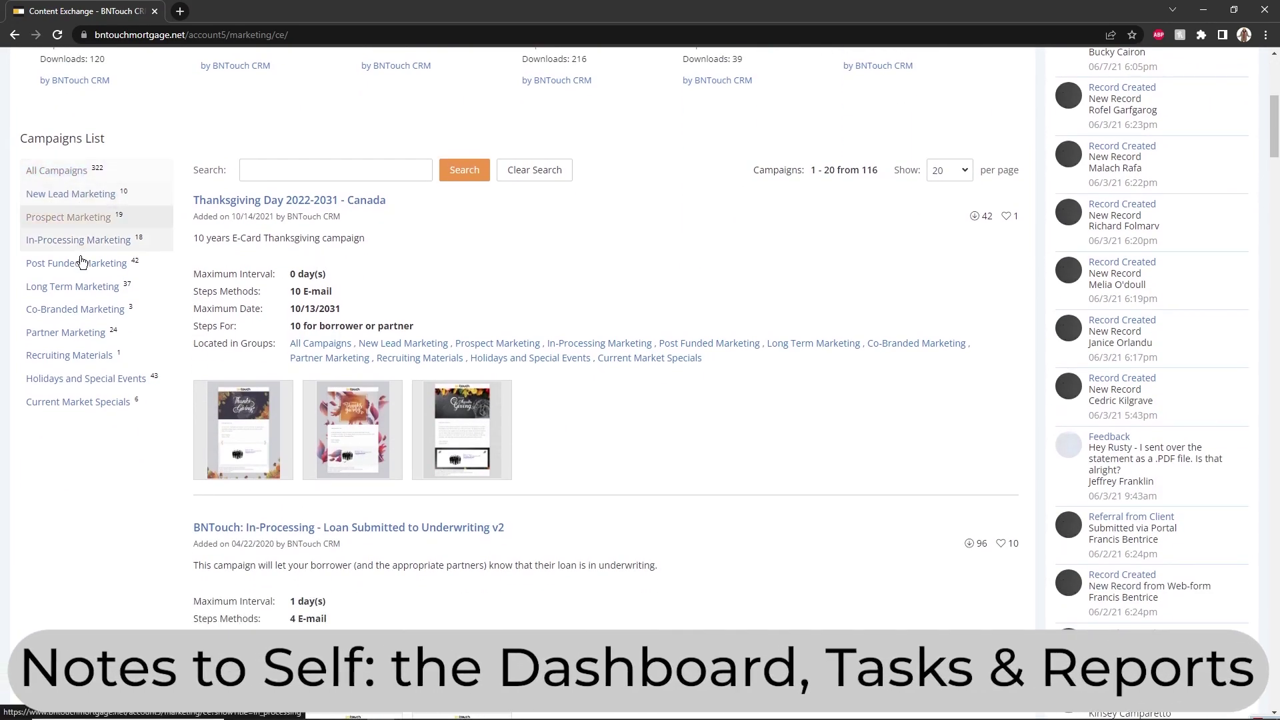
{"action": "scroll", "coordinate": [527, 240], "scroll_direction": "up", "scroll_amount": 6}
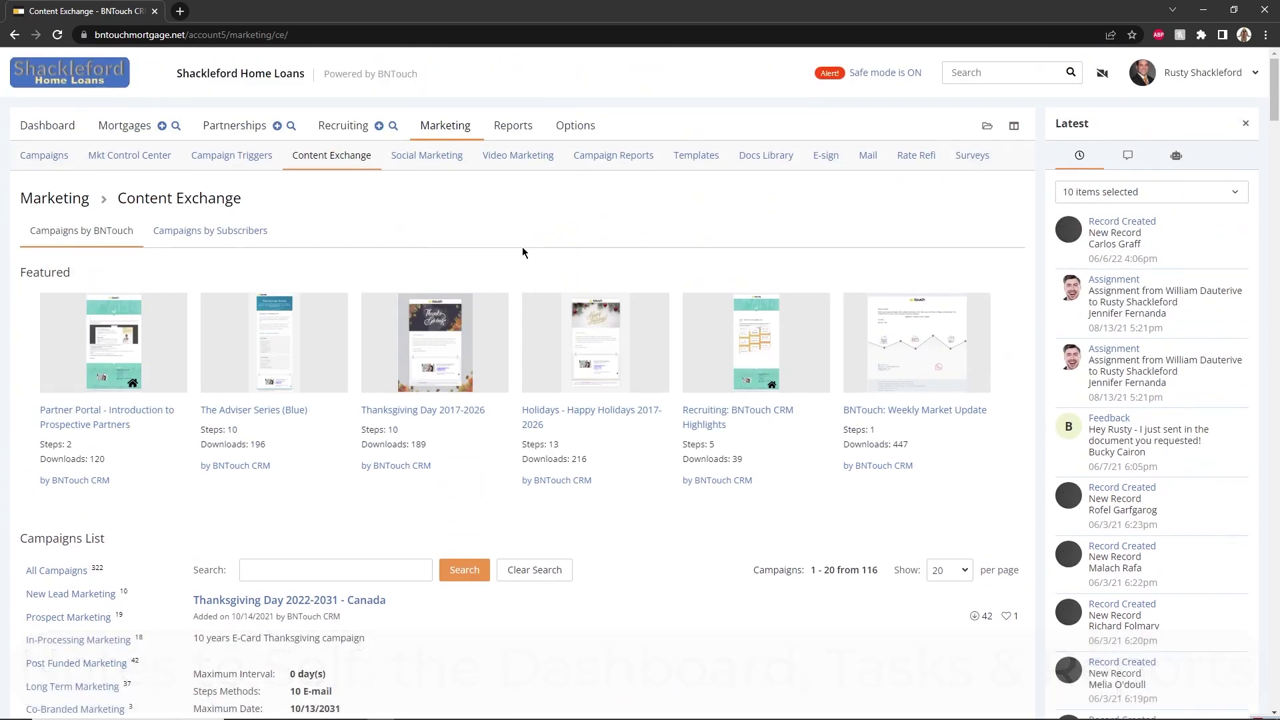
{"action": "left_click", "coordinate": [28, 125]}
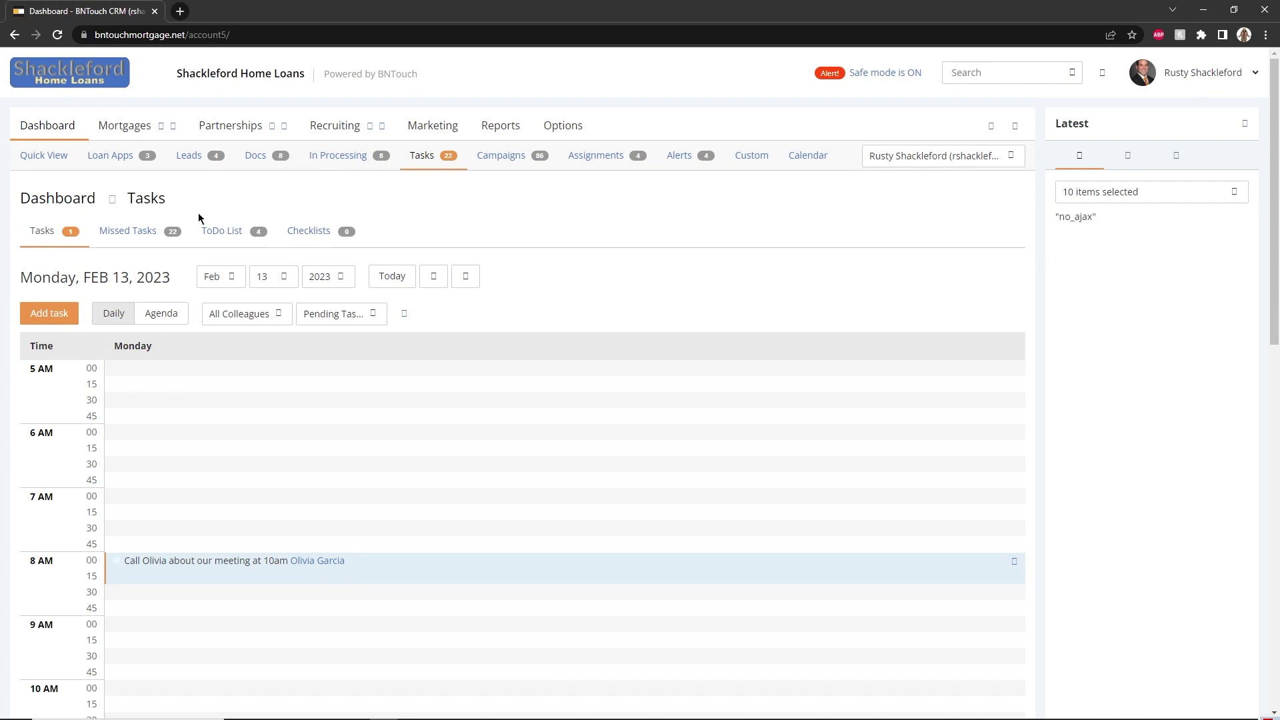
Step: Review missed tasks, the four-item to-do list and empty checklists, then return to the Feb 13 calendar
{"action": "left_click", "coordinate": [118, 235]}
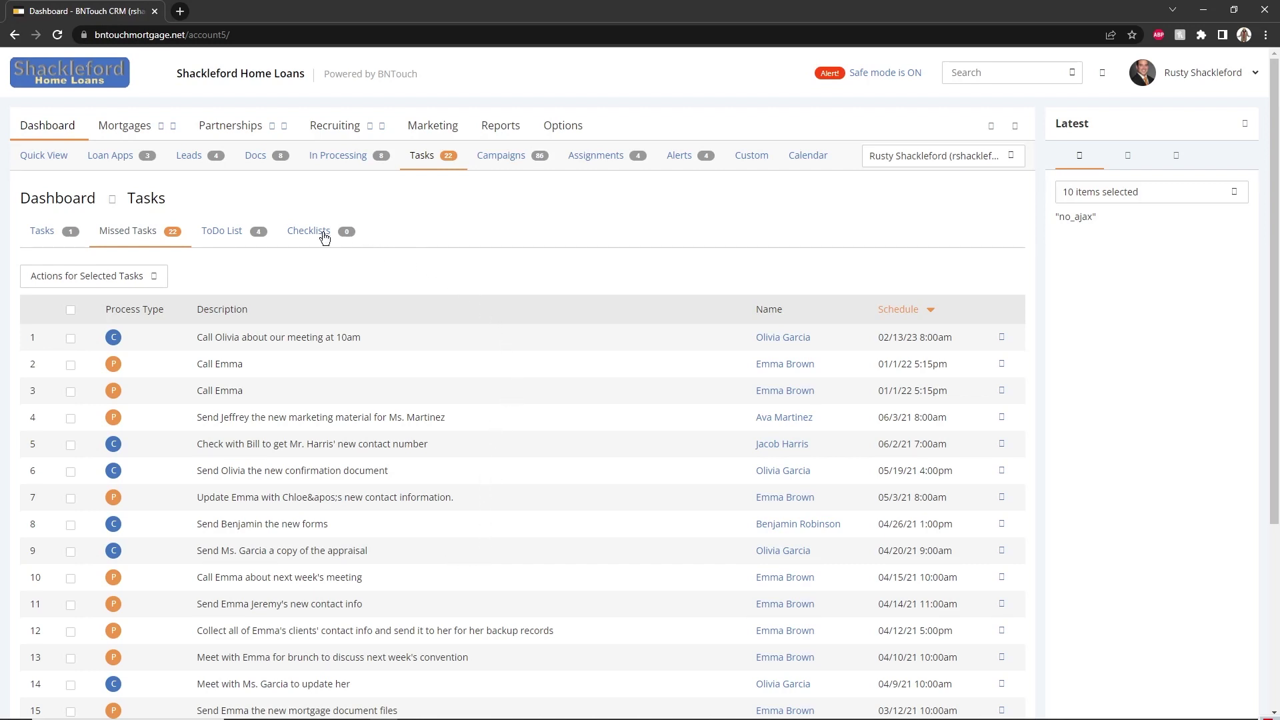
{"action": "left_click", "coordinate": [224, 234]}
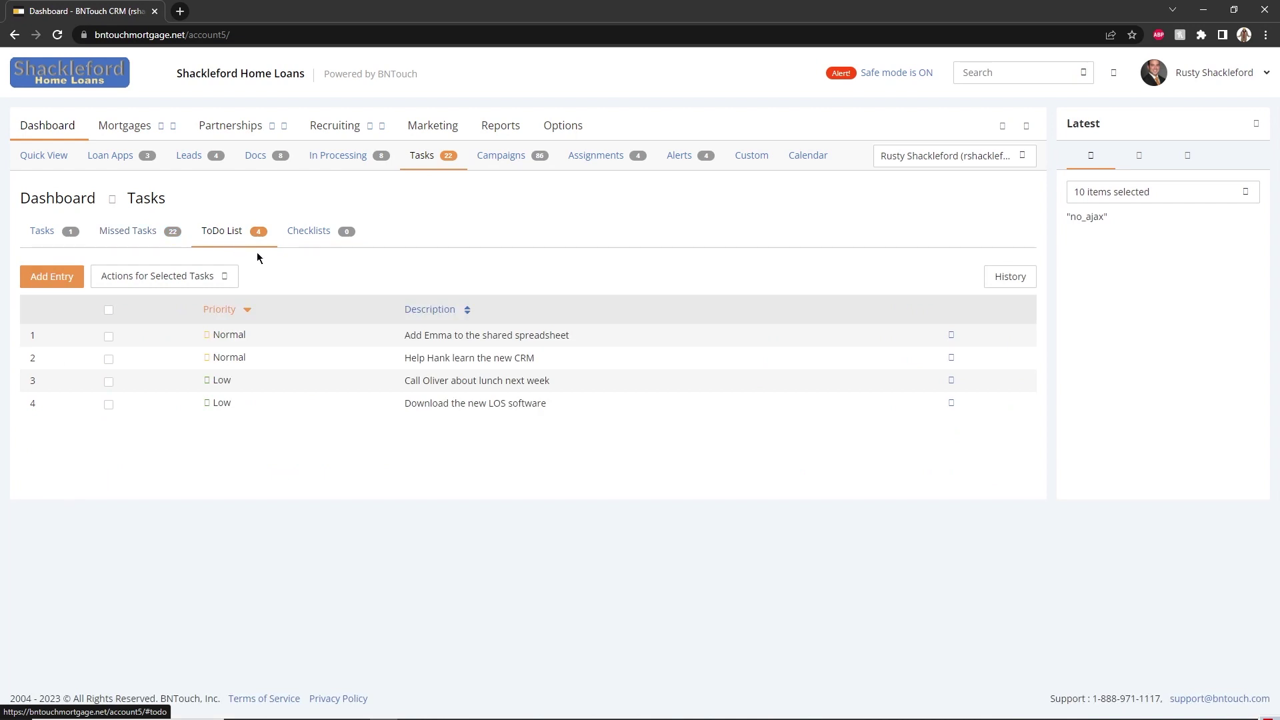
{"action": "left_click", "coordinate": [323, 233]}
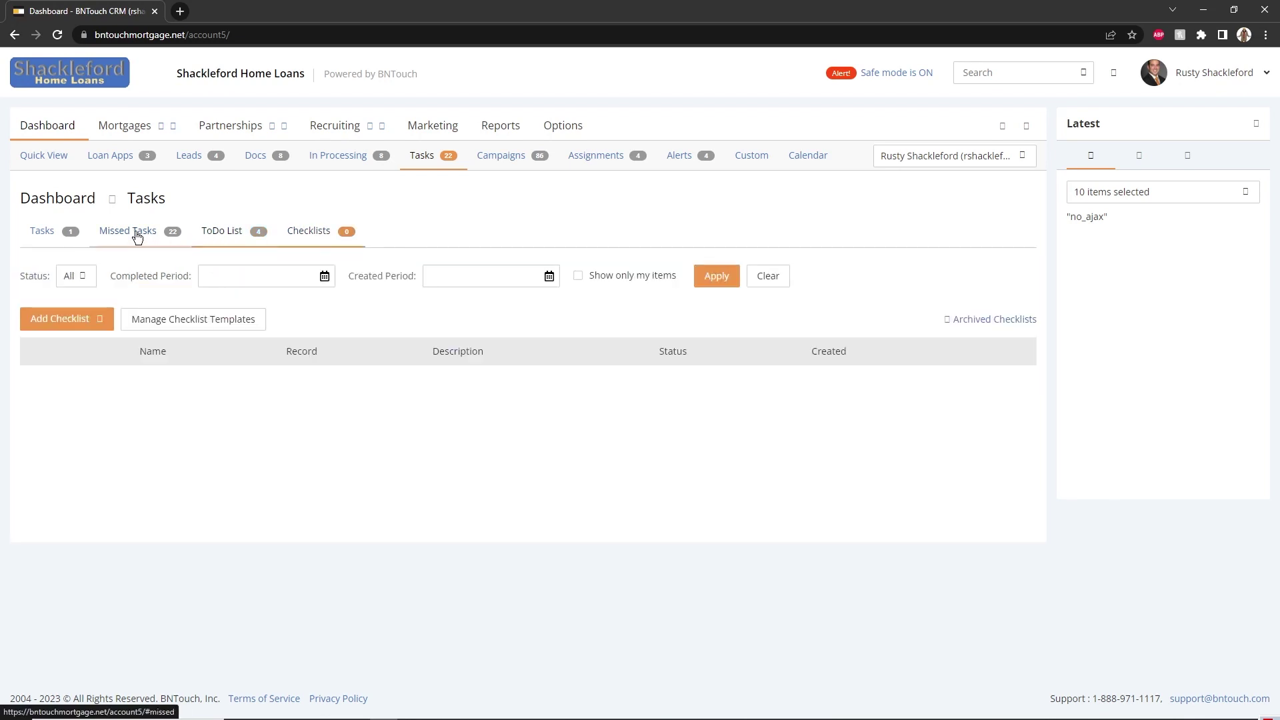
{"action": "left_click", "coordinate": [58, 232]}
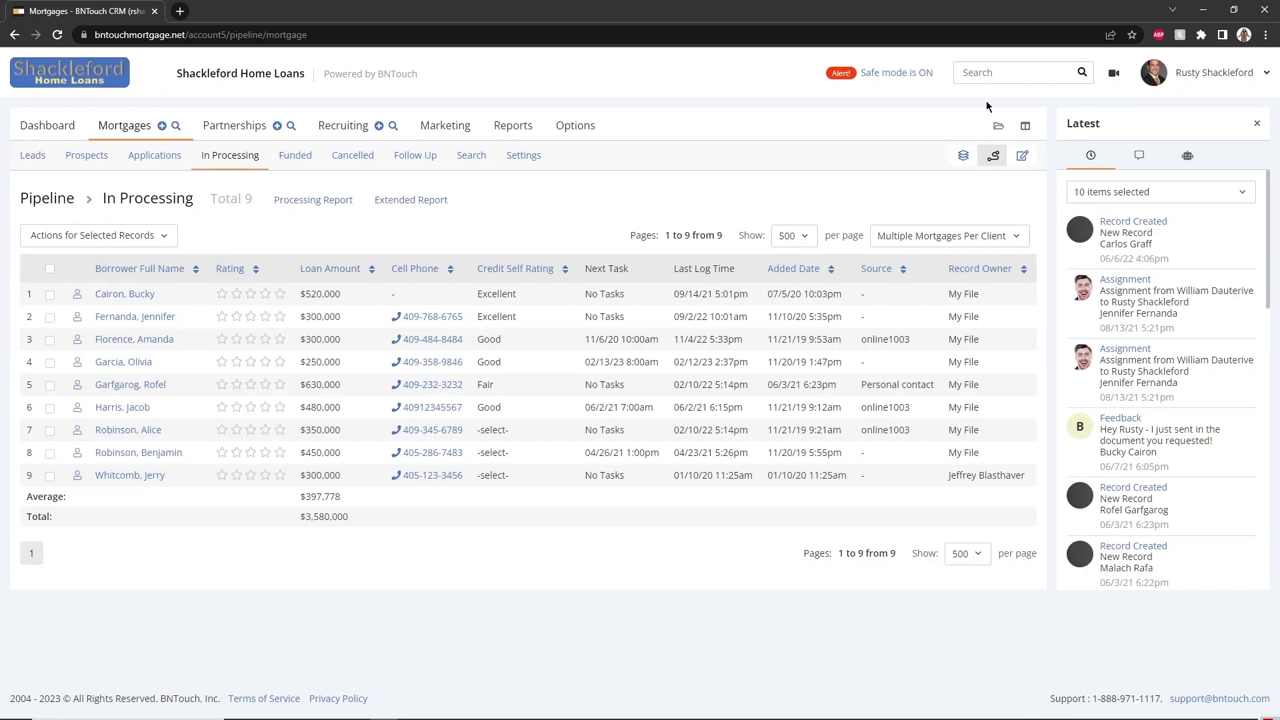
{"action": "left_click", "coordinate": [998, 73]}
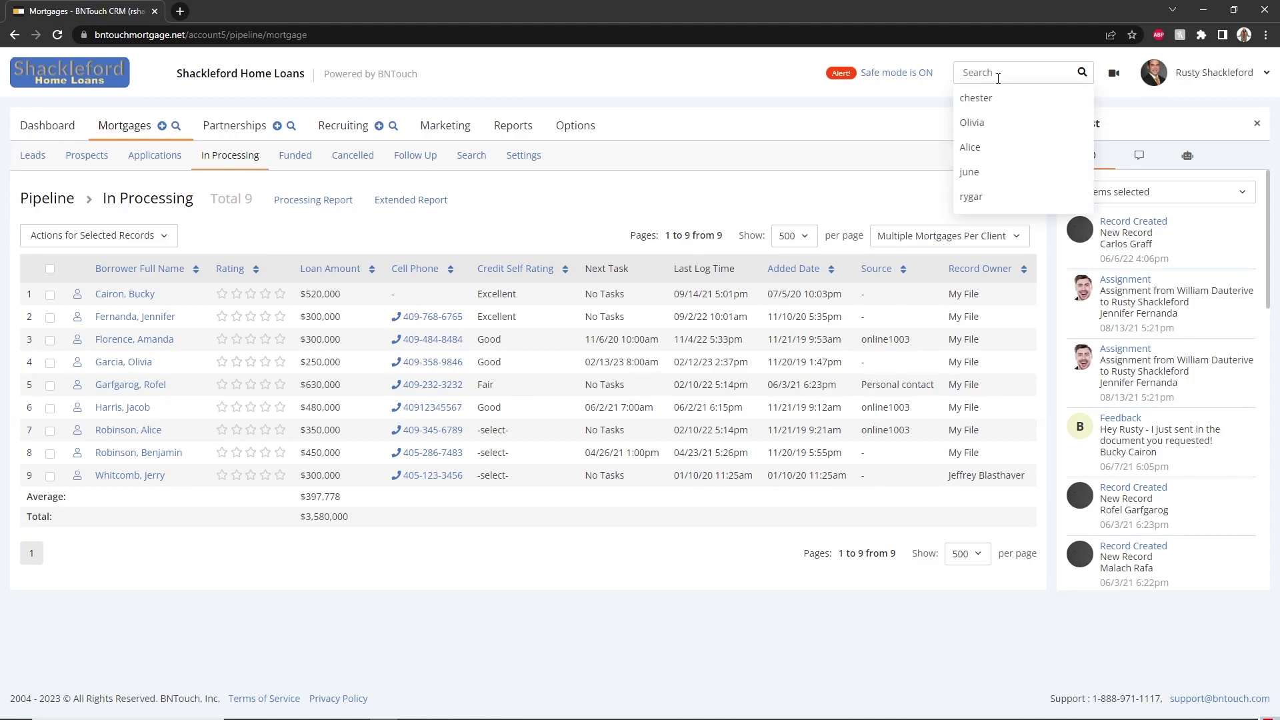
{"action": "type", "text": "chester"}
{"action": "key", "text": "Return"}
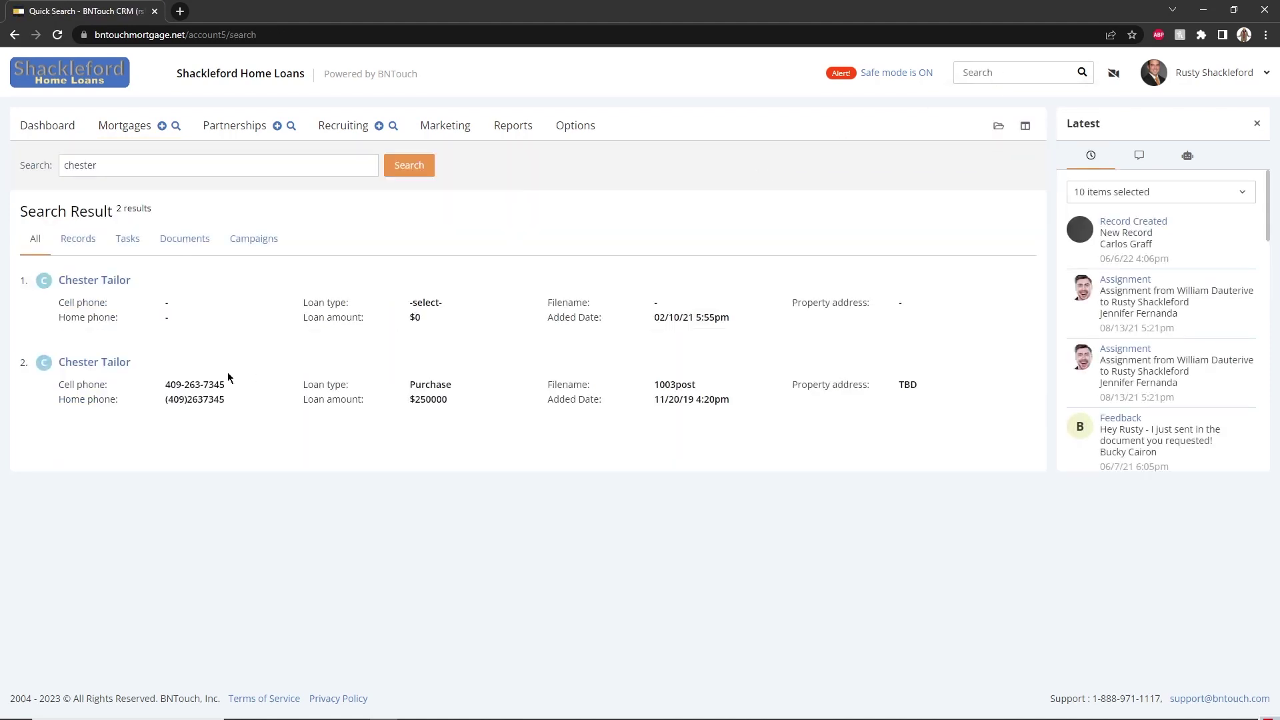
{"action": "left_click", "coordinate": [108, 362]}
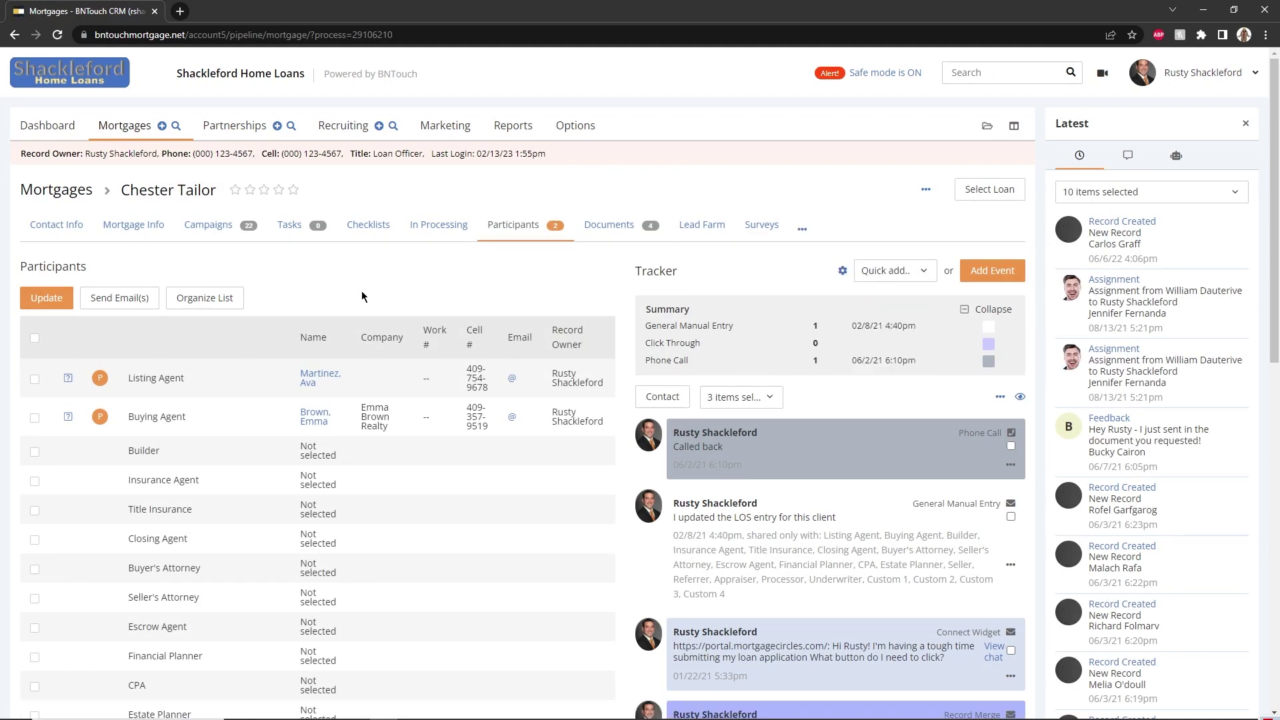
Step: View the record's Participant Report, then bring up the Options page
{"action": "left_click", "coordinate": [513, 126]}
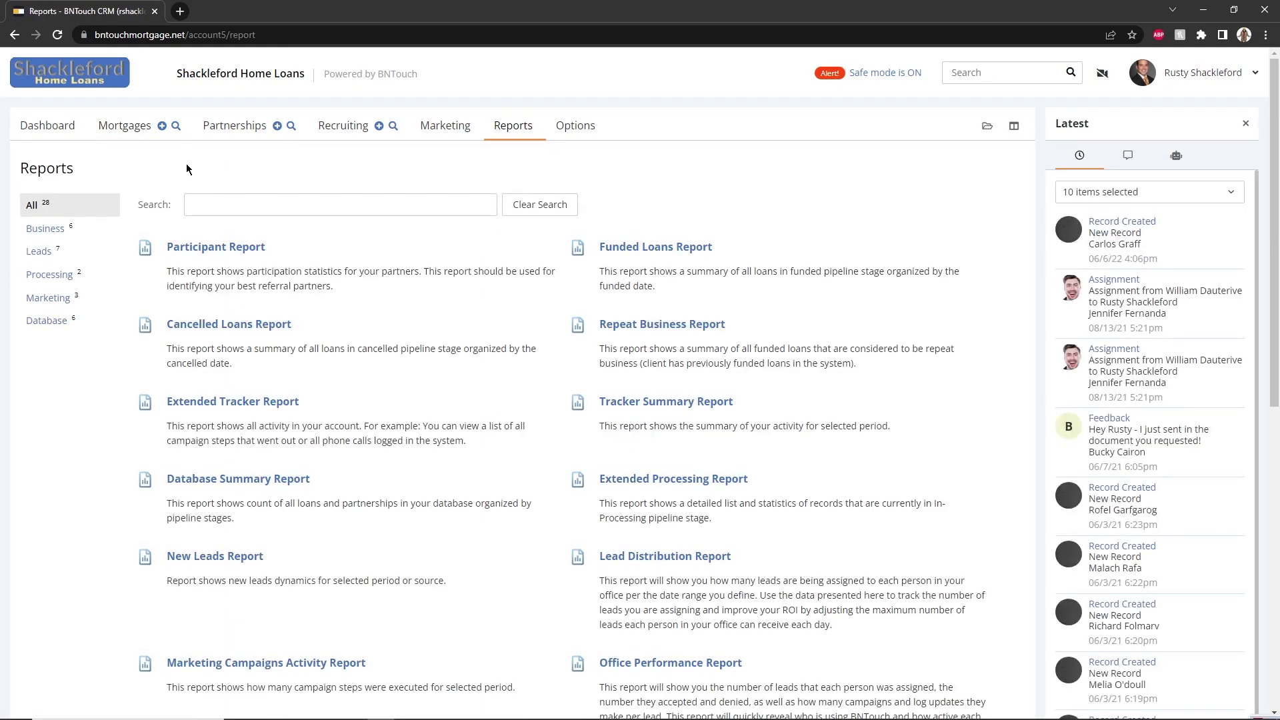
{"action": "left_click", "coordinate": [240, 250]}
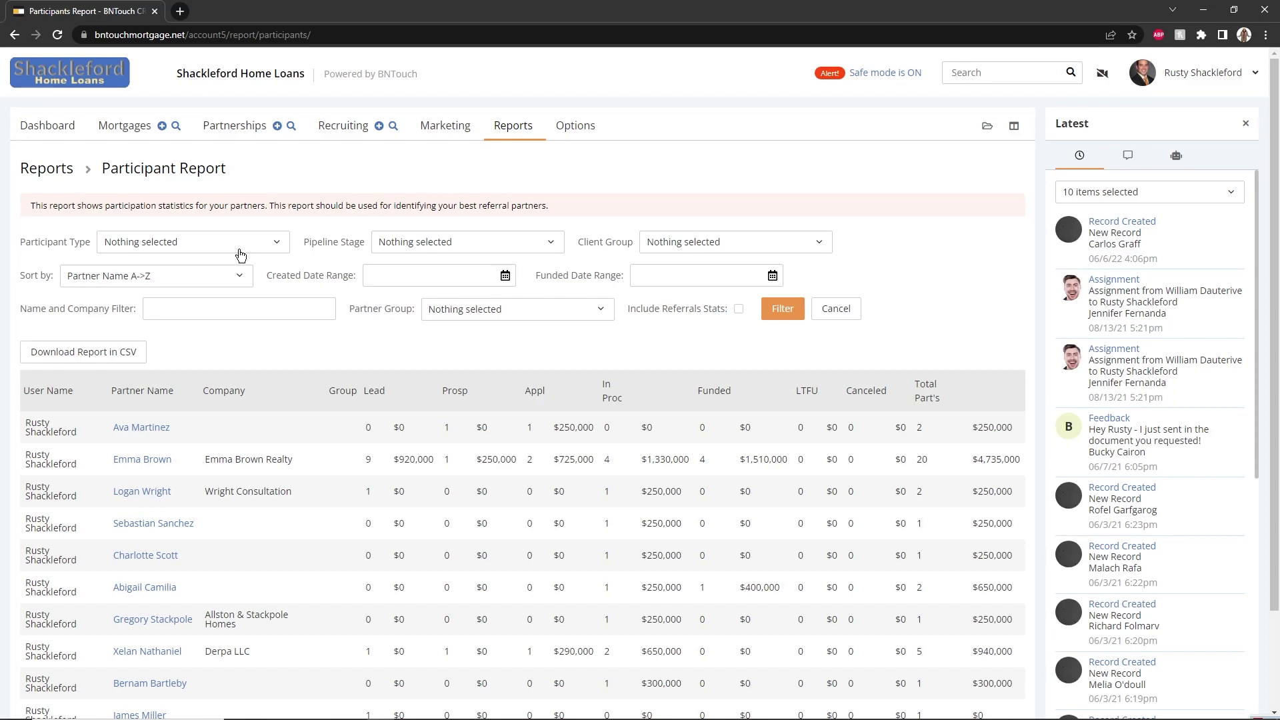
{"action": "left_click", "coordinate": [583, 126]}
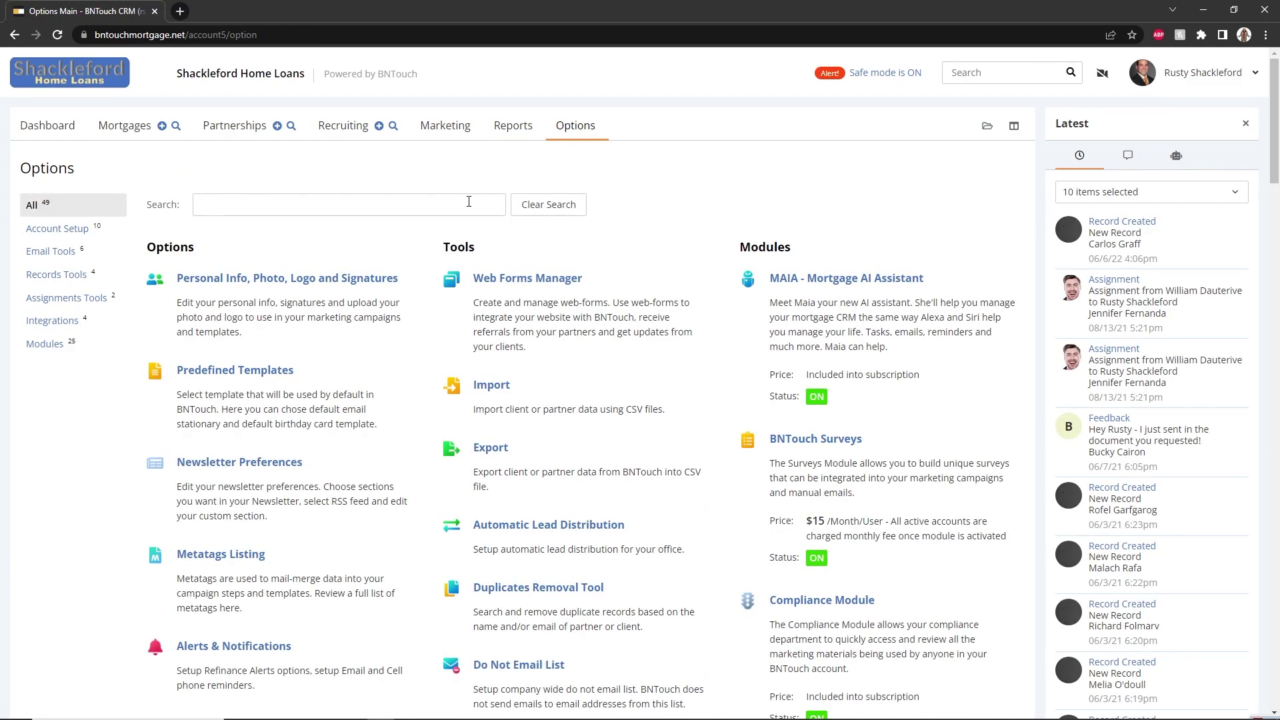
{"action": "scroll", "coordinate": [440, 206], "scroll_direction": "down", "scroll_amount": 1}
Step: Open Alerts & Notifications from Options and save the settings without changes
{"action": "scroll", "coordinate": [226, 313], "scroll_direction": "down", "scroll_amount": 4}
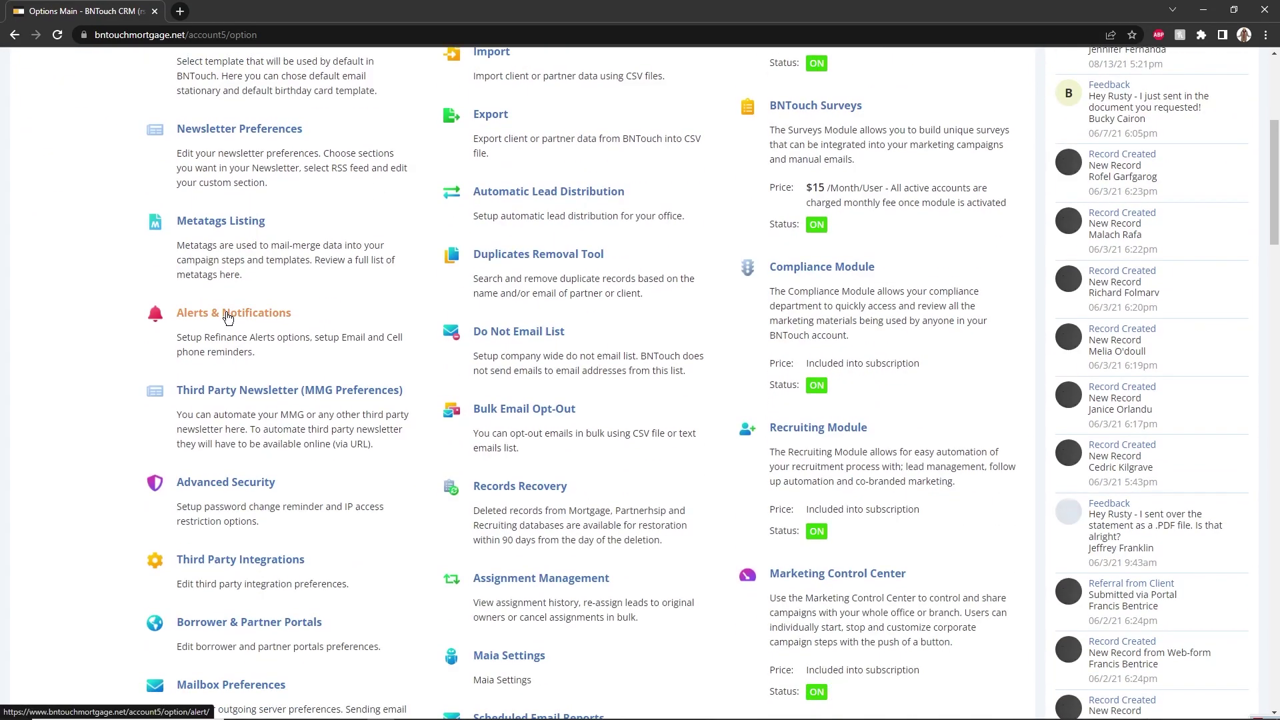
{"action": "left_click", "coordinate": [226, 317]}
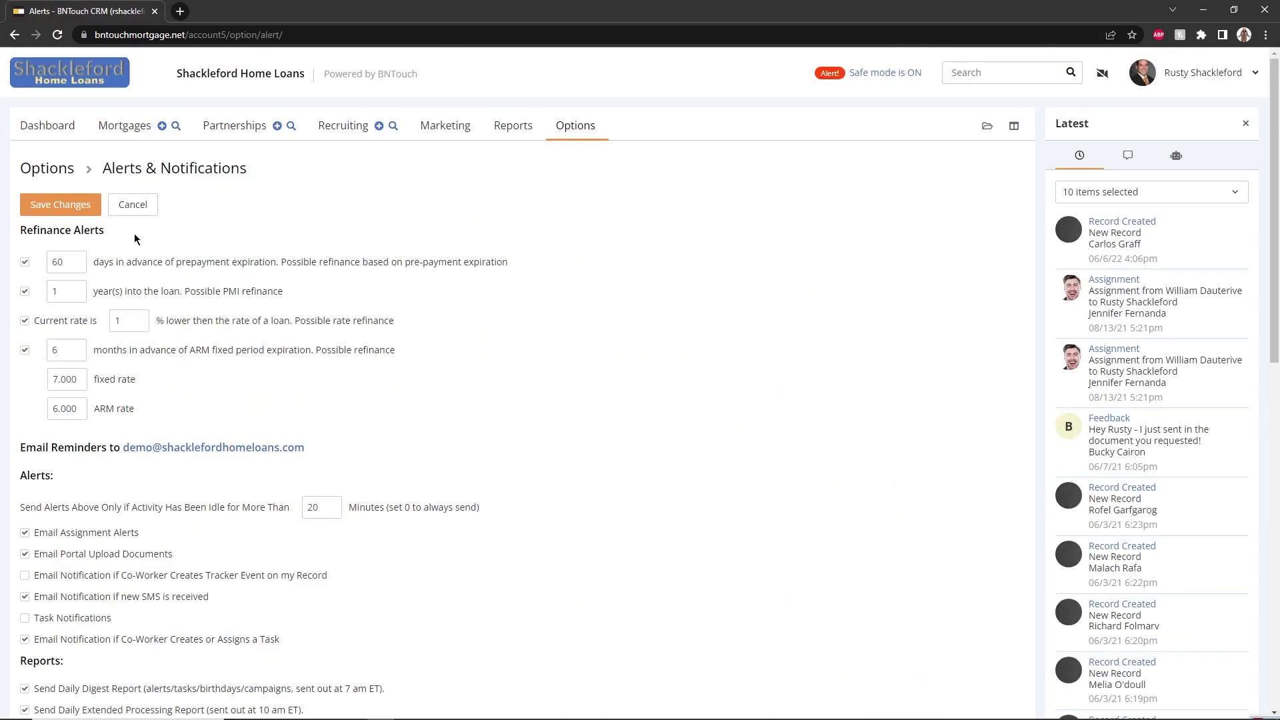
{"action": "scroll", "coordinate": [74, 227], "scroll_direction": "down", "scroll_amount": 1}
{"action": "scroll", "coordinate": [75, 226], "scroll_direction": "down", "scroll_amount": 3}
{"action": "scroll", "coordinate": [98, 241], "scroll_direction": "down", "scroll_amount": 4}
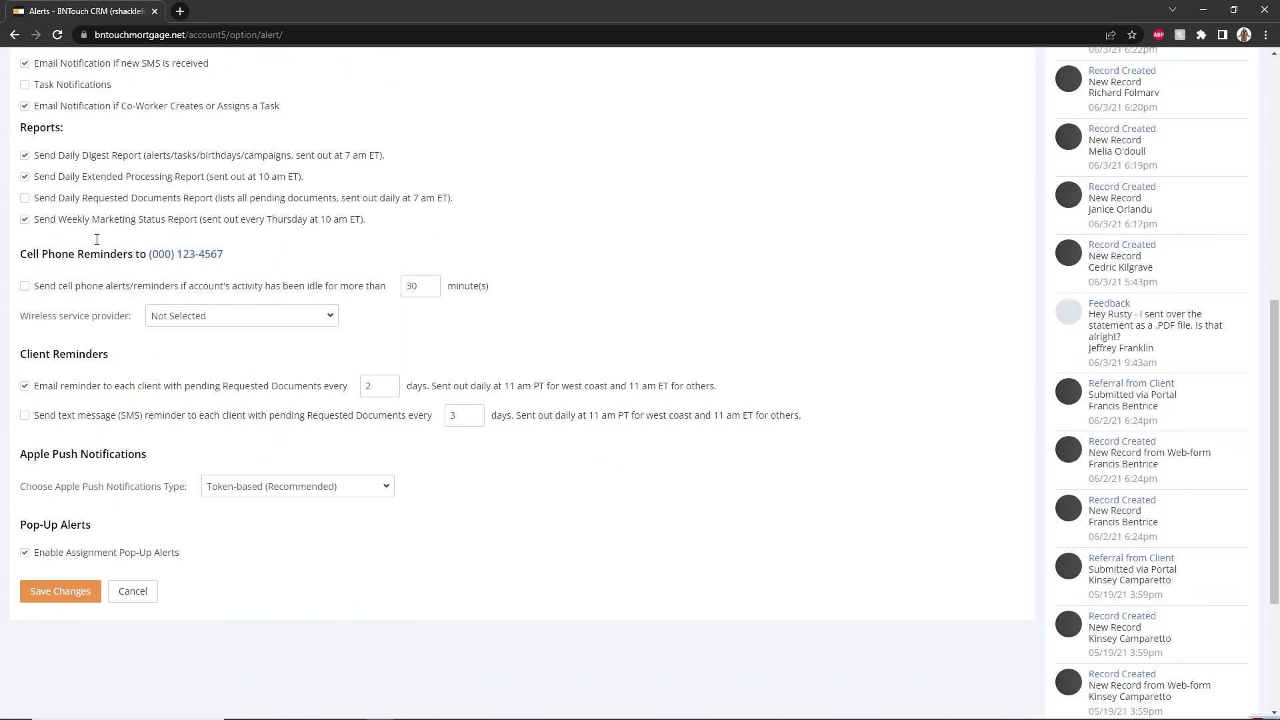
{"action": "left_click", "coordinate": [65, 591]}
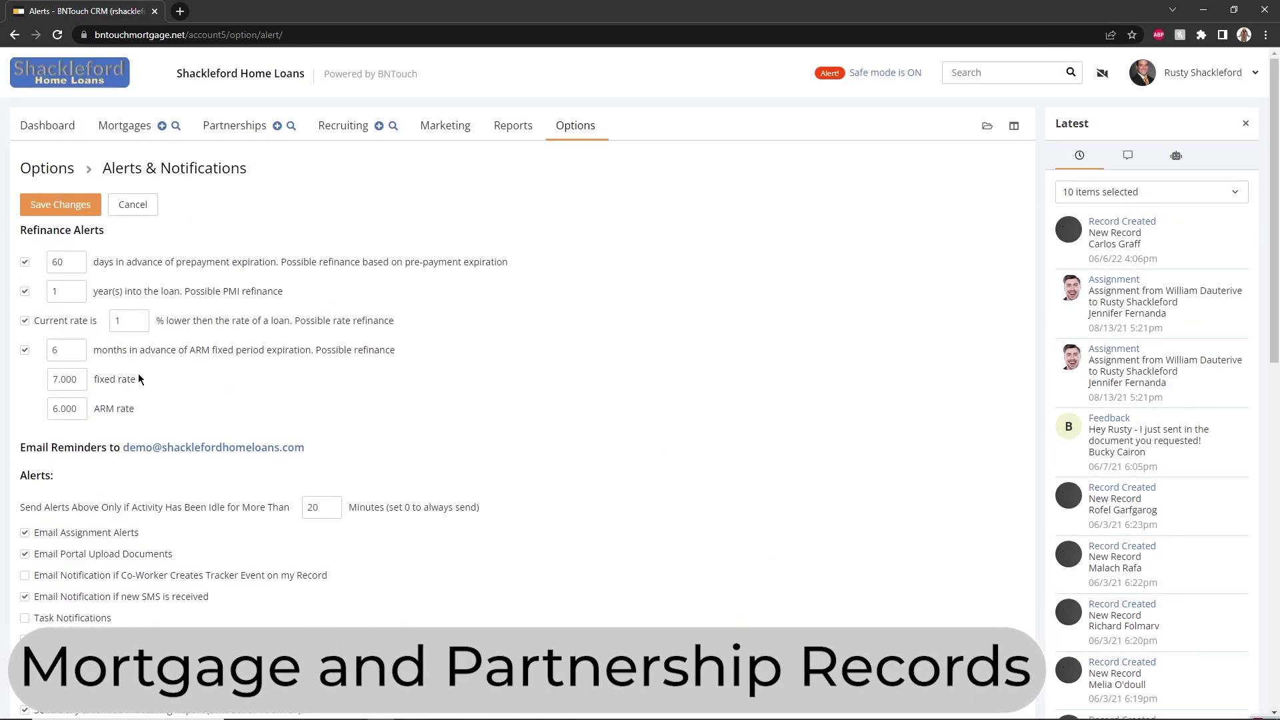
Step: Start a new mortgage client form from the Mortgages pipeline
{"action": "left_click", "coordinate": [134, 128]}
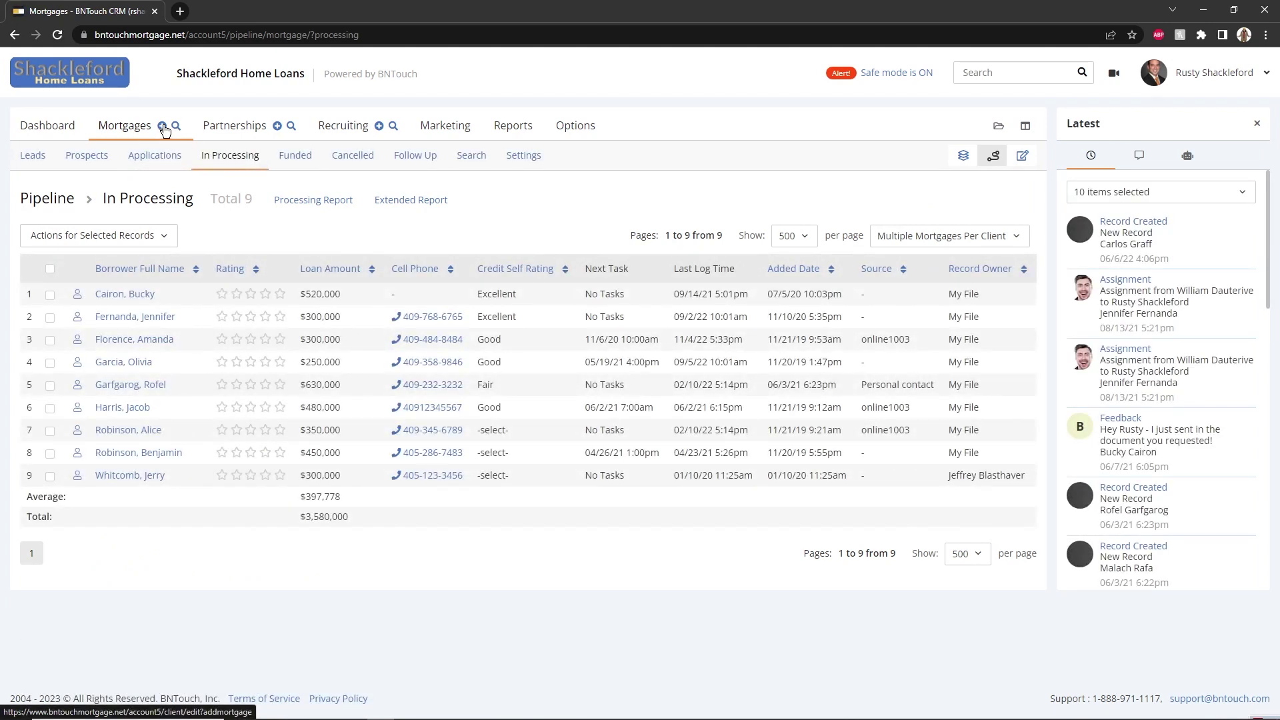
{"action": "left_click", "coordinate": [162, 126]}
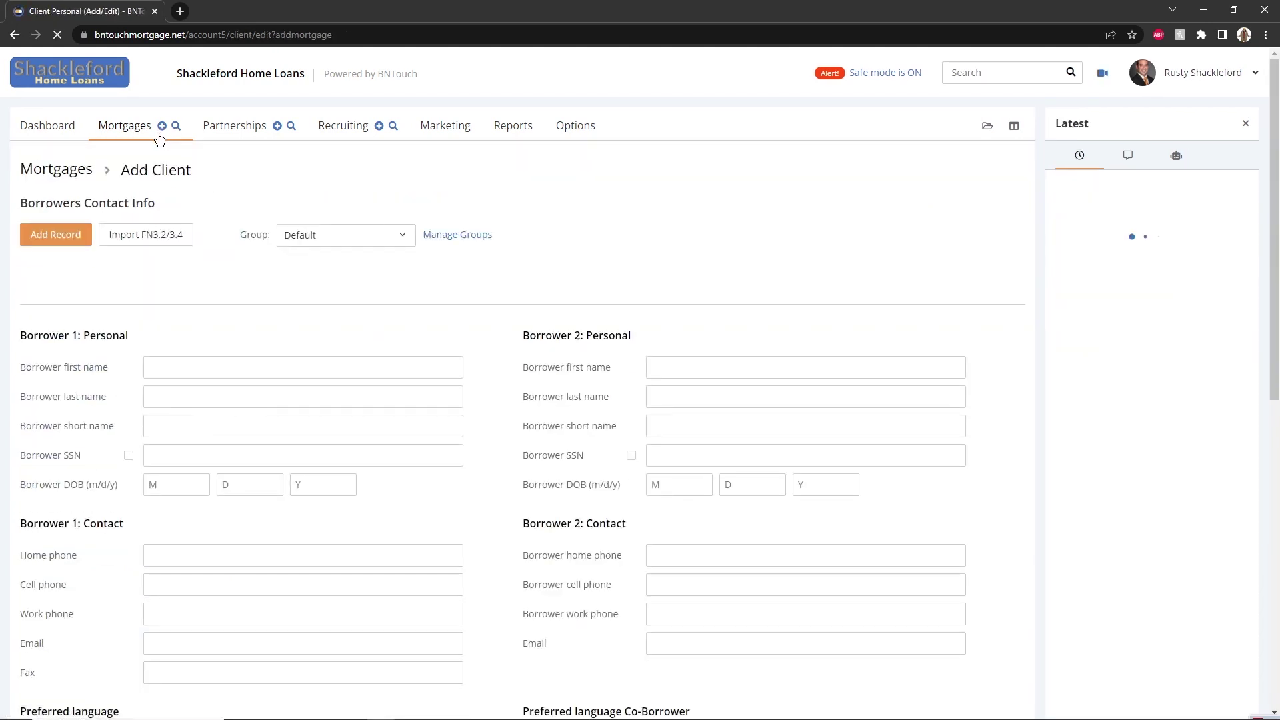
{"action": "scroll", "coordinate": [187, 294], "scroll_direction": "down", "scroll_amount": 2}
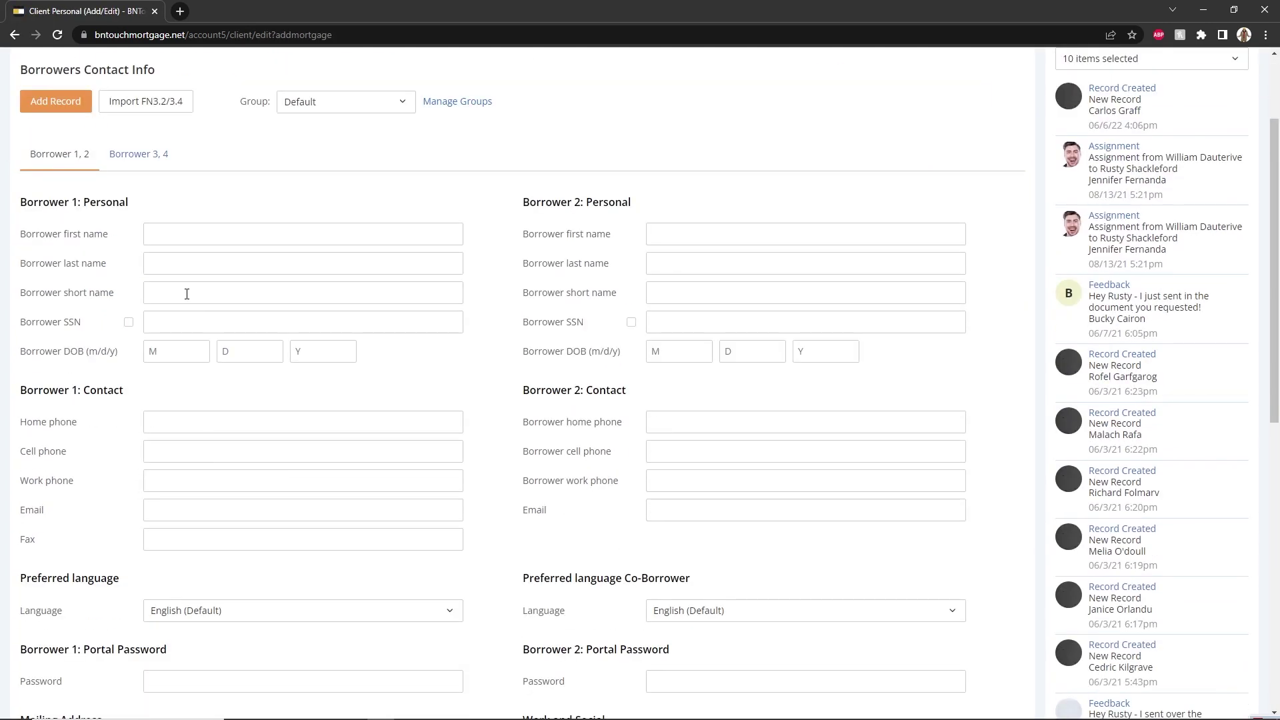
{"action": "left_click", "coordinate": [175, 223]}
{"action": "type", "text": "Harold"}
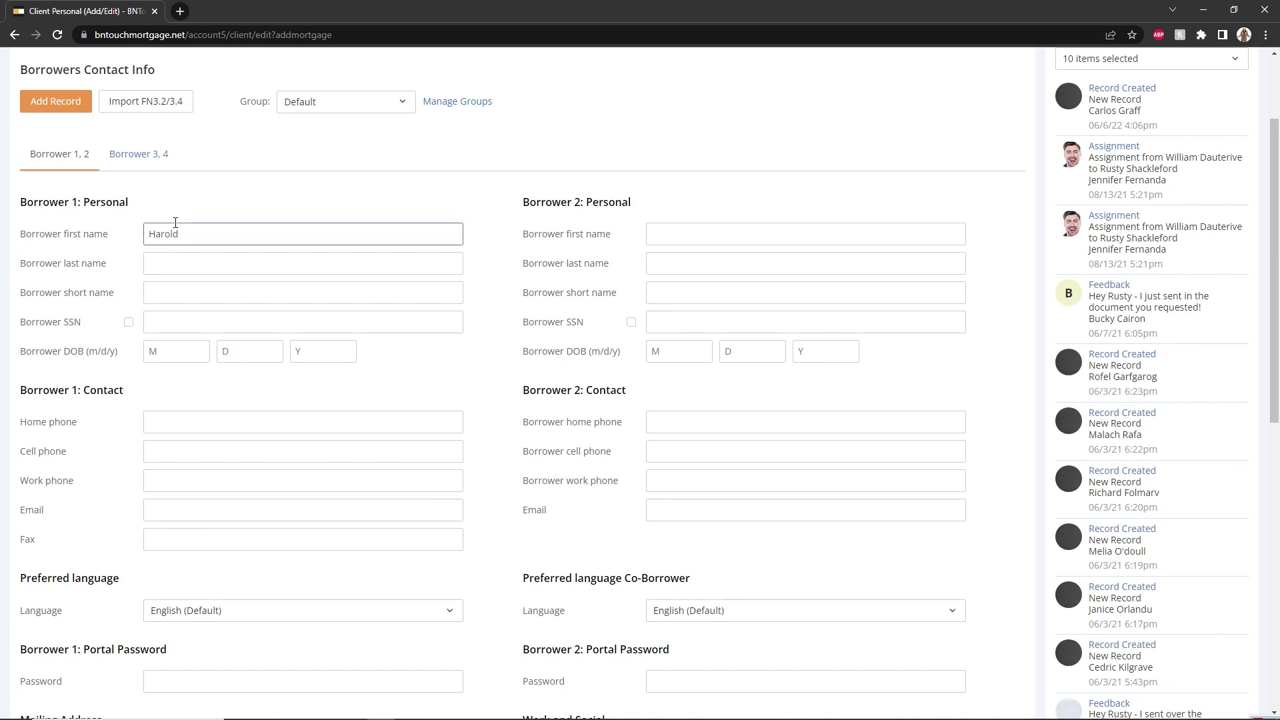
{"action": "key", "text": "Tab"}
{"action": "type", "text": "Jeffries"}
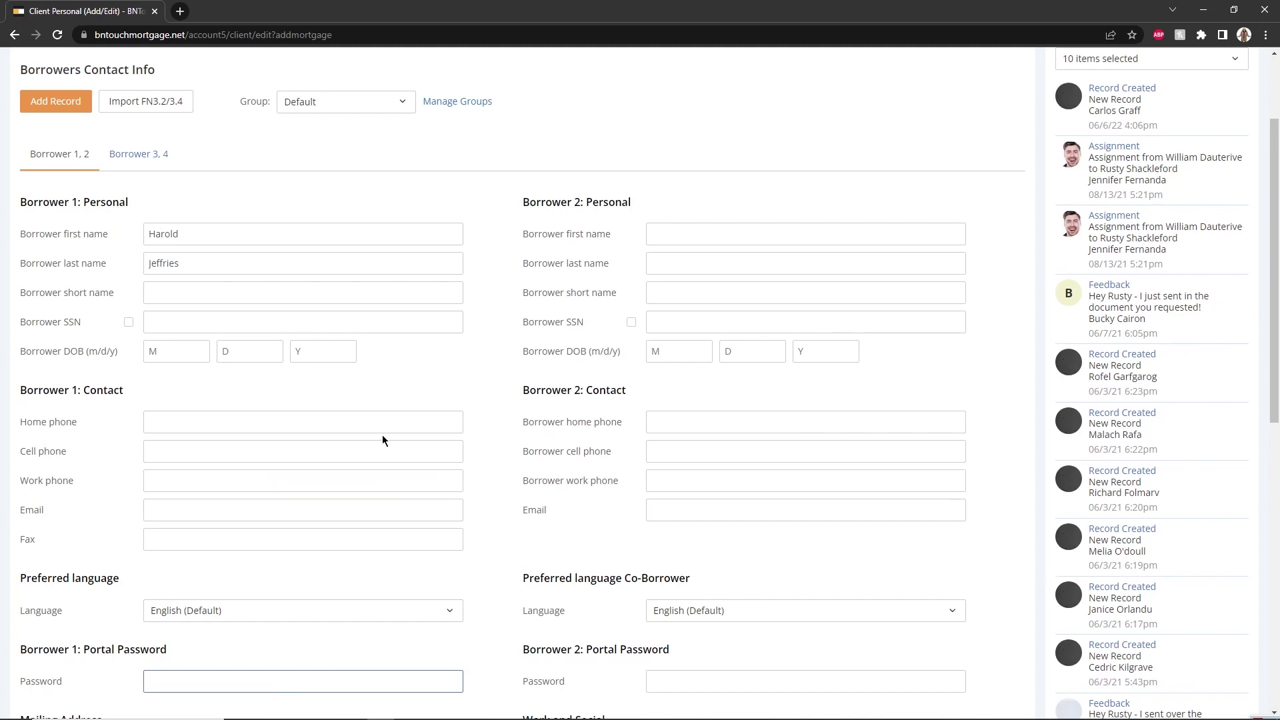
{"action": "scroll", "coordinate": [382, 435], "scroll_direction": "up", "scroll_amount": 2}
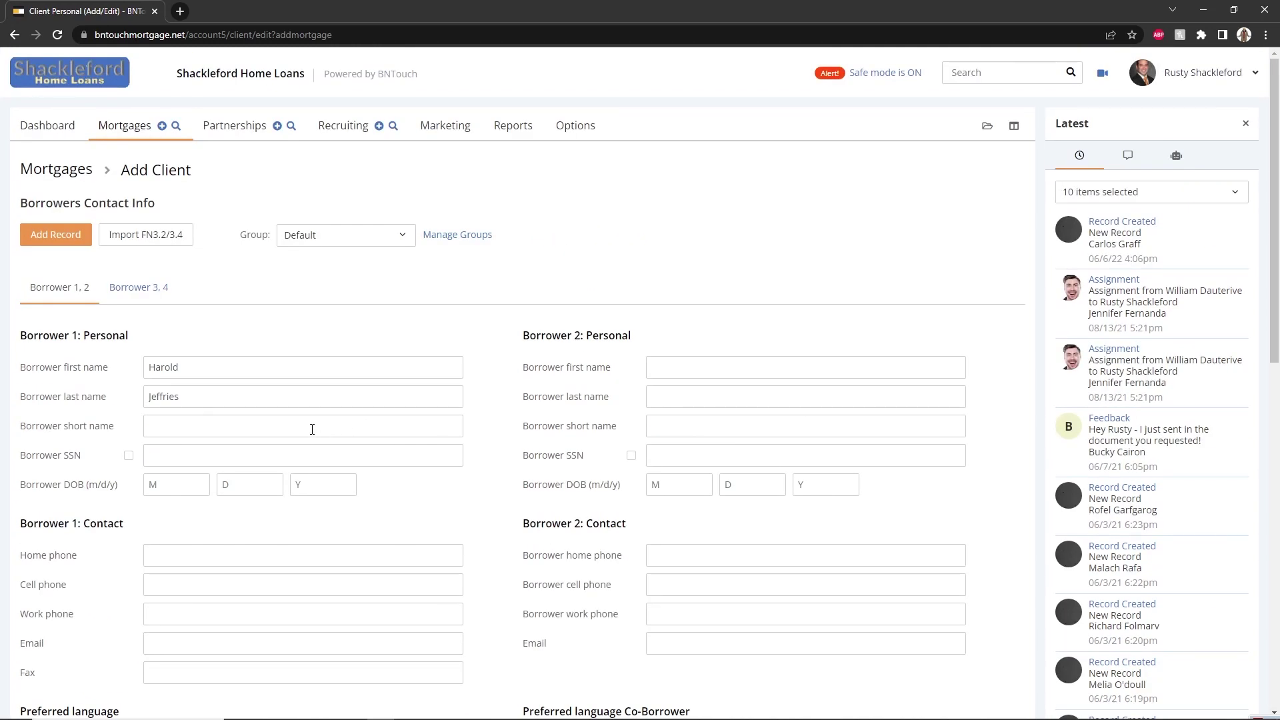
{"action": "left_click", "coordinate": [576, 126]}
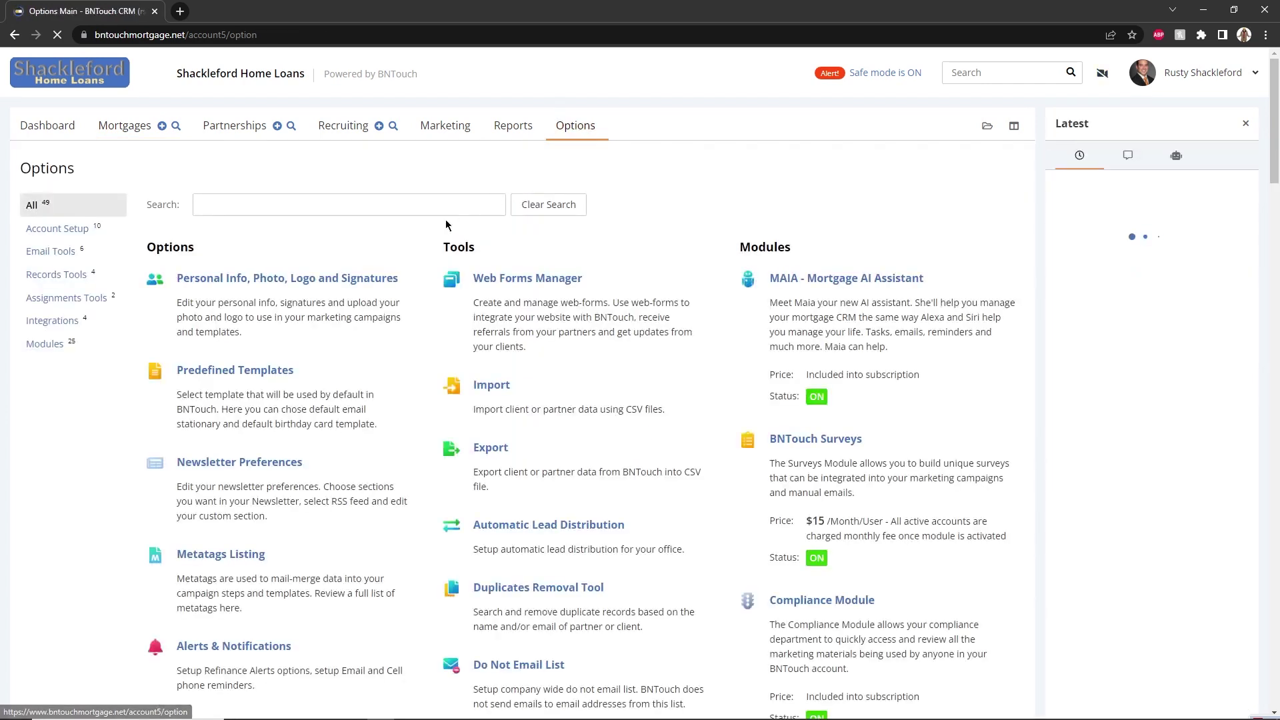
{"action": "left_click", "coordinate": [489, 387]}
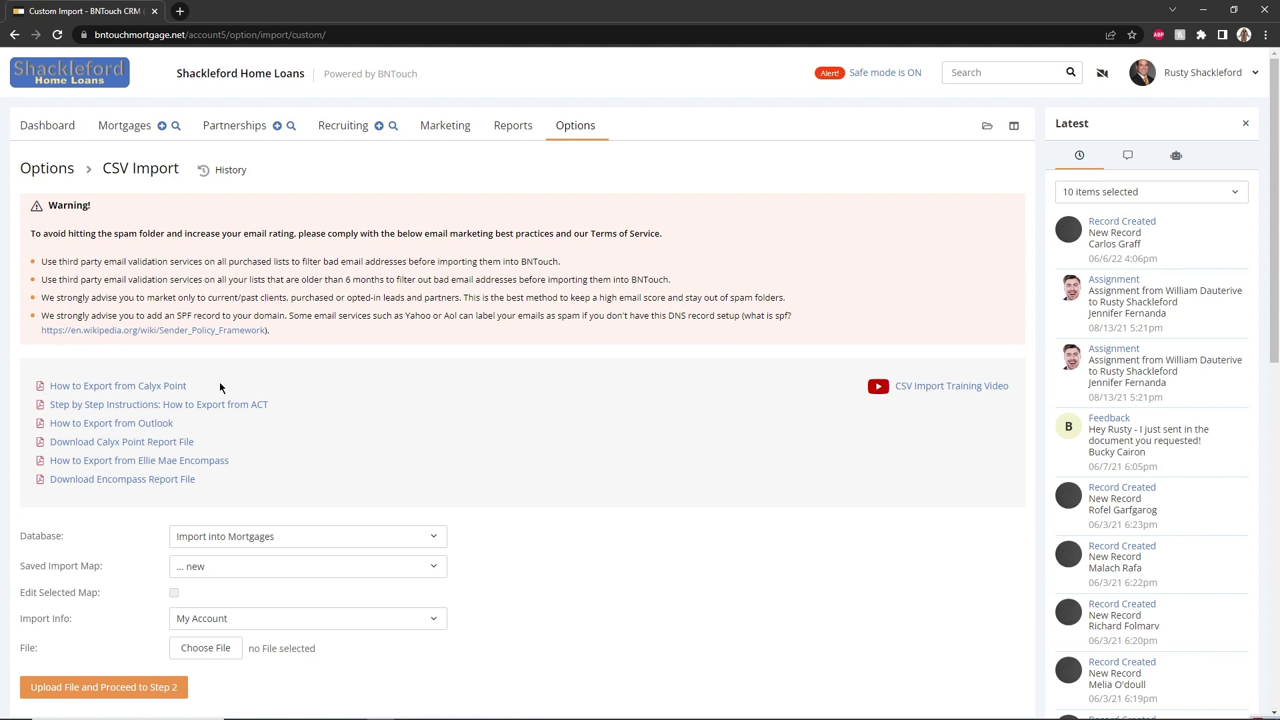
{"action": "scroll", "coordinate": [220, 386], "scroll_direction": "down", "scroll_amount": 4}
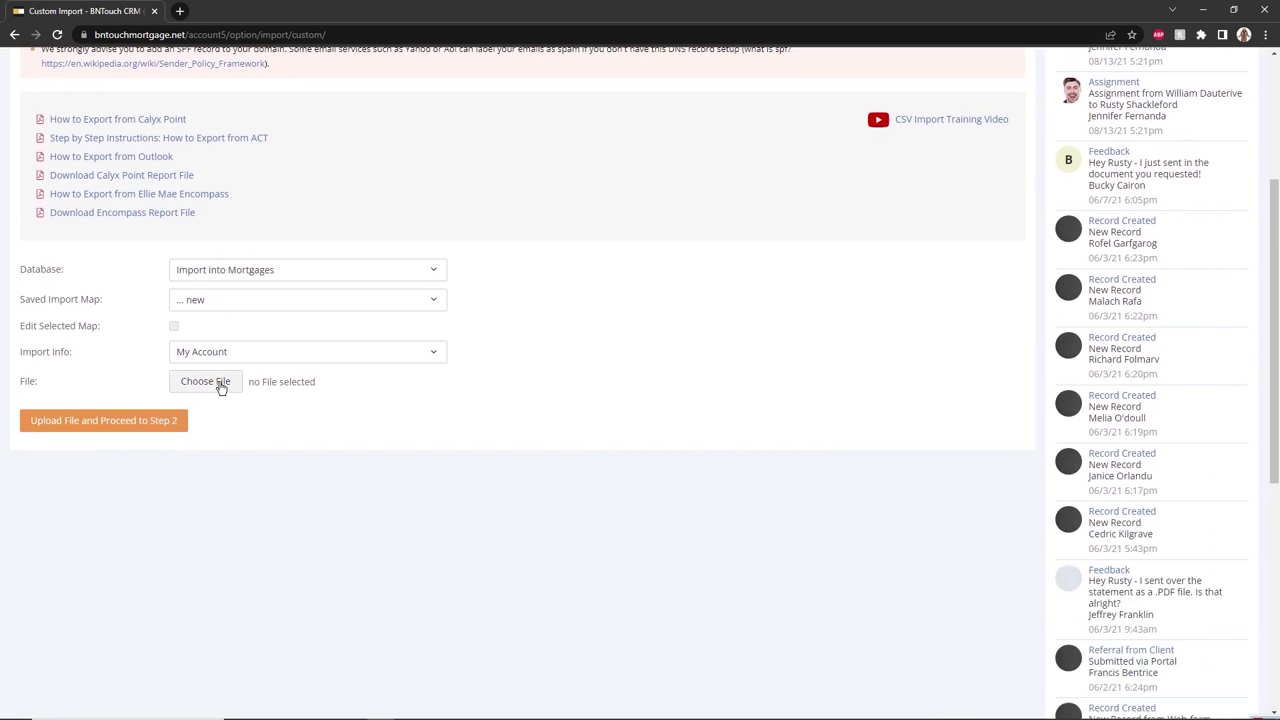
{"action": "scroll", "coordinate": [214, 377], "scroll_direction": "up", "scroll_amount": 1}
{"action": "scroll", "coordinate": [216, 374], "scroll_direction": "up", "scroll_amount": 3}
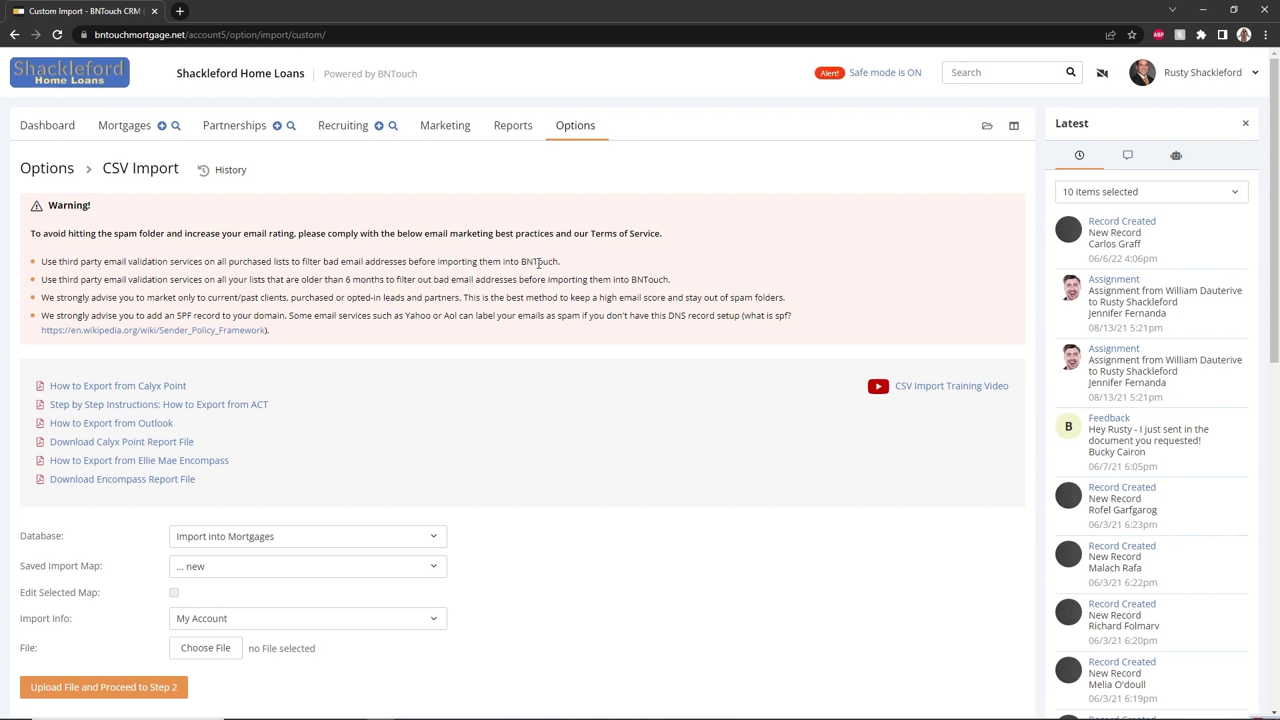
{"action": "left_click", "coordinate": [581, 126]}
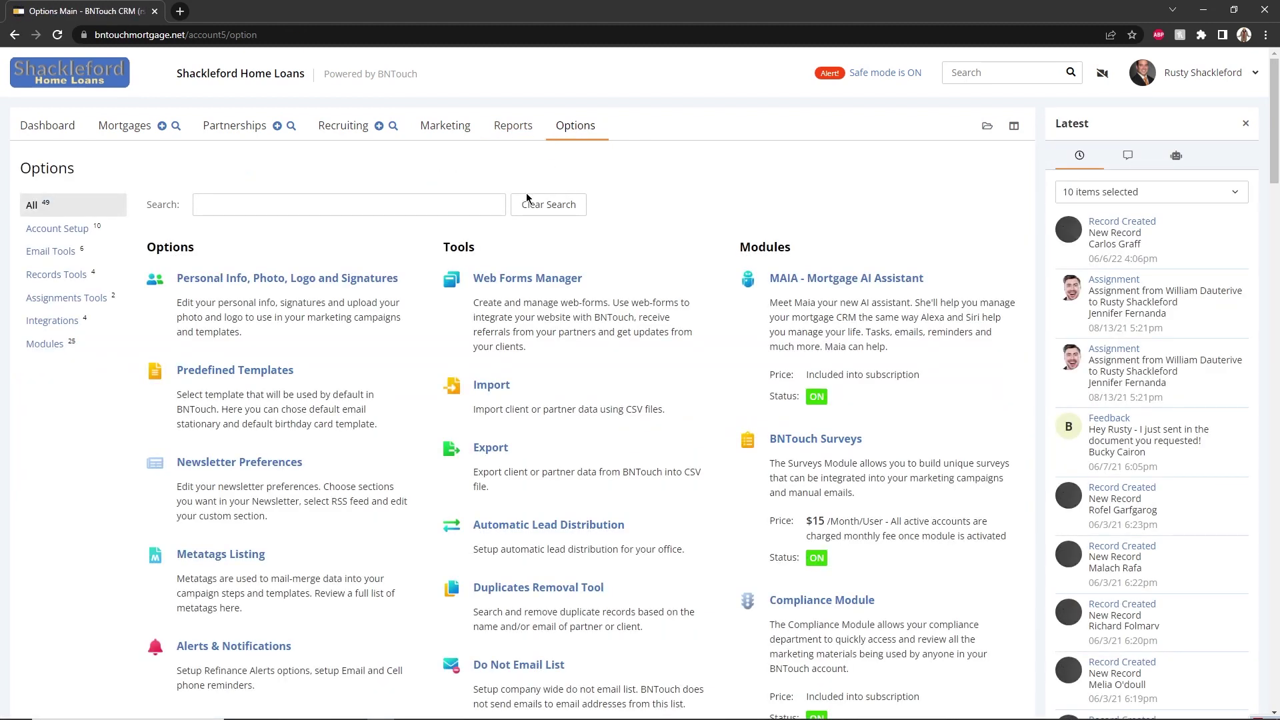
Step: Look over a new Add Mortgage Form web form, then return to In Processing
{"action": "left_click", "coordinate": [494, 280]}
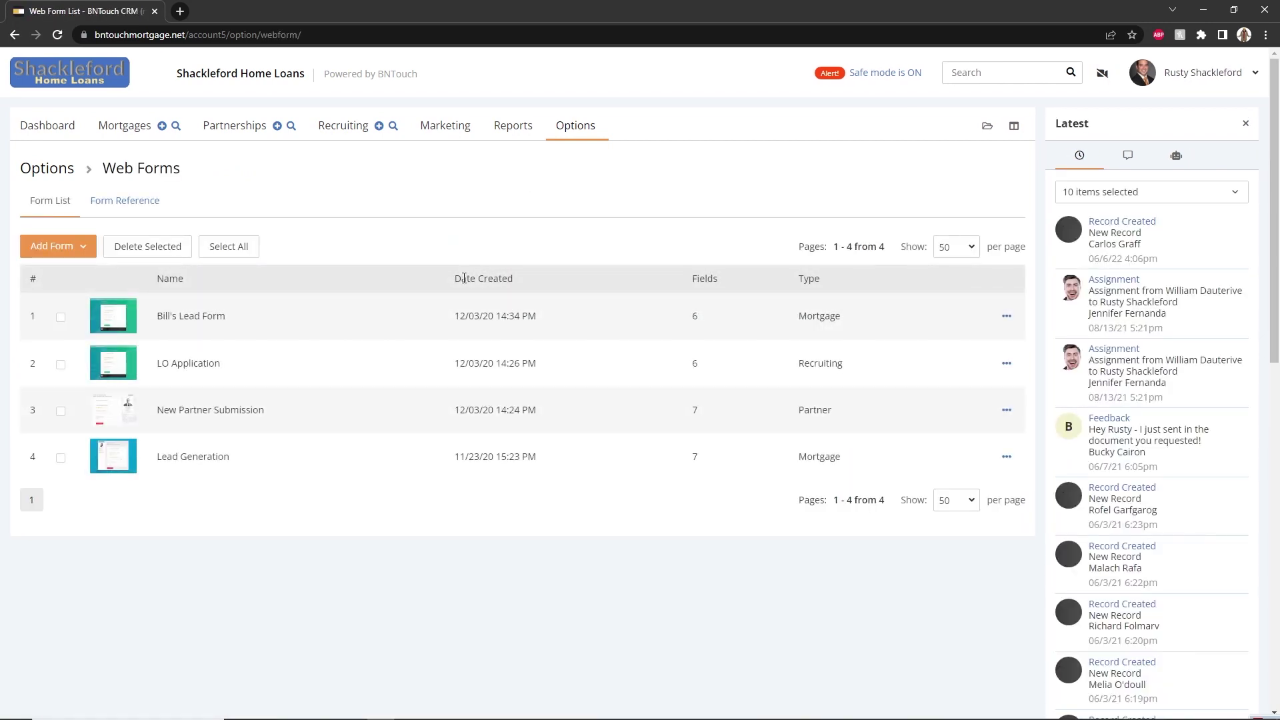
{"action": "left_click", "coordinate": [52, 249]}
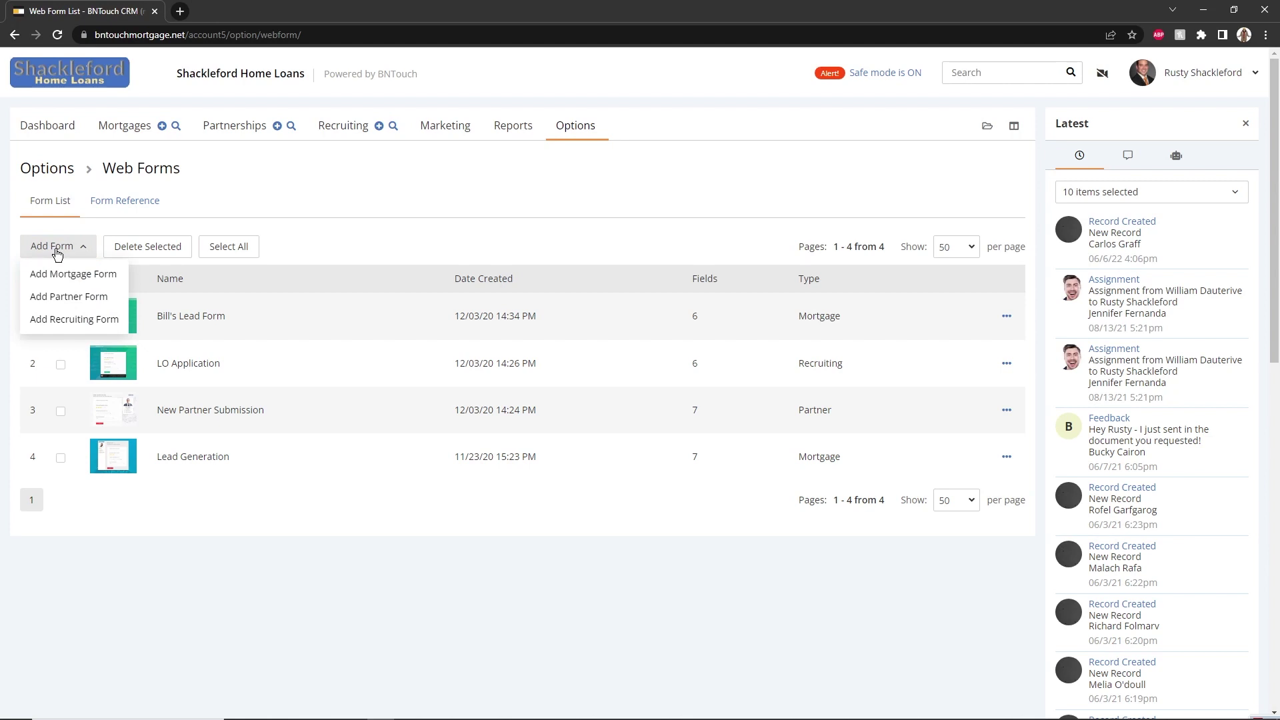
{"action": "left_click", "coordinate": [65, 276]}
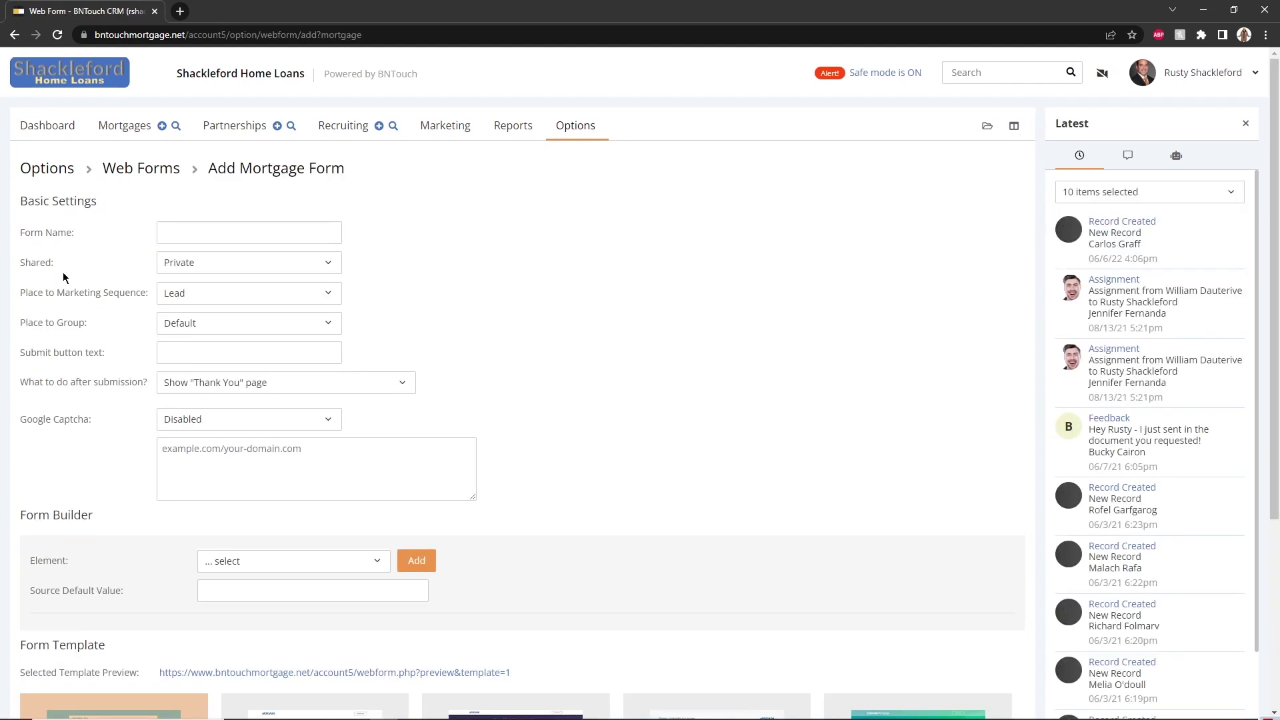
{"action": "scroll", "coordinate": [365, 266], "scroll_direction": "down", "scroll_amount": 4}
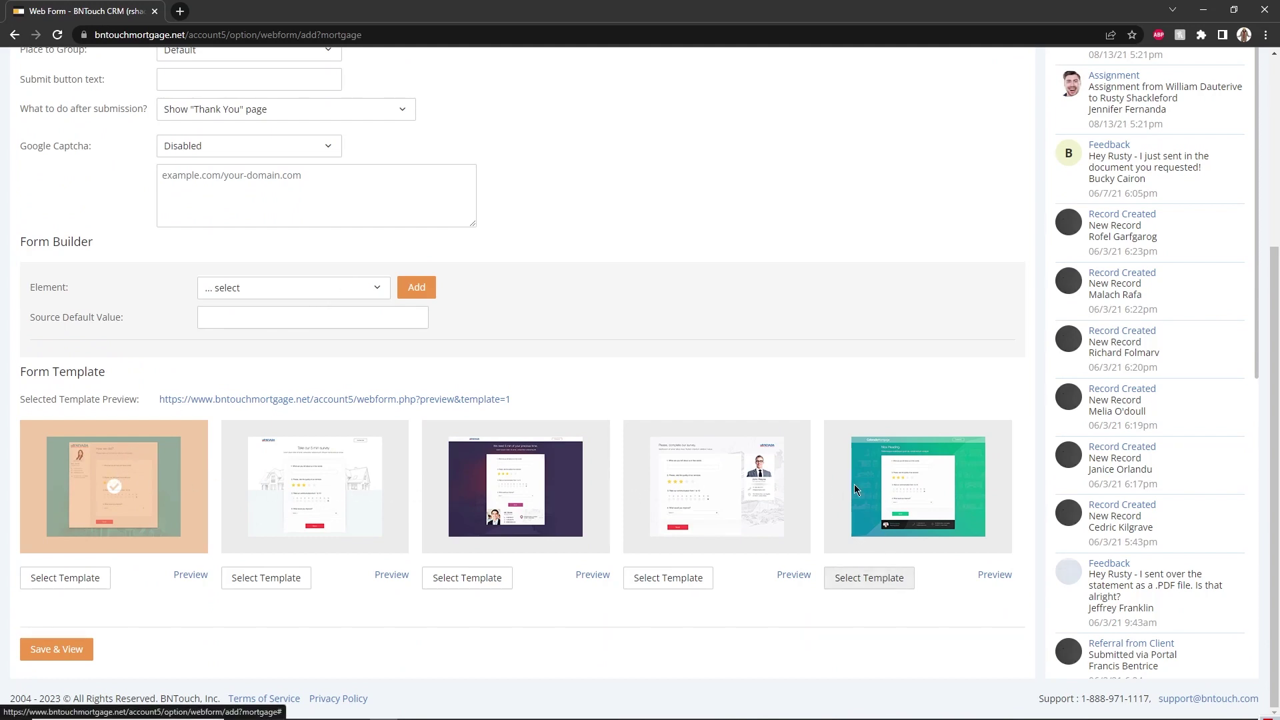
{"action": "scroll", "coordinate": [702, 274], "scroll_direction": "up", "scroll_amount": 4}
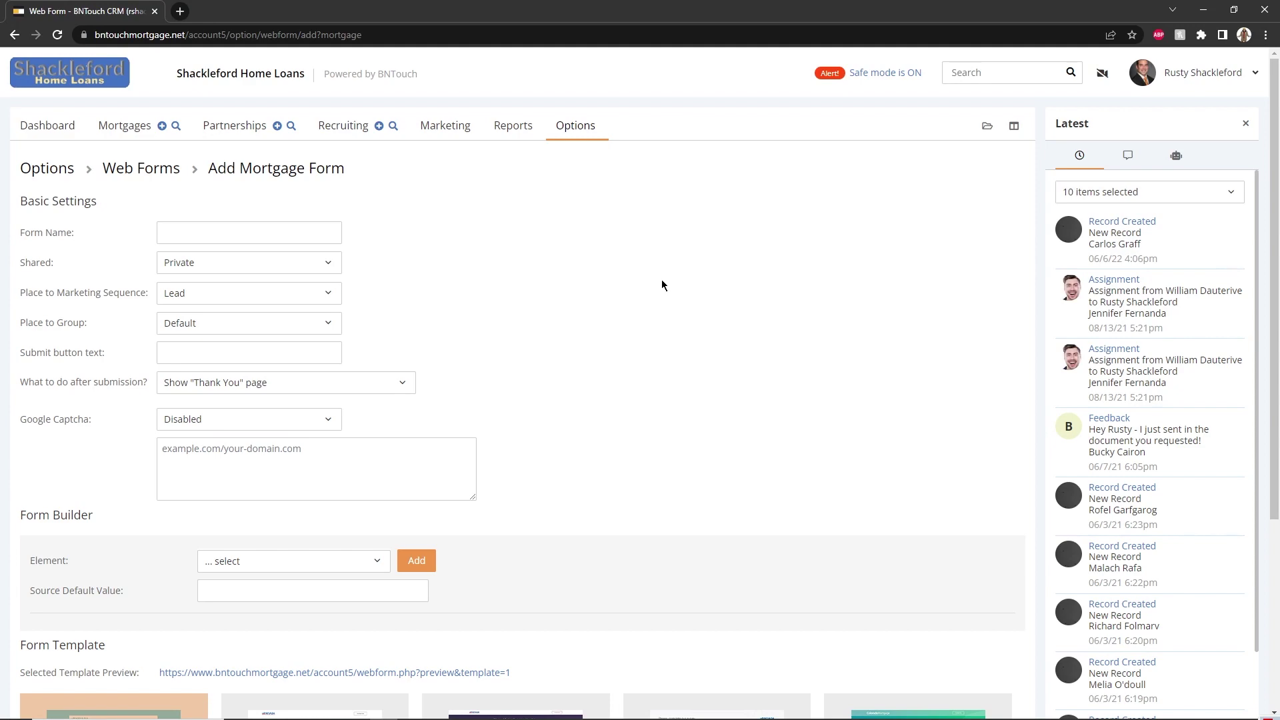
{"action": "left_click", "coordinate": [124, 125]}
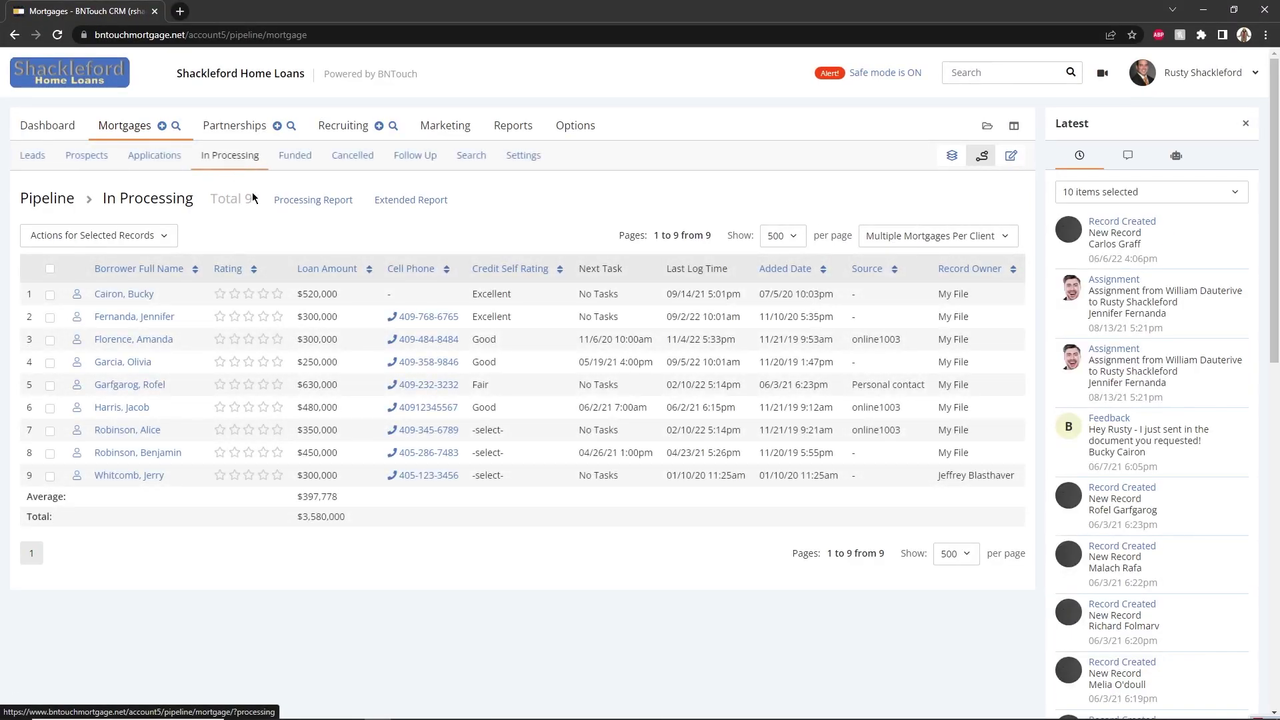
{"action": "left_click", "coordinate": [138, 363]}
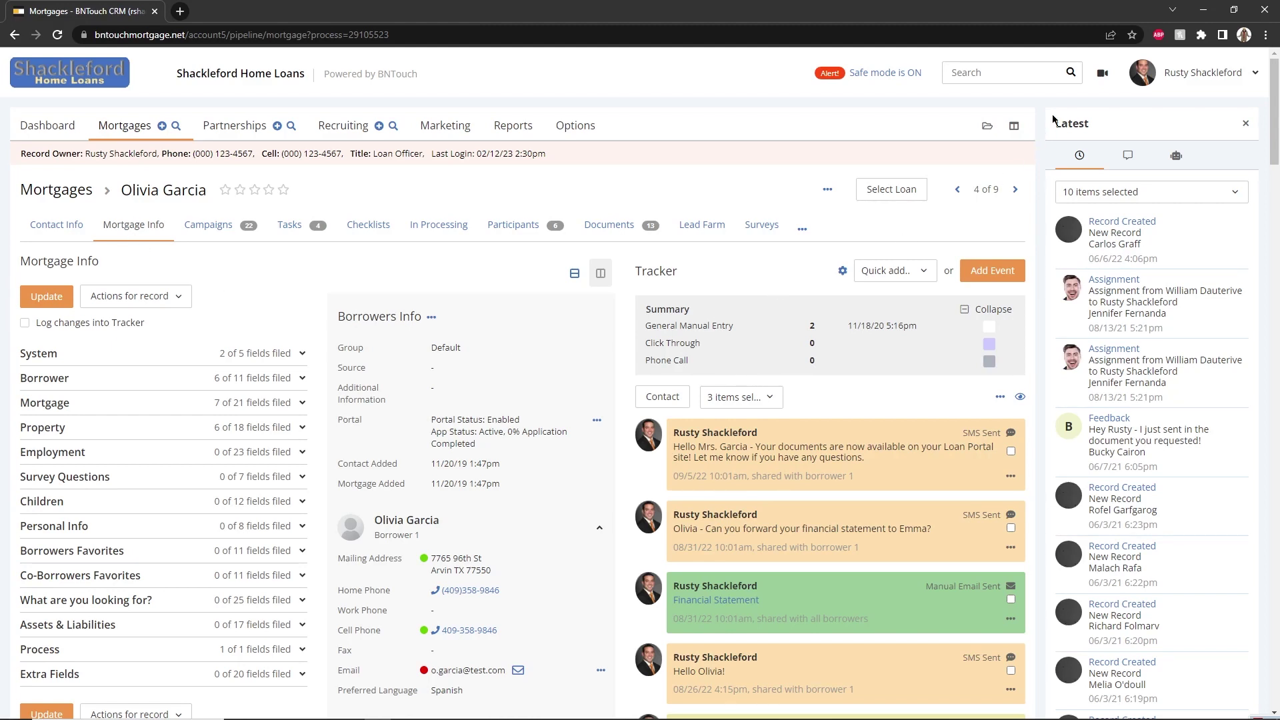
{"action": "left_click", "coordinate": [1207, 73]}
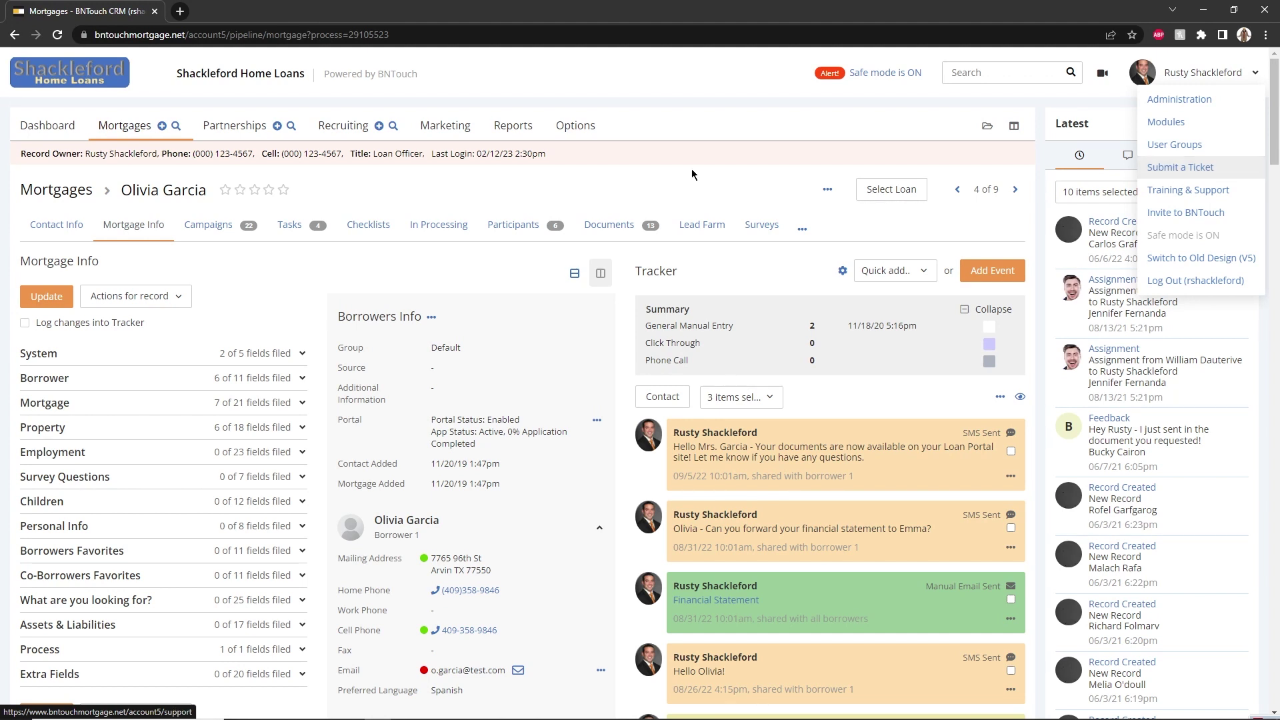
{"action": "left_click", "coordinate": [44, 222]}
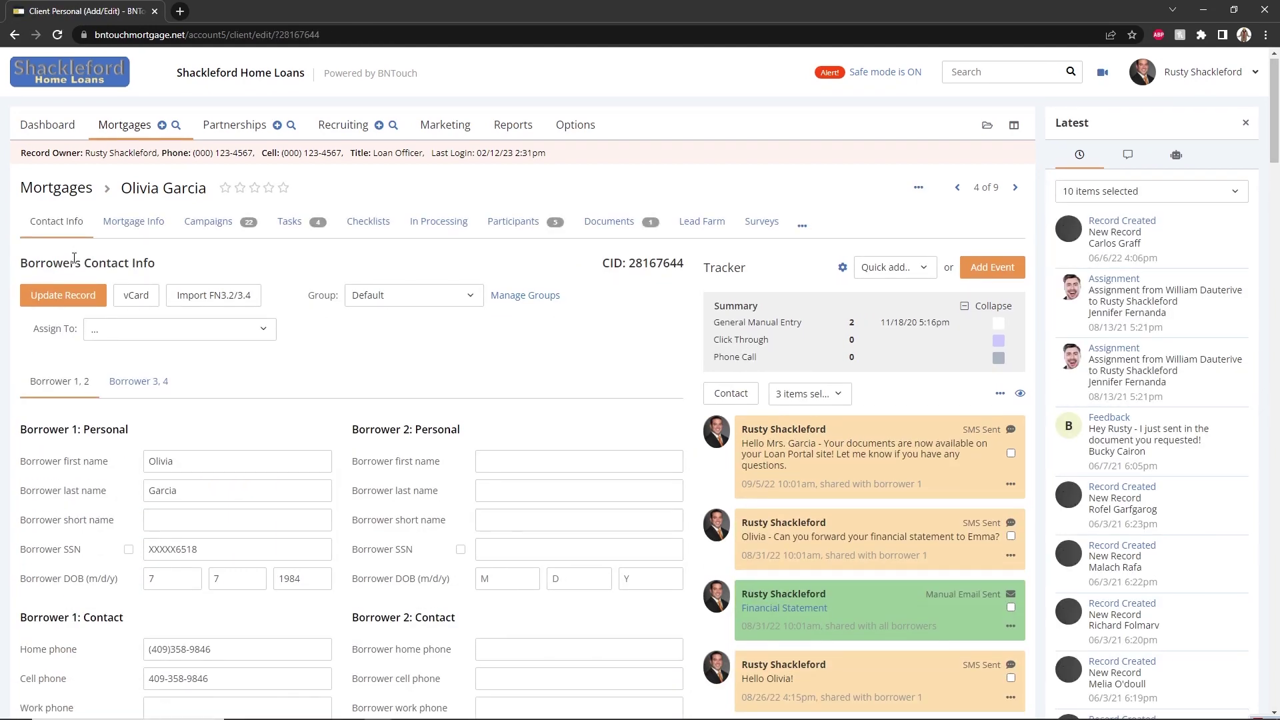
{"action": "scroll", "coordinate": [86, 293], "scroll_direction": "down", "scroll_amount": 4}
{"action": "scroll", "coordinate": [92, 319], "scroll_direction": "down", "scroll_amount": 4}
{"action": "scroll", "coordinate": [92, 324], "scroll_direction": "up", "scroll_amount": 1}
{"action": "scroll", "coordinate": [93, 325], "scroll_direction": "up", "scroll_amount": 2}
{"action": "scroll", "coordinate": [92, 324], "scroll_direction": "up", "scroll_amount": 1}
{"action": "scroll", "coordinate": [93, 324], "scroll_direction": "up", "scroll_amount": 2}
{"action": "scroll", "coordinate": [93, 325], "scroll_direction": "up", "scroll_amount": 1}
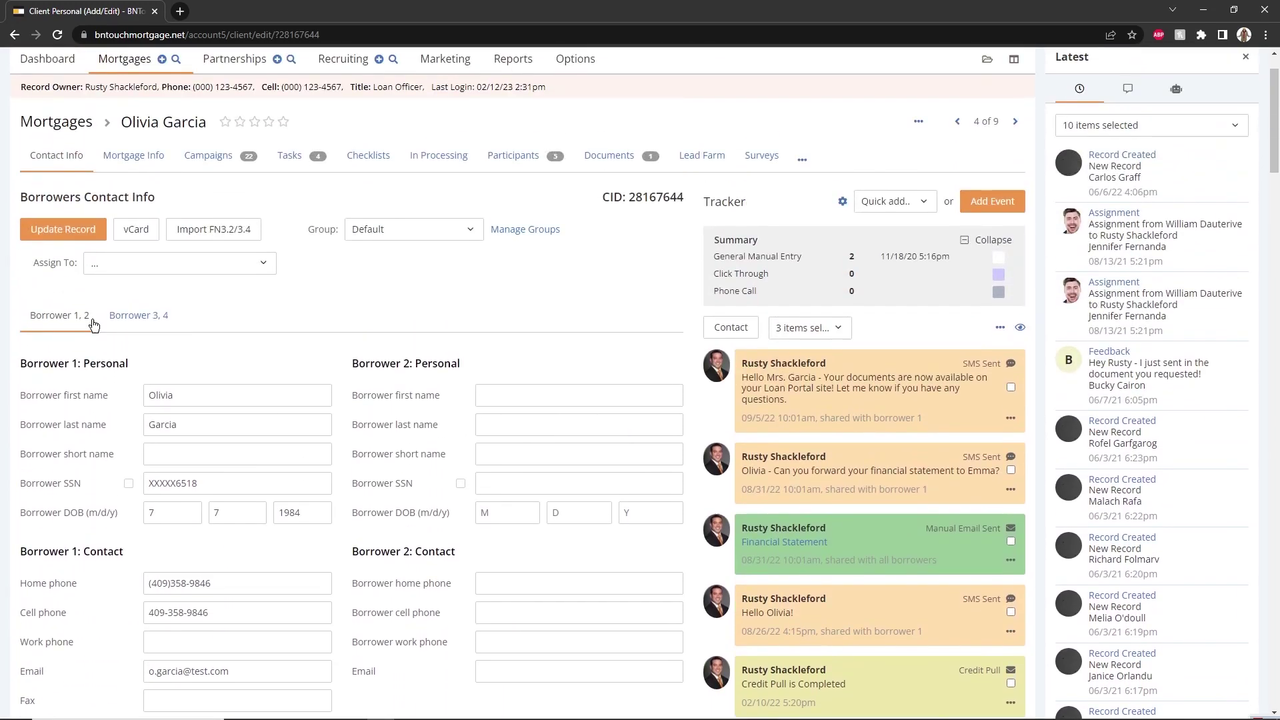
{"action": "scroll", "coordinate": [90, 319], "scroll_direction": "up", "scroll_amount": 1}
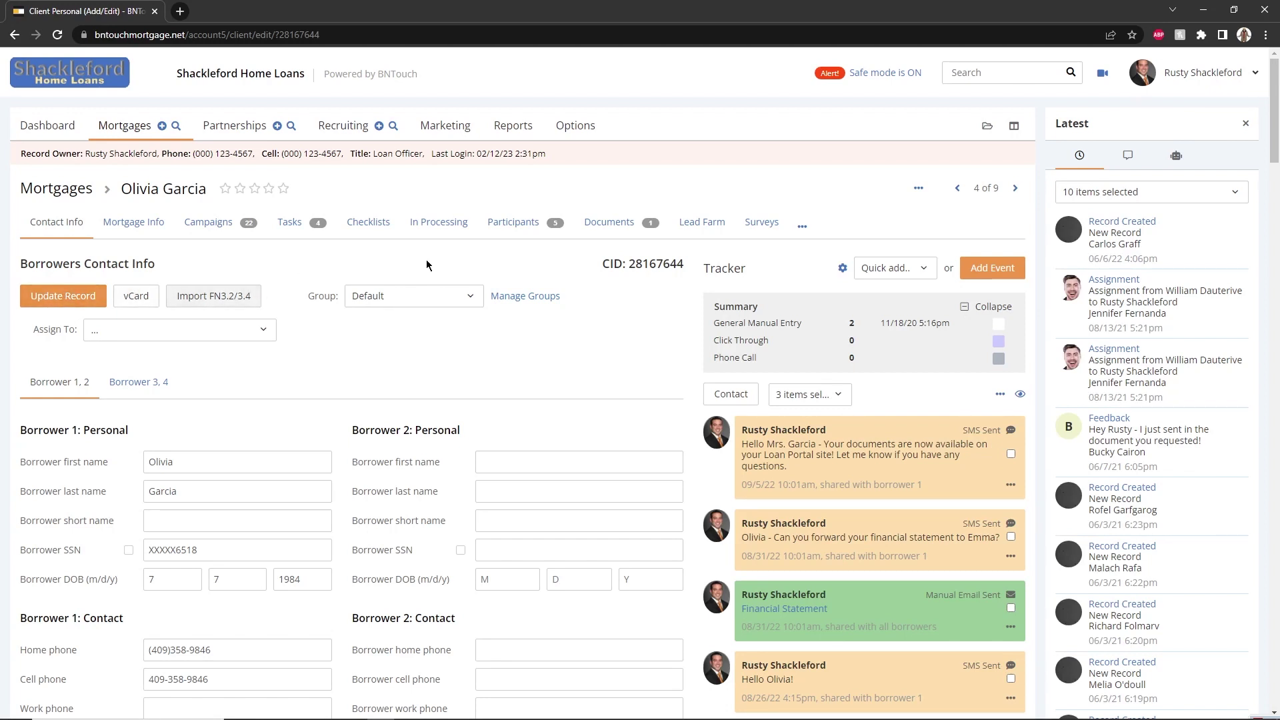
Step: Show Mortgage Info, expanding and collapsing the System and Borrower sections
{"action": "left_click", "coordinate": [138, 230]}
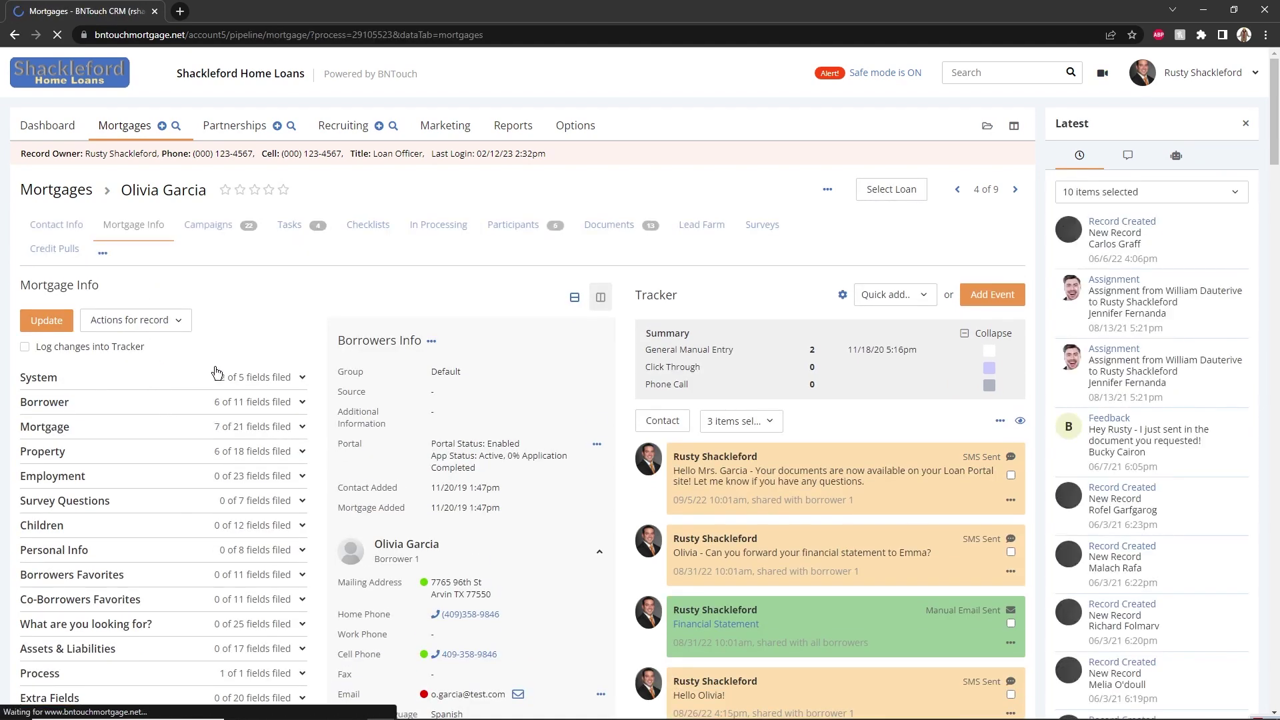
{"action": "left_click", "coordinate": [303, 366]}
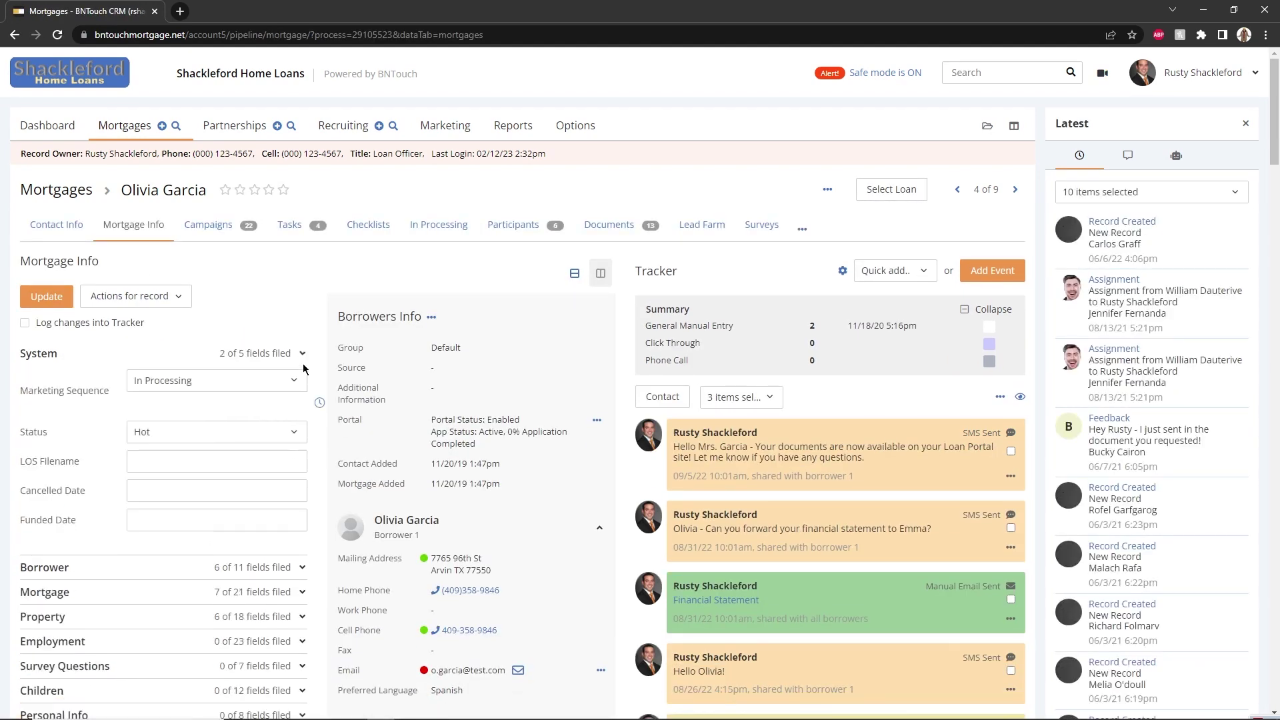
{"action": "scroll", "coordinate": [294, 413], "scroll_direction": "down", "scroll_amount": 2}
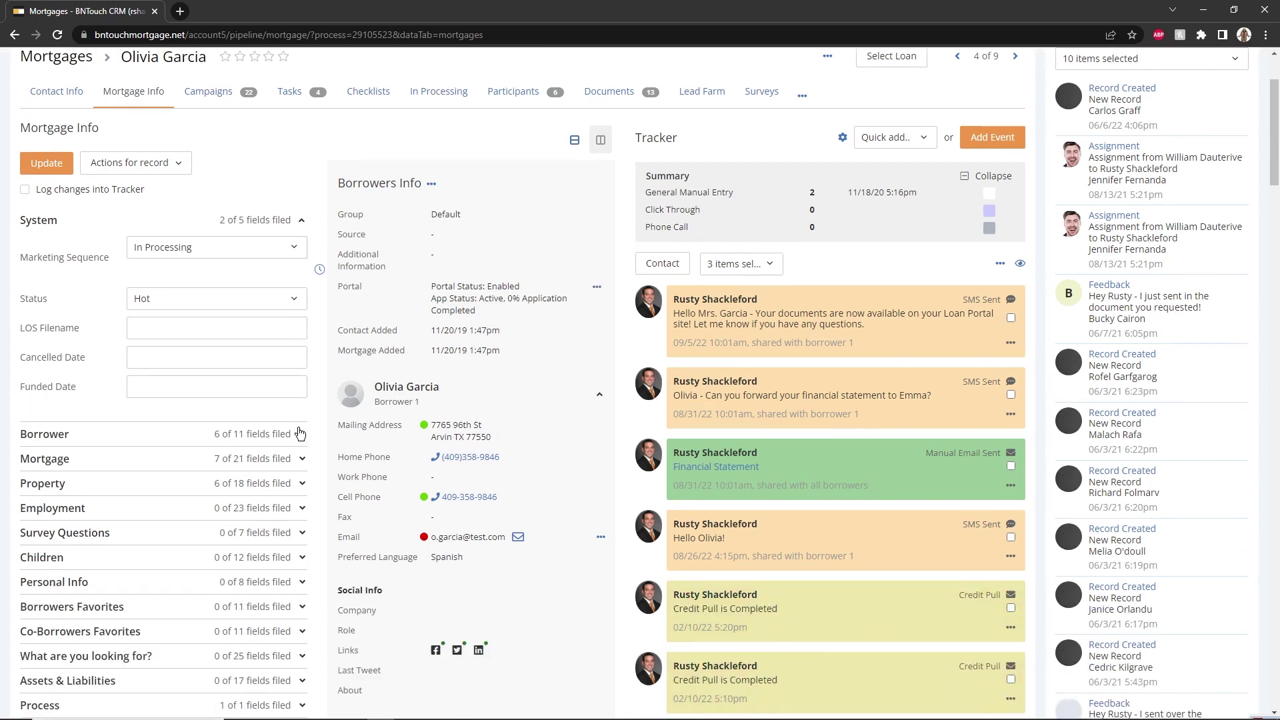
{"action": "left_click", "coordinate": [302, 434]}
{"action": "left_click", "coordinate": [301, 435]}
{"action": "left_click", "coordinate": [297, 220]}
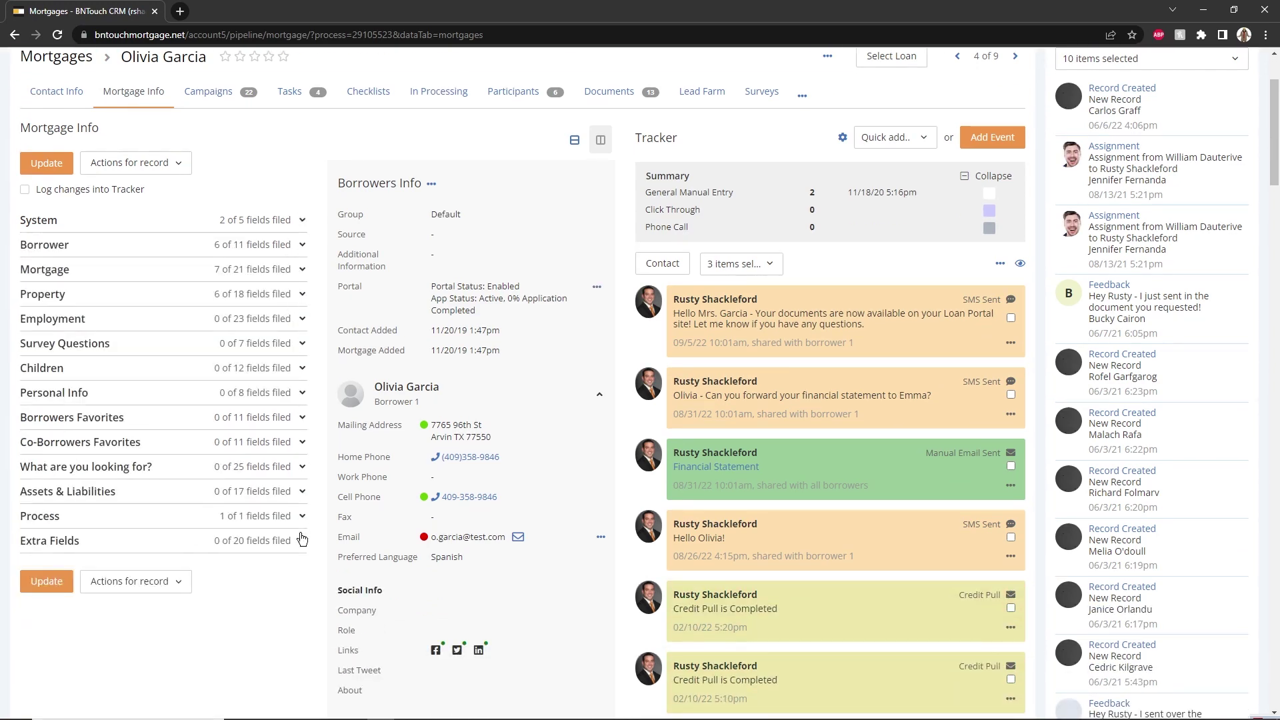
{"action": "scroll", "coordinate": [454, 310], "scroll_direction": "up", "scroll_amount": 2}
Step: From Olivia's pending tasks, start a new task with start time 8 am
{"action": "left_click", "coordinate": [290, 225]}
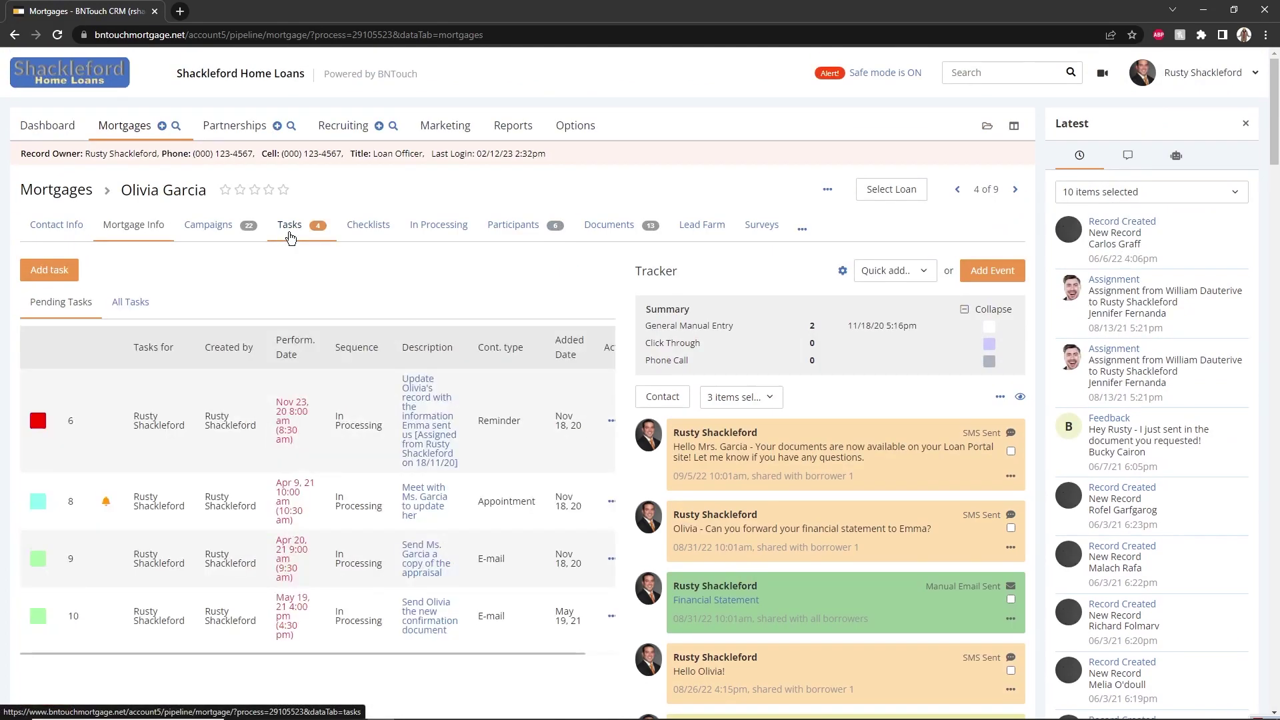
{"action": "scroll", "coordinate": [264, 270], "scroll_direction": "down", "scroll_amount": 1}
{"action": "scroll", "coordinate": [264, 270], "scroll_direction": "down", "scroll_amount": 1}
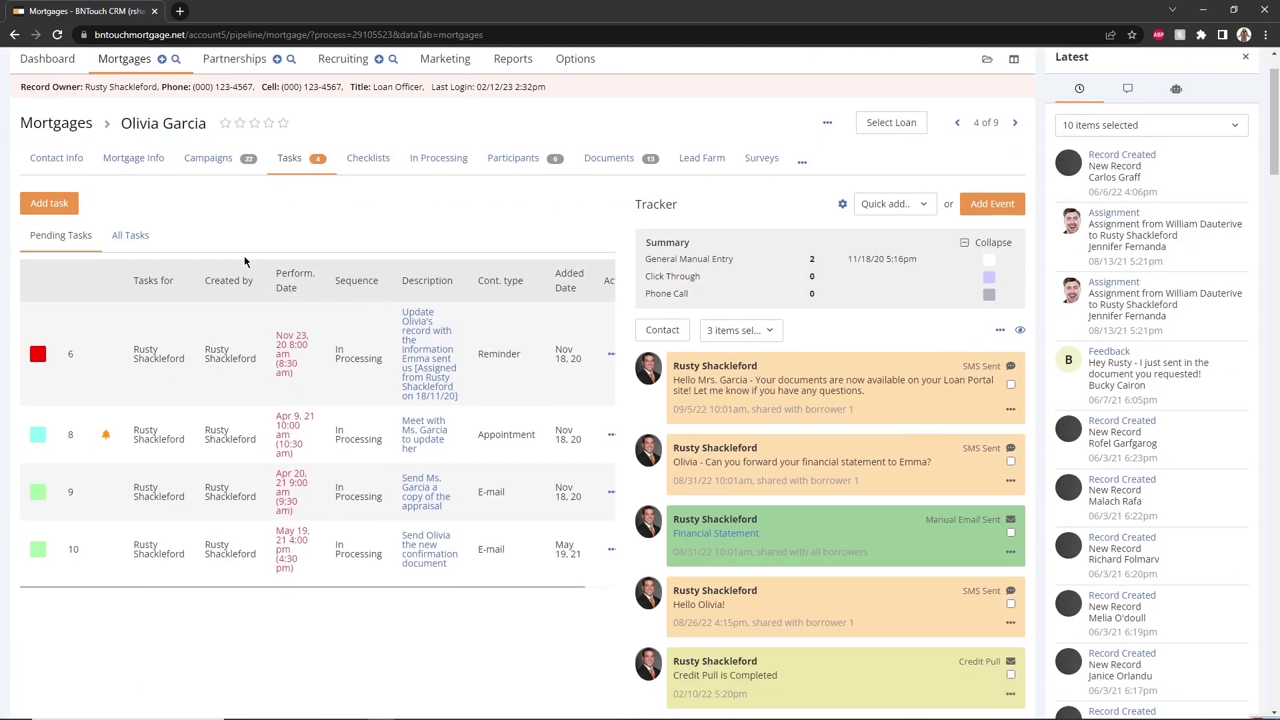
{"action": "left_click", "coordinate": [62, 207]}
{"action": "left_click", "coordinate": [547, 403]}
{"action": "left_click", "coordinate": [560, 196]}
{"action": "left_click", "coordinate": [556, 307]}
{"action": "left_click", "coordinate": [597, 419]}
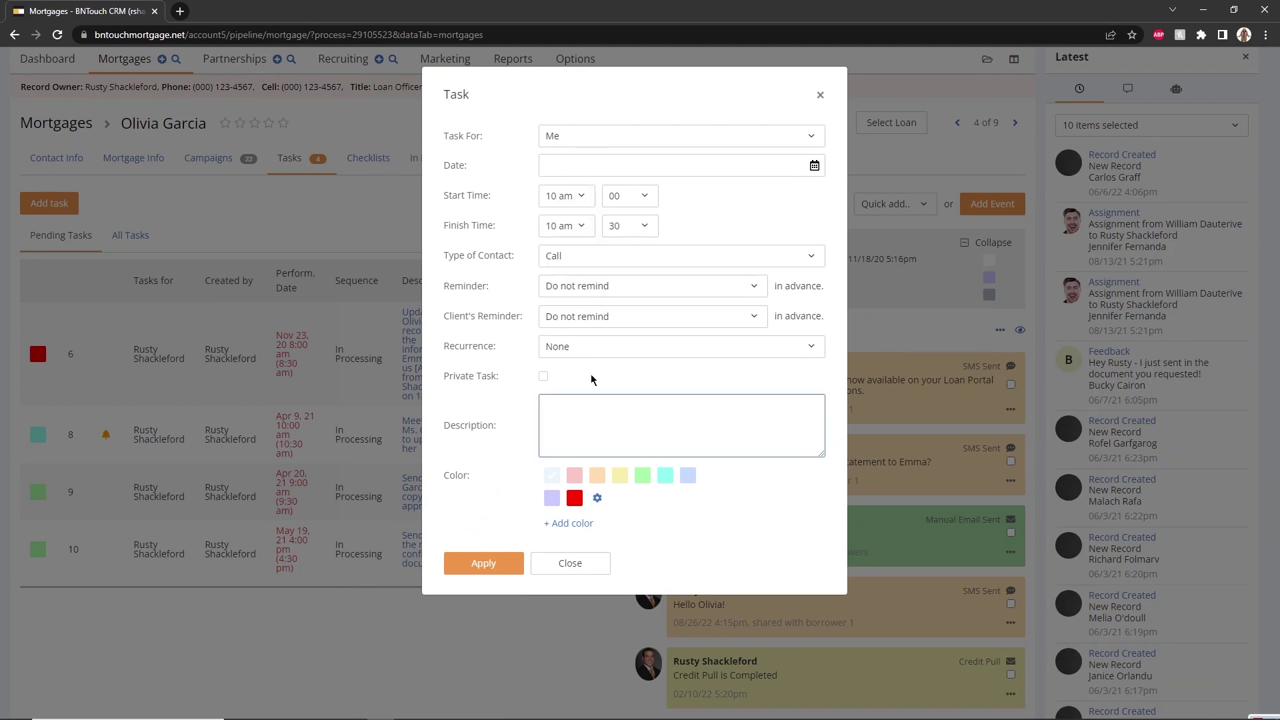
{"action": "left_click", "coordinate": [580, 195]}
{"action": "left_click", "coordinate": [574, 307]}
{"action": "left_click", "coordinate": [586, 405]}
Step: Describe the task as 'Call Olivia about our meeting at 10am', date it February 13, and save
{"action": "type", "text": "Call Olivia about our meeting at 10am"}
{"action": "left_click", "coordinate": [493, 564]}
{"action": "left_click", "coordinate": [758, 165]}
{"action": "left_click", "coordinate": [577, 272]}
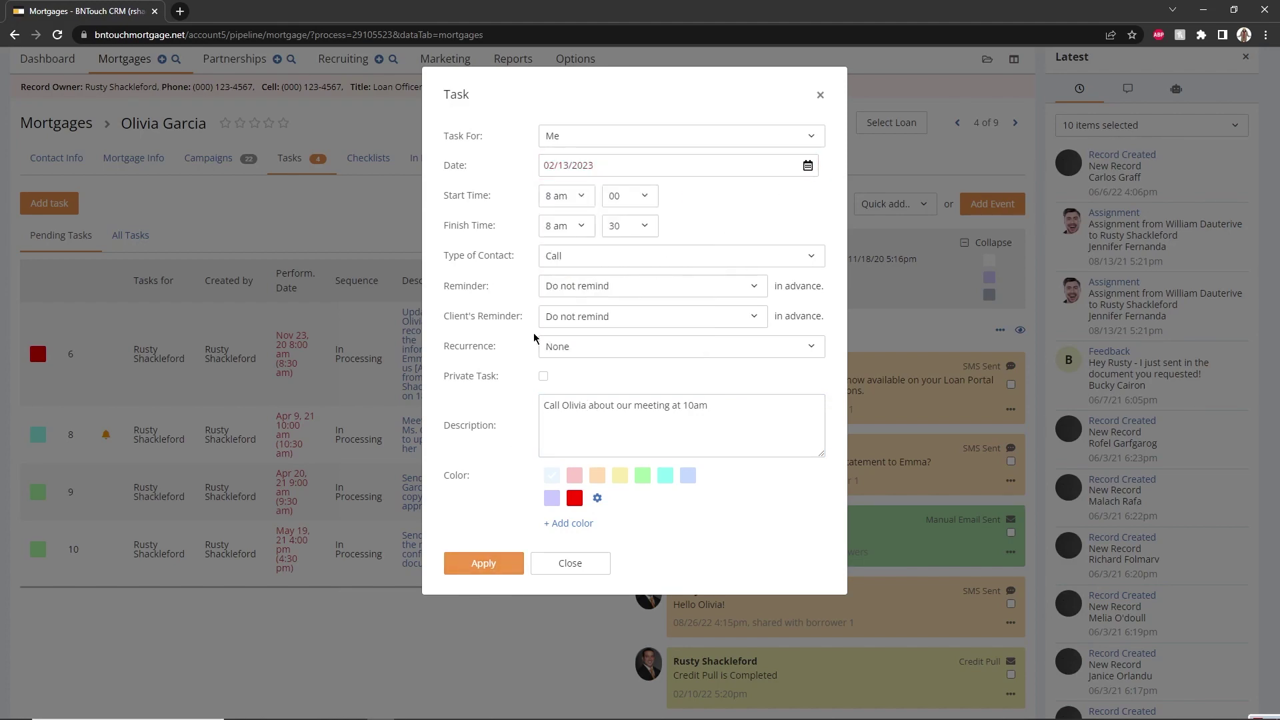
{"action": "left_click", "coordinate": [484, 571]}
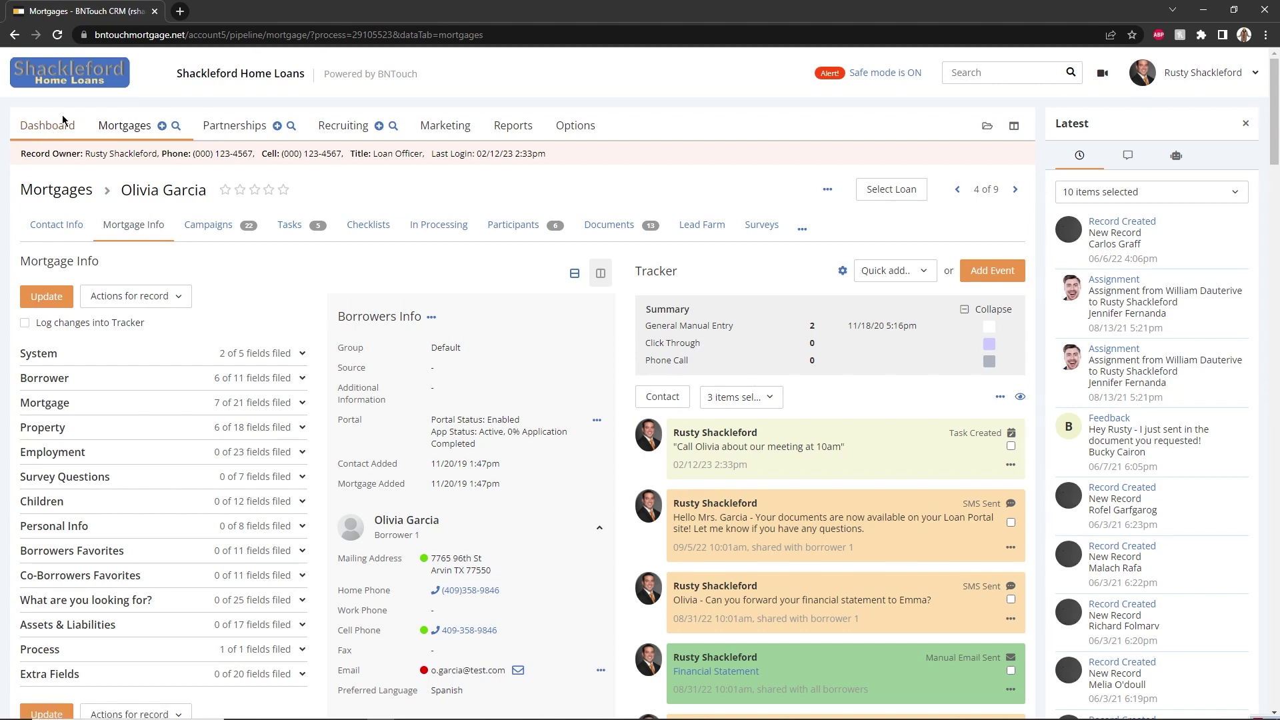
Step: Show In Processing milestones and browse the Conditional Approval calendar without changing the date
{"action": "left_click", "coordinate": [437, 223]}
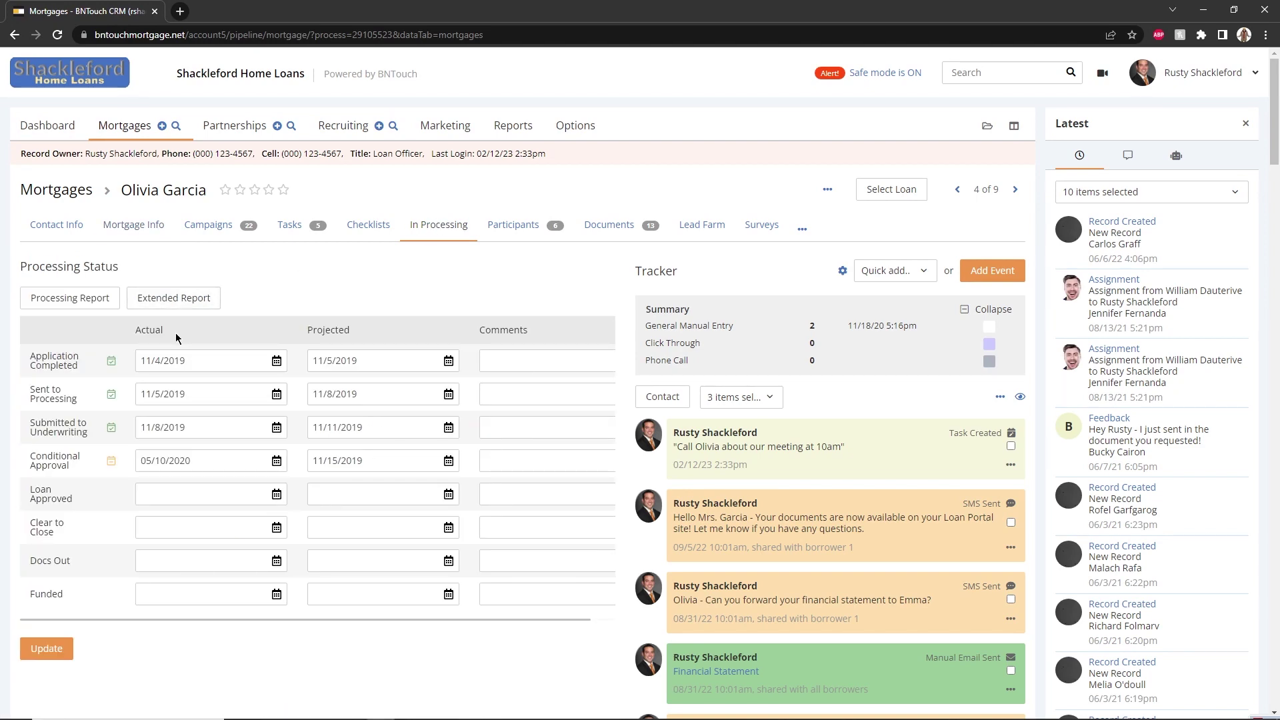
{"action": "left_click", "coordinate": [235, 459]}
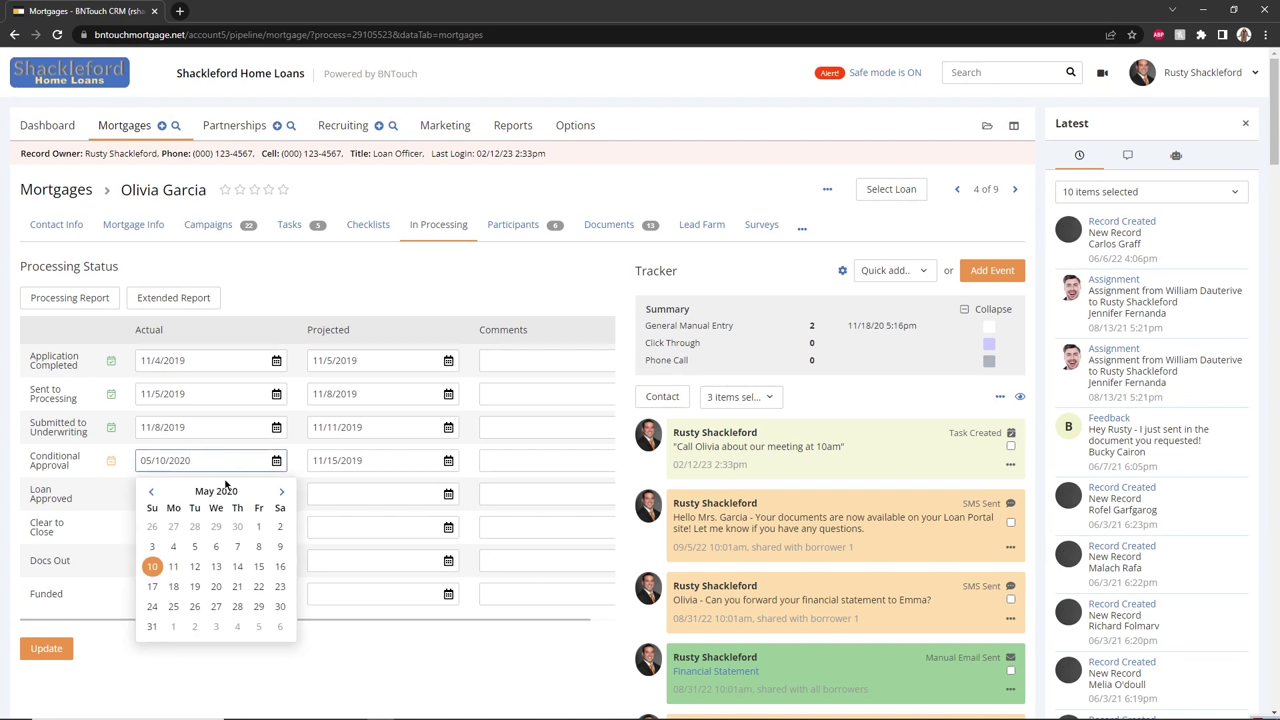
{"action": "left_click", "coordinate": [281, 492]}
{"action": "left_click", "coordinate": [151, 491]}
{"action": "left_click", "coordinate": [152, 567]}
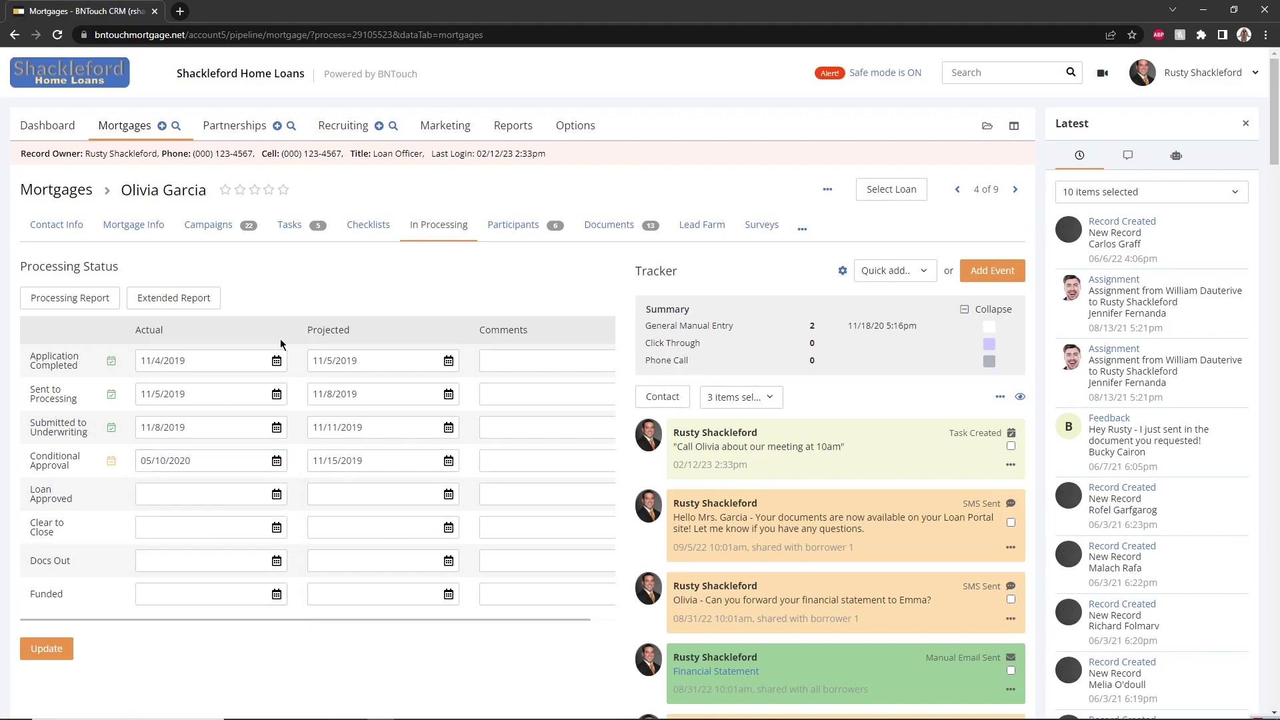
{"action": "left_click", "coordinate": [82, 306]}
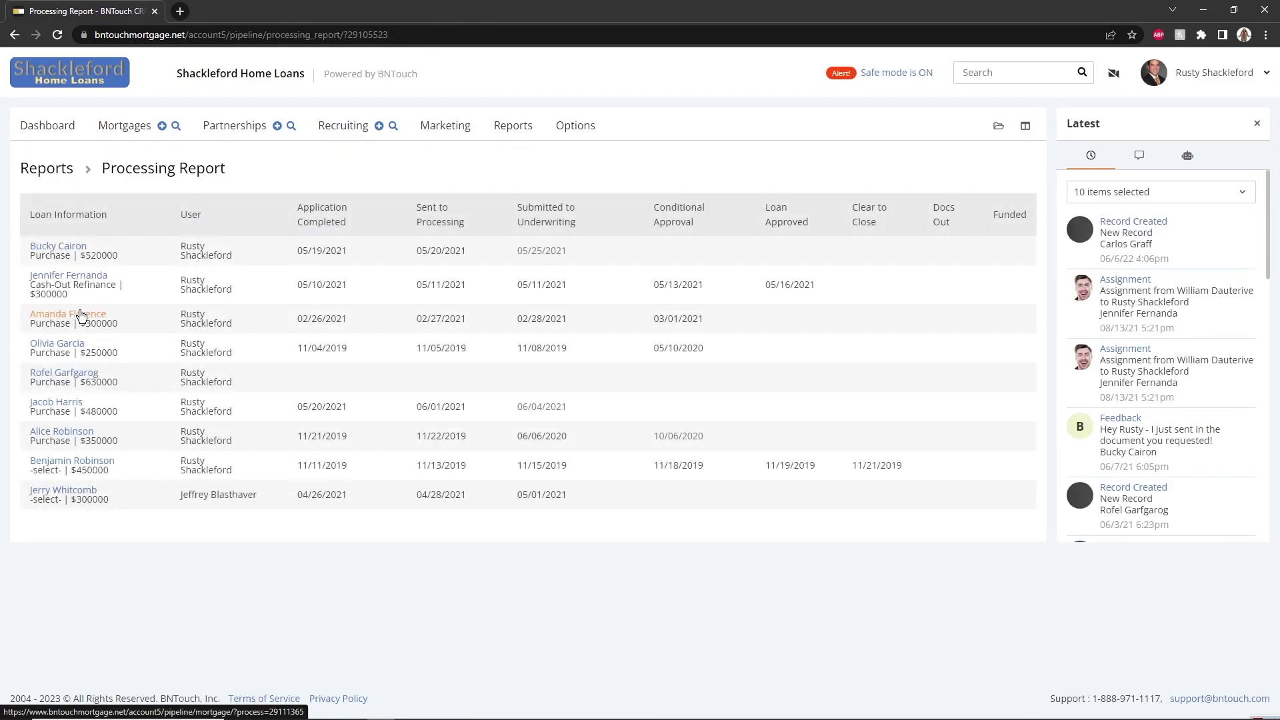
{"action": "left_click", "coordinate": [510, 226]}
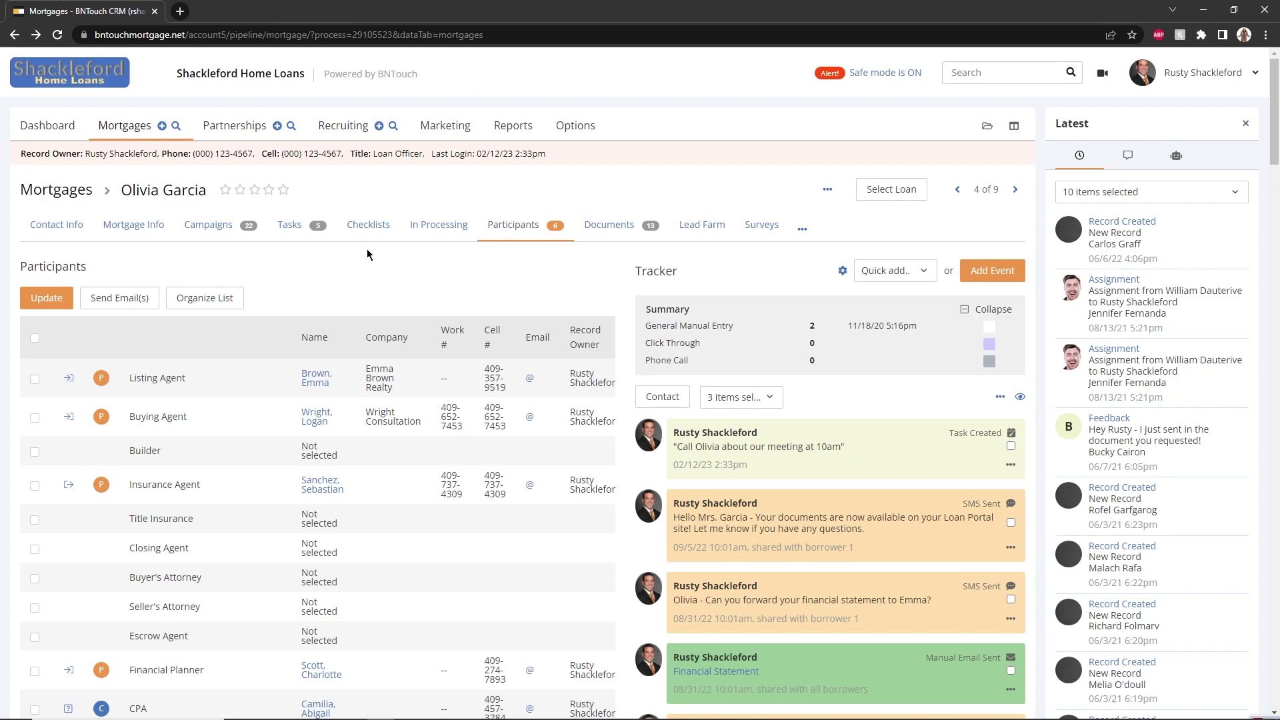
Step: Browse Olivia's stored documents, opening and dismissing the Request Documents form unsent
{"action": "left_click", "coordinate": [608, 229]}
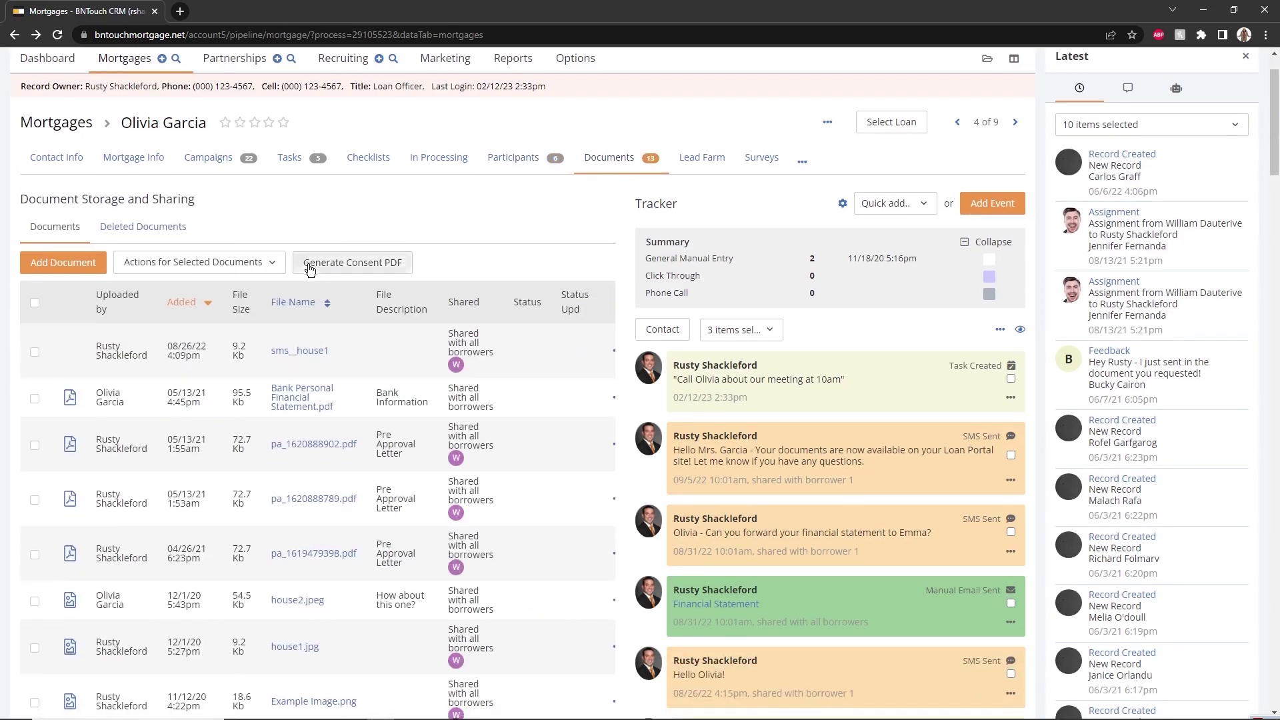
{"action": "scroll", "coordinate": [306, 264], "scroll_direction": "down", "scroll_amount": 10}
{"action": "left_click", "coordinate": [93, 439]}
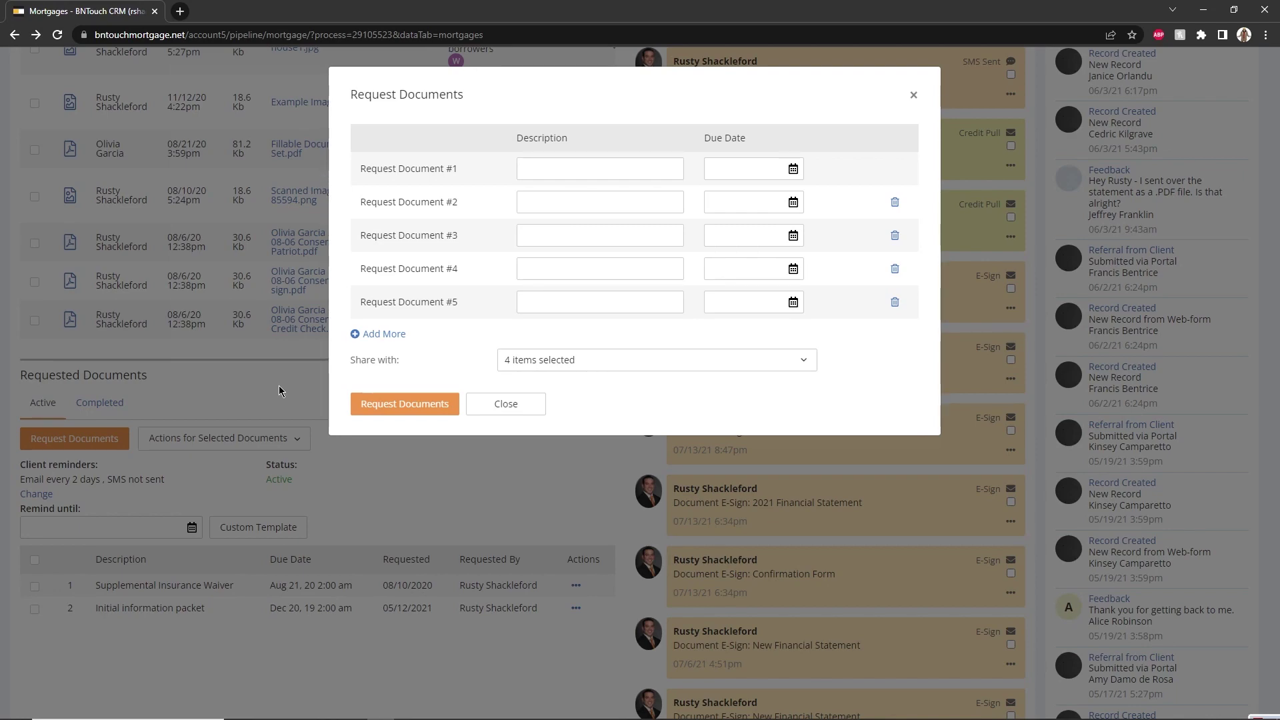
{"action": "left_click", "coordinate": [281, 387]}
{"action": "scroll", "coordinate": [441, 521], "scroll_direction": "up", "scroll_amount": 10}
{"action": "scroll", "coordinate": [443, 456], "scroll_direction": "up", "scroll_amount": 1}
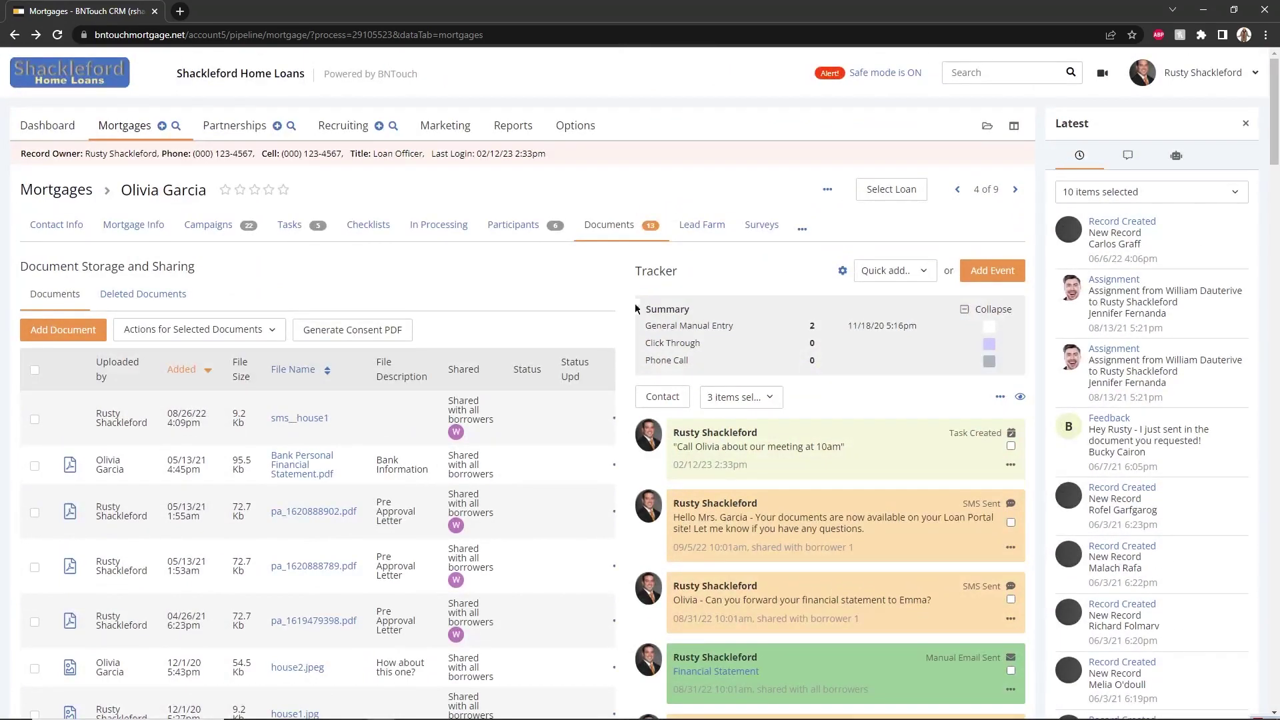
Step: Show the Lead Farm settings, then the Refinance Analysis for the client's Purchase loan
{"action": "left_click", "coordinate": [708, 226]}
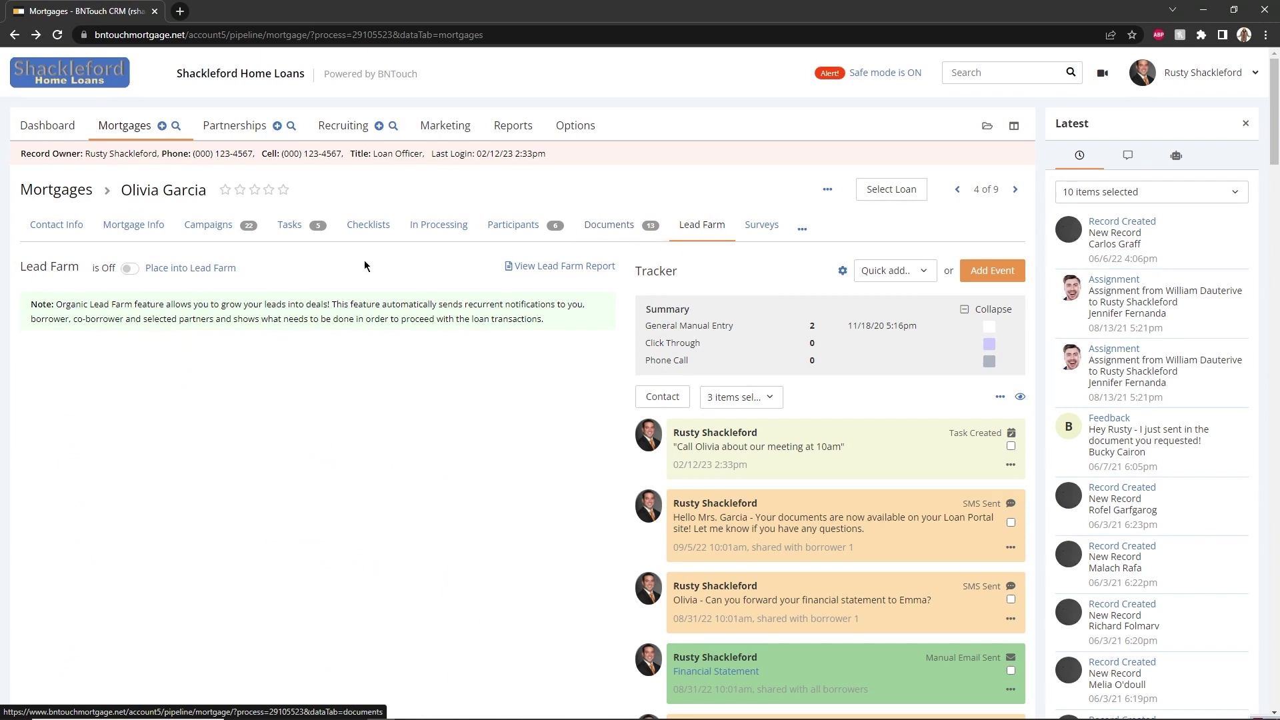
{"action": "left_click", "coordinate": [802, 228]}
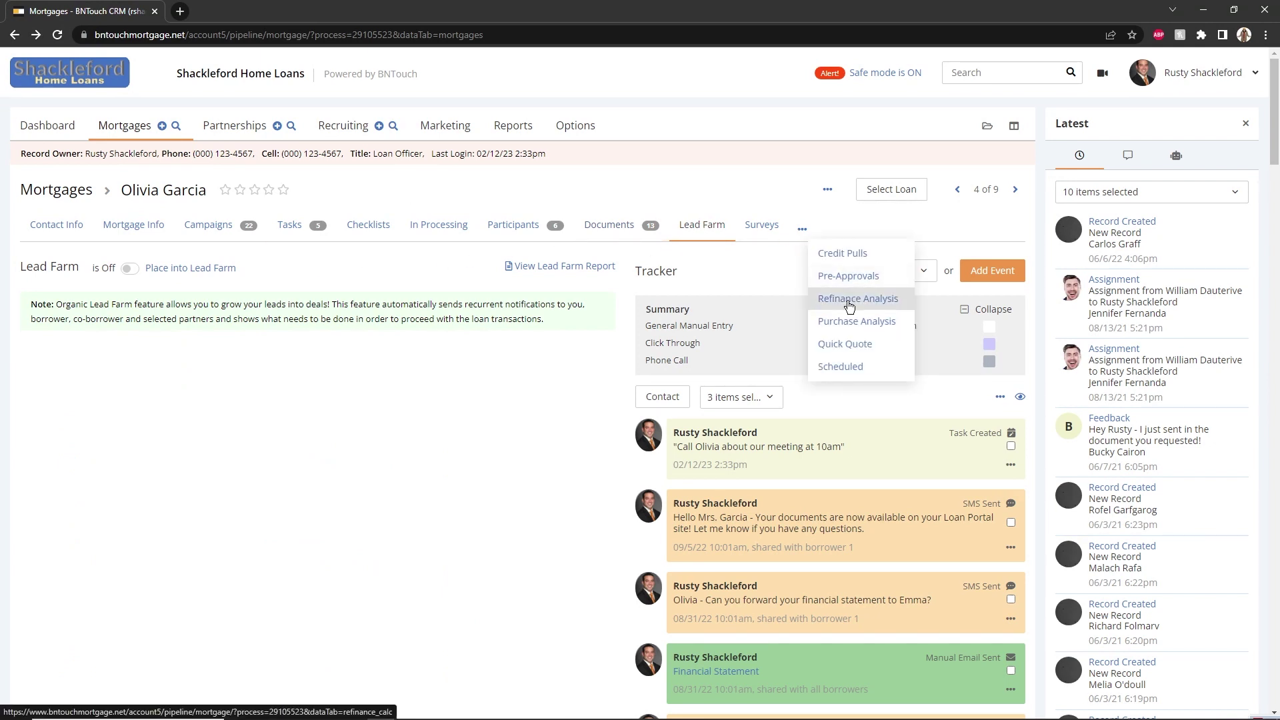
{"action": "left_click", "coordinate": [848, 304]}
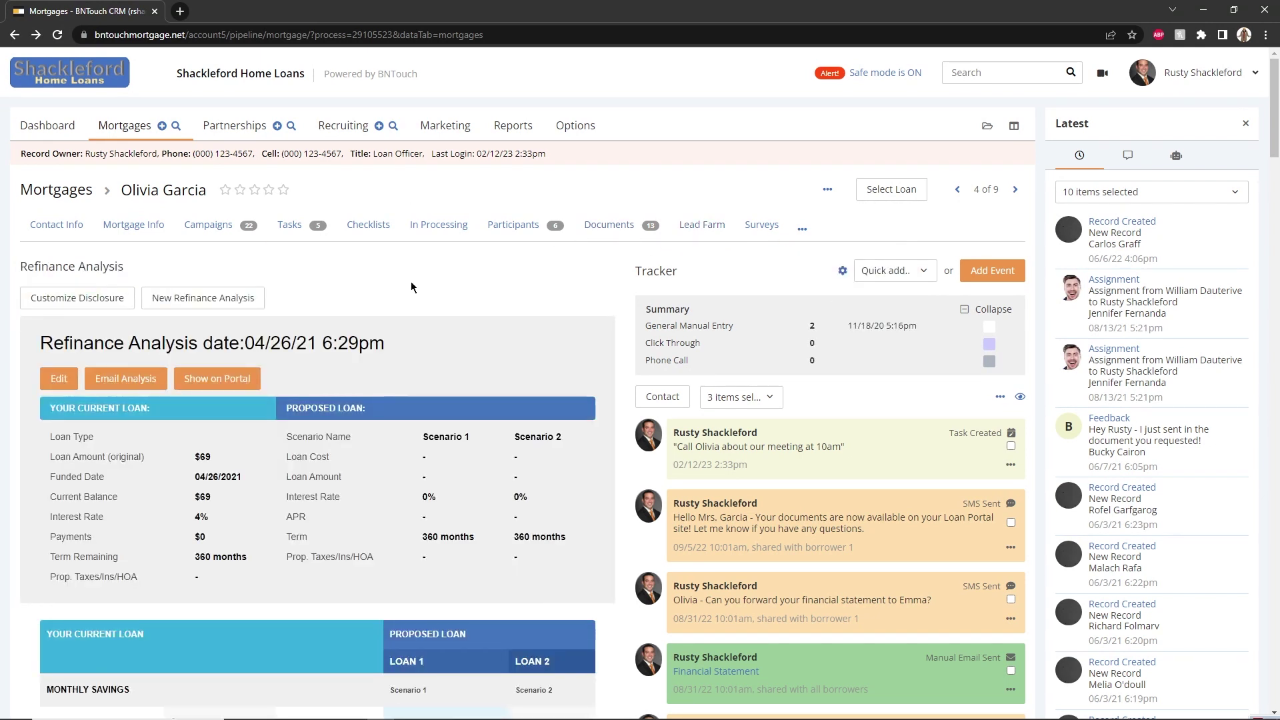
{"action": "left_click", "coordinate": [891, 189]}
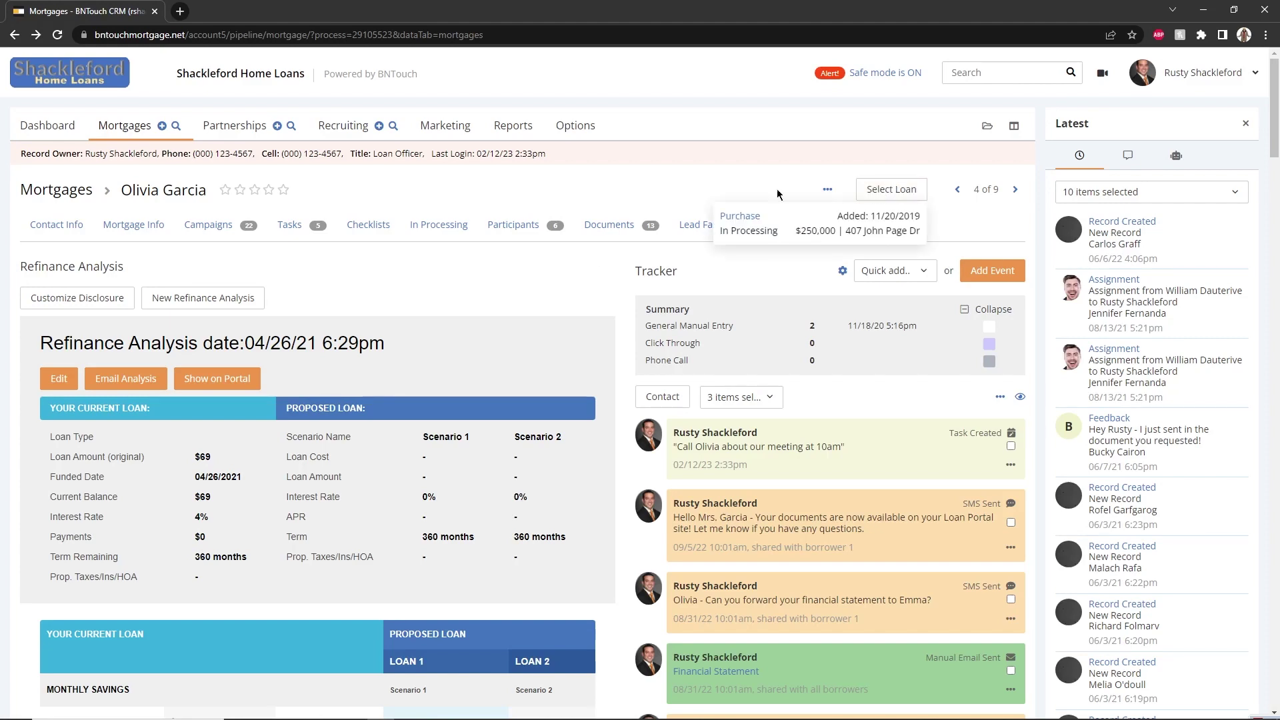
{"action": "left_click", "coordinate": [744, 222]}
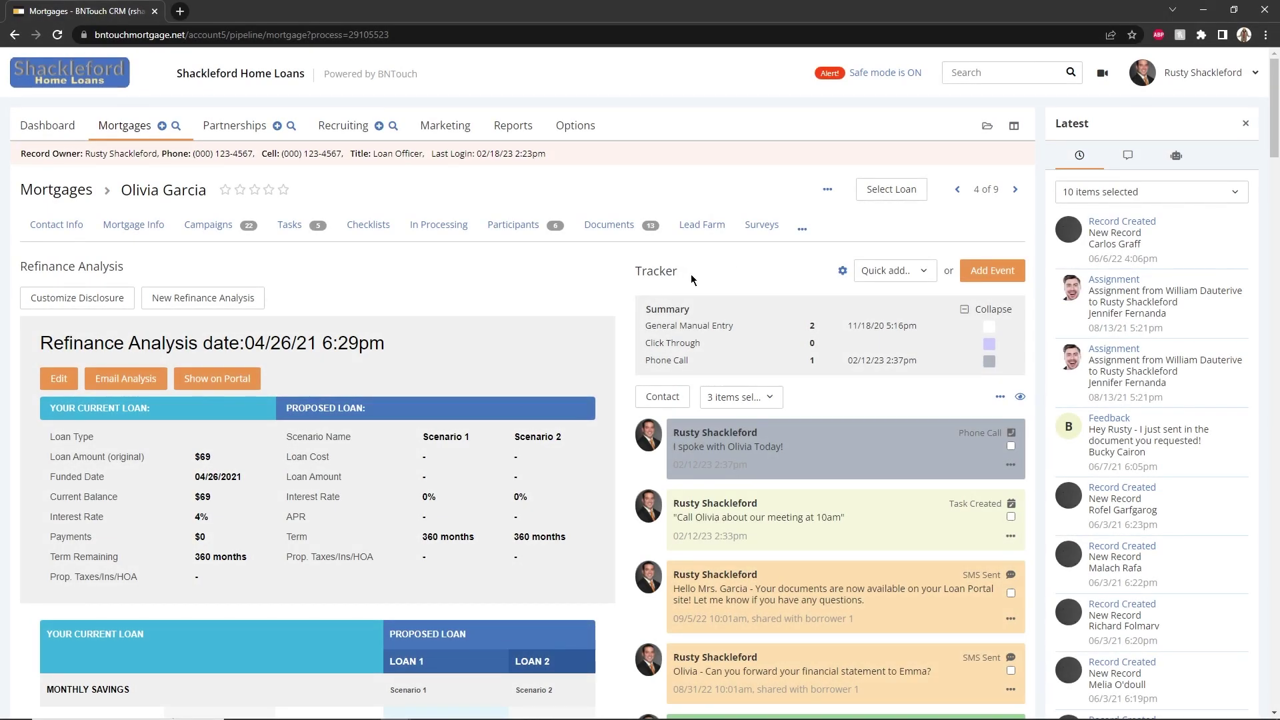
Step: Scroll through the analyses and tracker, highlighting the confirmation-document task and borrower's name
{"action": "scroll", "coordinate": [627, 326], "scroll_direction": "down", "scroll_amount": 8}
{"action": "scroll", "coordinate": [631, 336], "scroll_direction": "down", "scroll_amount": 5}
{"action": "scroll", "coordinate": [631, 336], "scroll_direction": "down", "scroll_amount": 3}
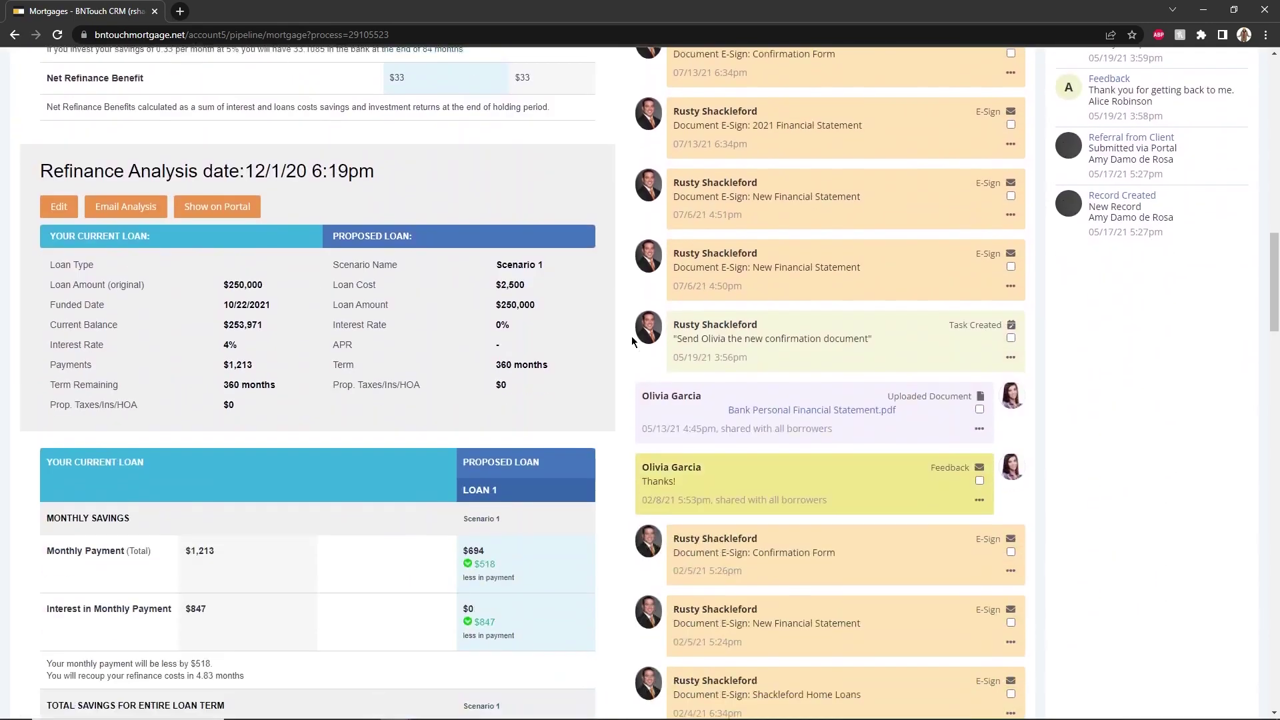
{"action": "scroll", "coordinate": [631, 336], "scroll_direction": "down", "scroll_amount": 3}
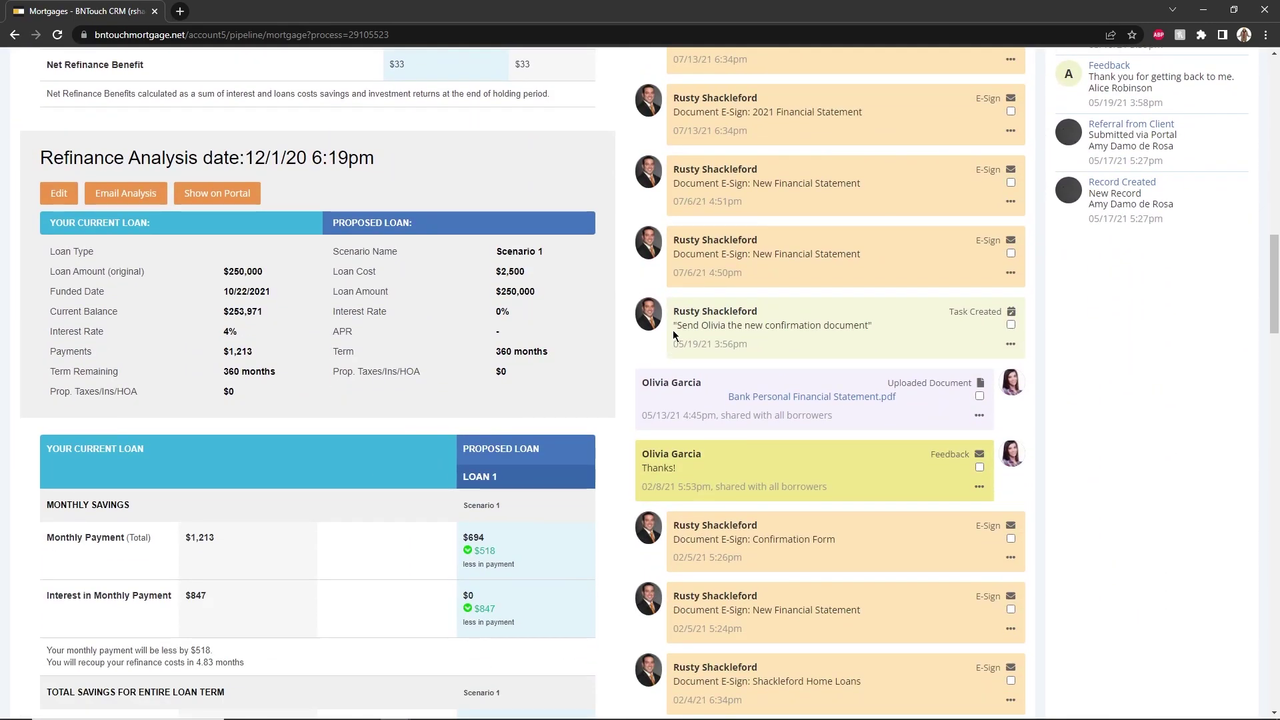
{"action": "left_click_drag", "start_coordinate": [671, 327], "coordinate": [889, 325]}
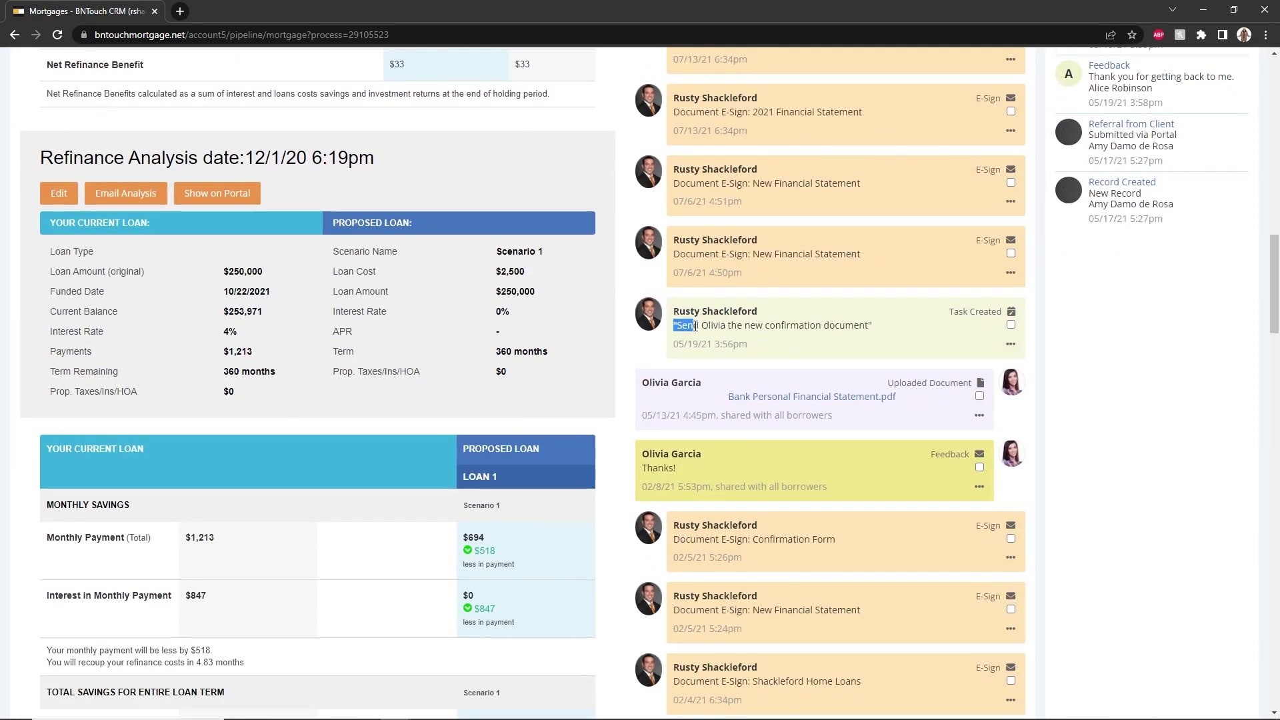
{"action": "left_click", "coordinate": [894, 325]}
{"action": "left_click_drag", "start_coordinate": [638, 385], "coordinate": [710, 391]}
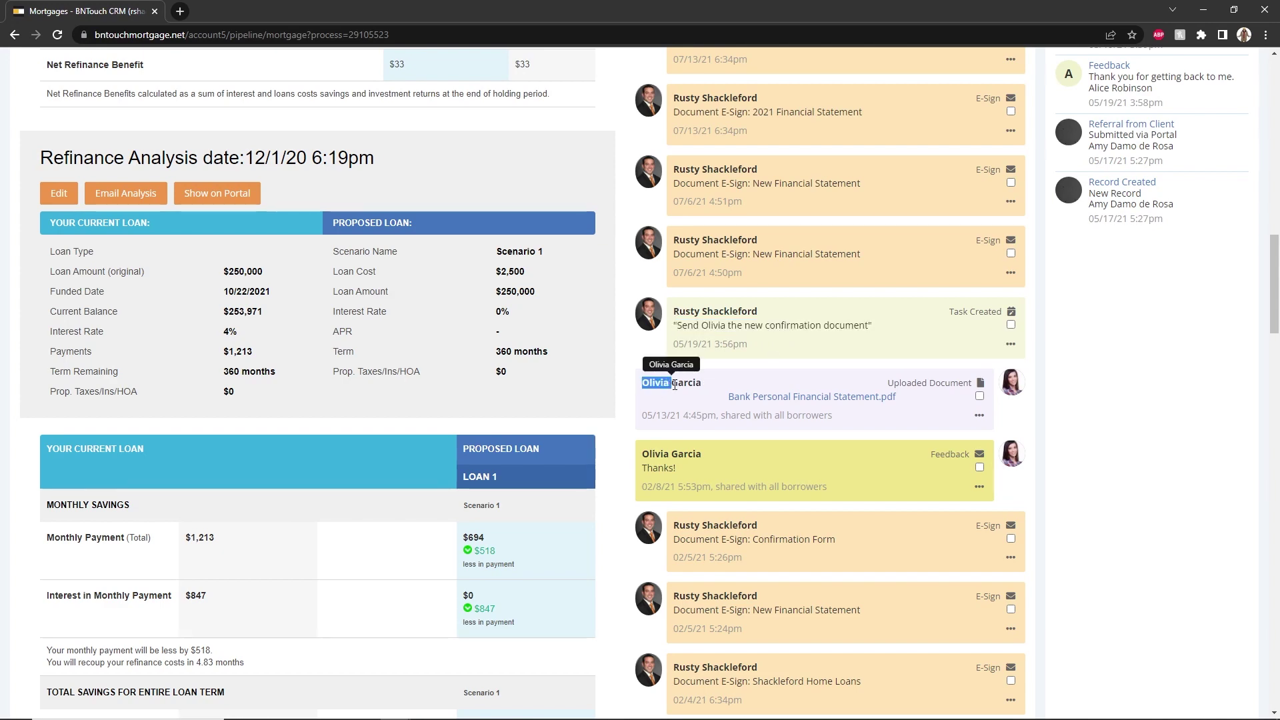
{"action": "left_click", "coordinate": [710, 392]}
Step: Add a Phone Call tracker event described 'I spoke with Olivia Today!'
{"action": "scroll", "coordinate": [667, 346], "scroll_direction": "up", "scroll_amount": 10}
{"action": "scroll", "coordinate": [679, 303], "scroll_direction": "up", "scroll_amount": 8}
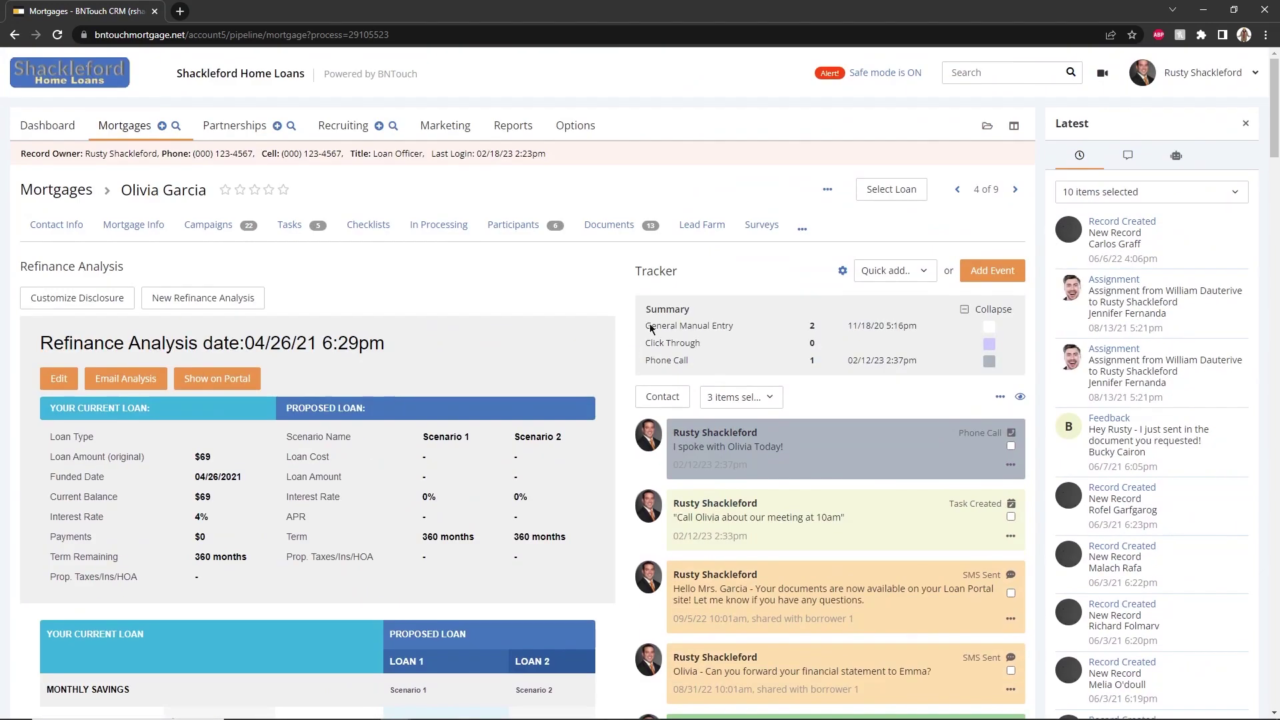
{"action": "left_click", "coordinate": [988, 278]}
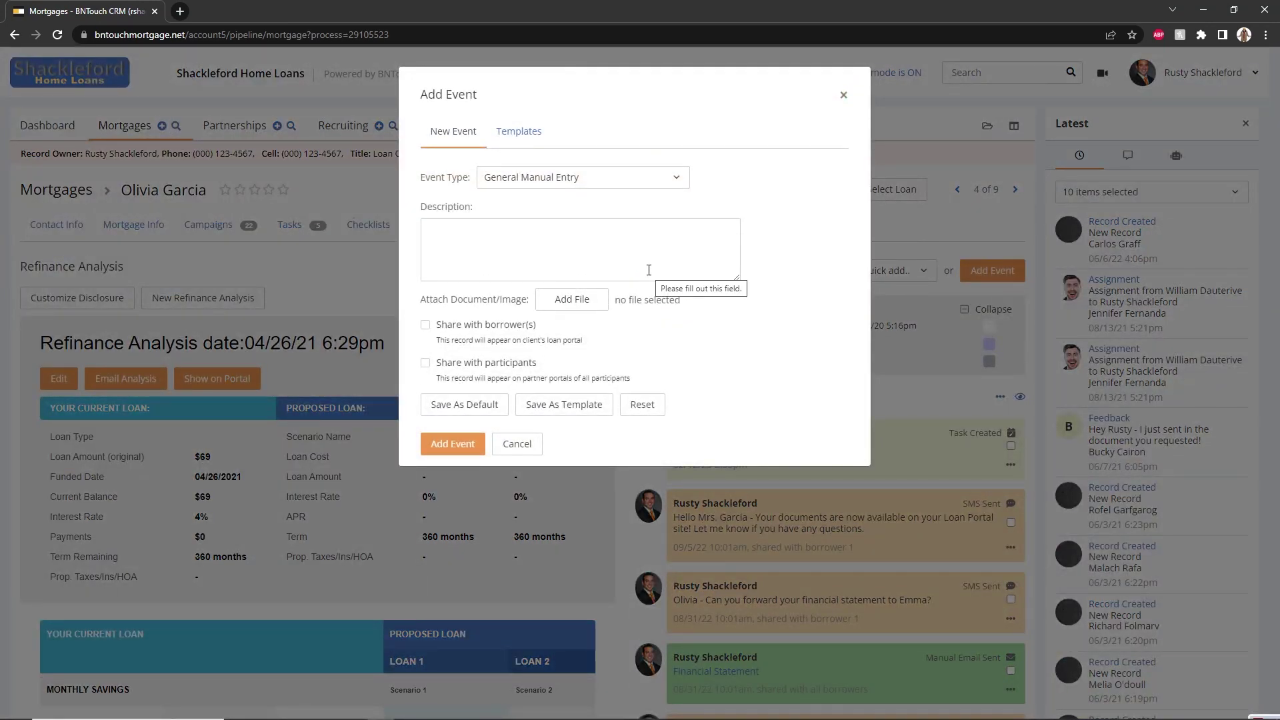
{"action": "left_click", "coordinate": [591, 177]}
{"action": "left_click", "coordinate": [560, 266]}
{"action": "left_click", "coordinate": [565, 223]}
{"action": "type", "text": "I spoke with Olivia Today!"}
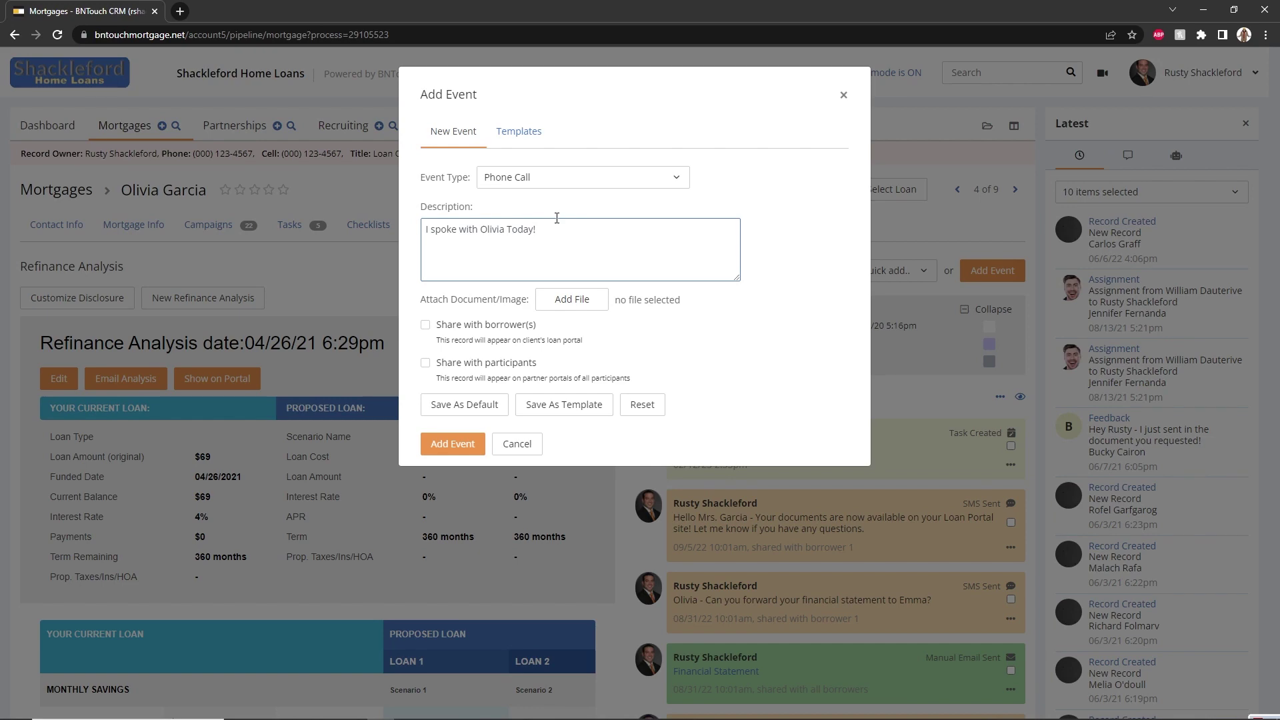
{"action": "left_click", "coordinate": [461, 447]}
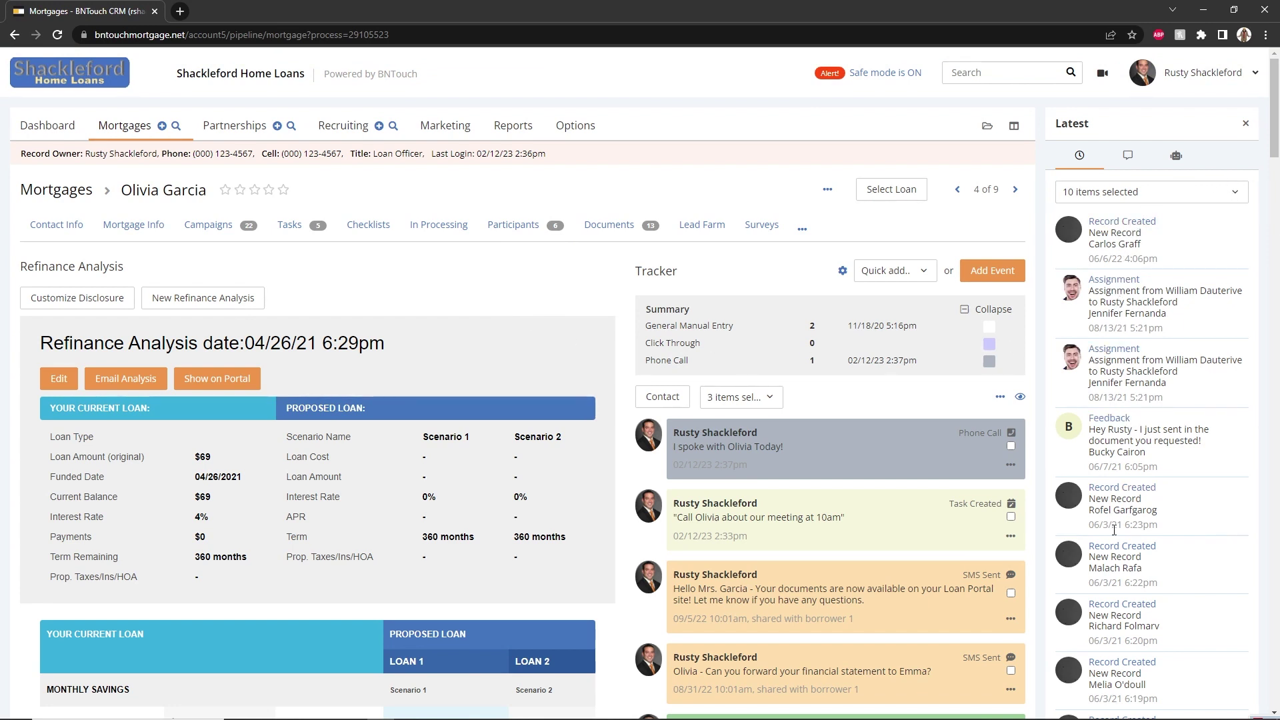
Step: Reopen Olivia's record from recent records, then return to the Mortgages In Processing pipeline
{"action": "left_click", "coordinate": [987, 128]}
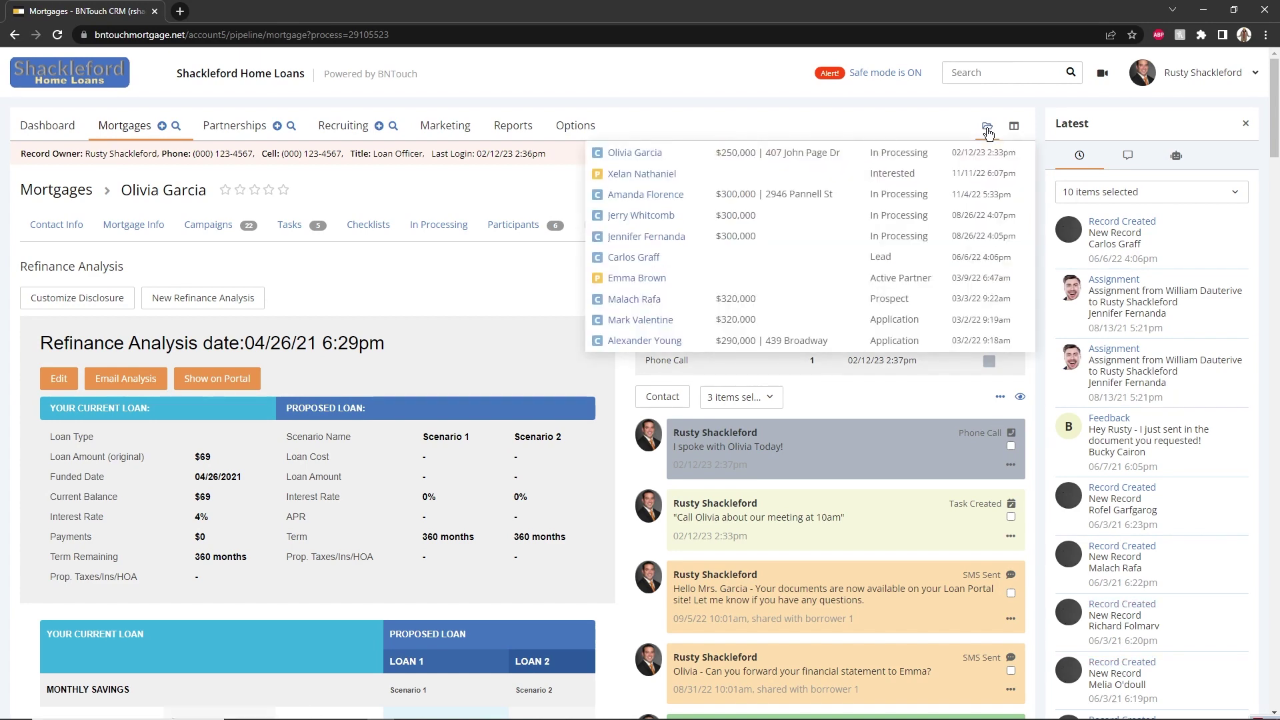
{"action": "left_click", "coordinate": [627, 153]}
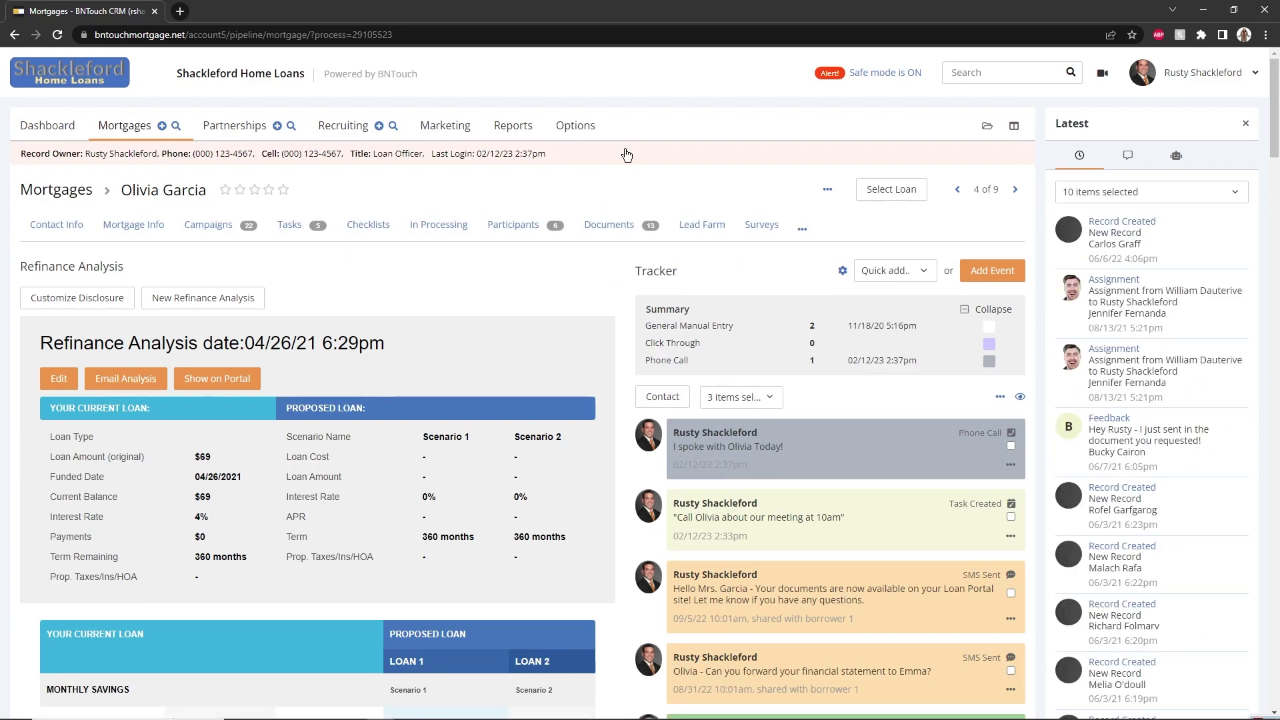
{"action": "scroll", "coordinate": [506, 186], "scroll_direction": "down", "scroll_amount": 1}
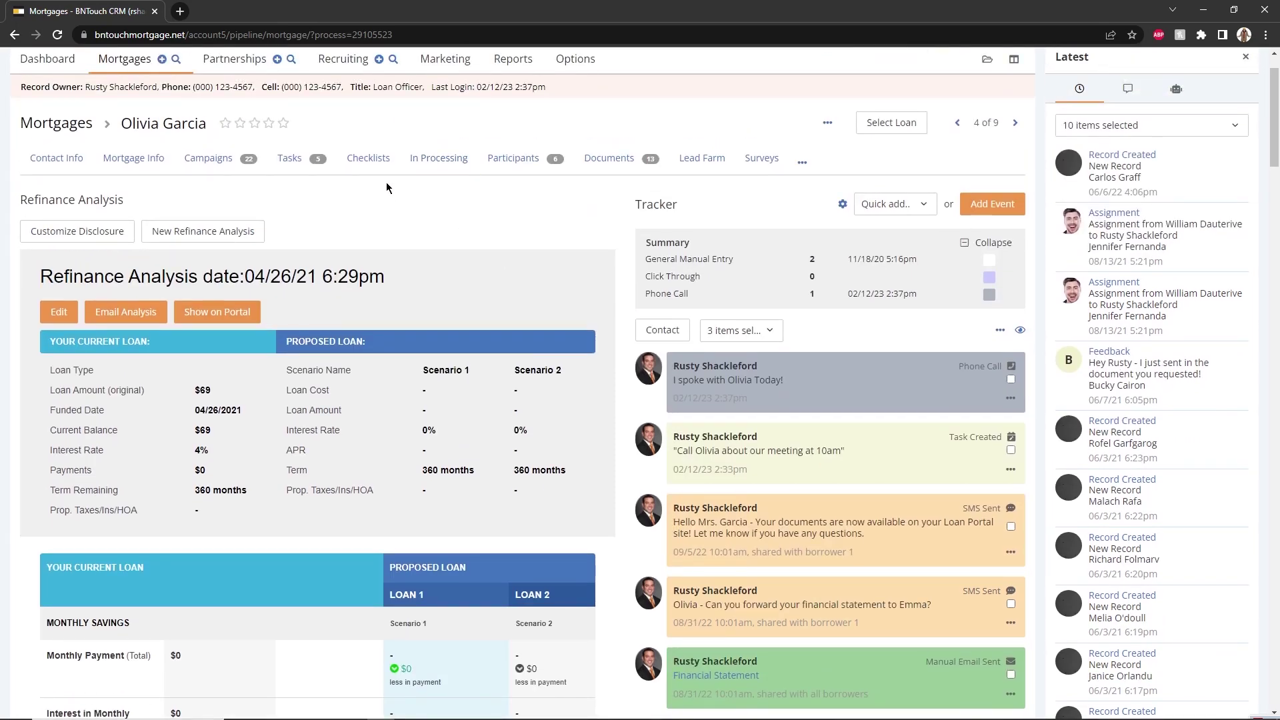
{"action": "scroll", "coordinate": [386, 182], "scroll_direction": "up", "scroll_amount": 1}
{"action": "left_click", "coordinate": [134, 130]}
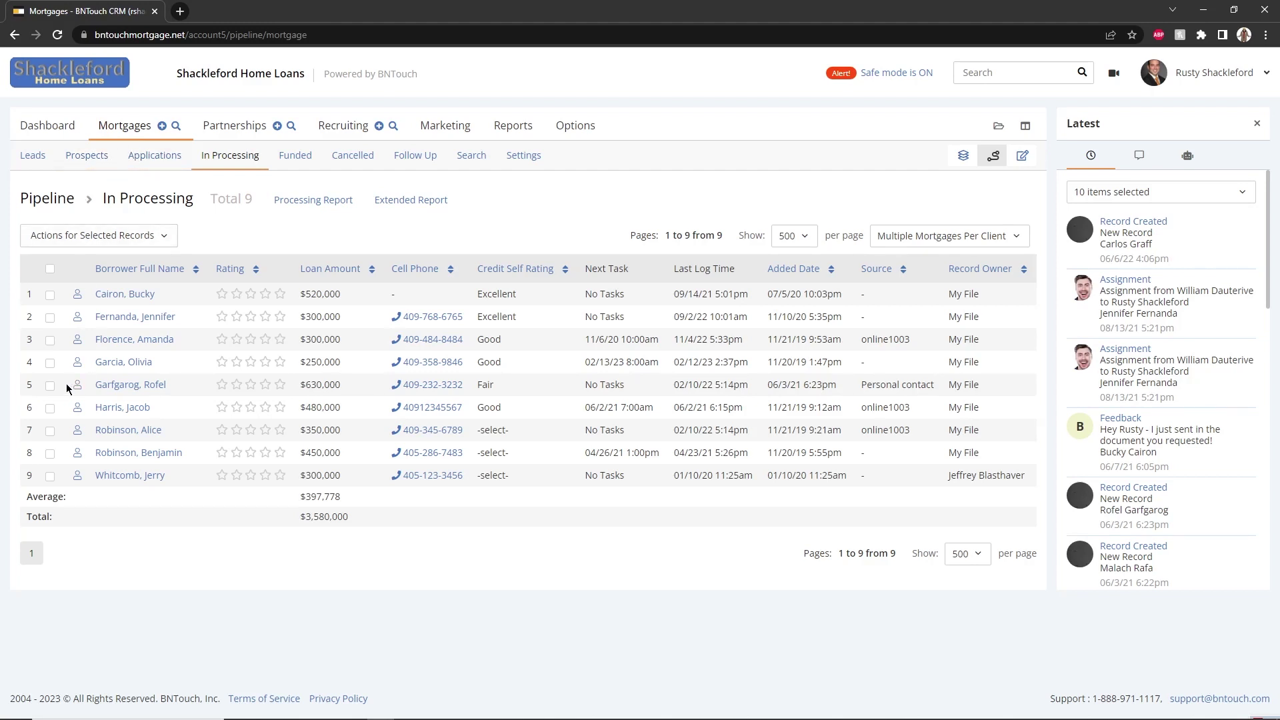
Step: Start the Happy Labor Day 2015-2024 campaign for the fourth borrower in the pipeline
{"action": "left_click", "coordinate": [50, 364]}
{"action": "left_click", "coordinate": [135, 241]}
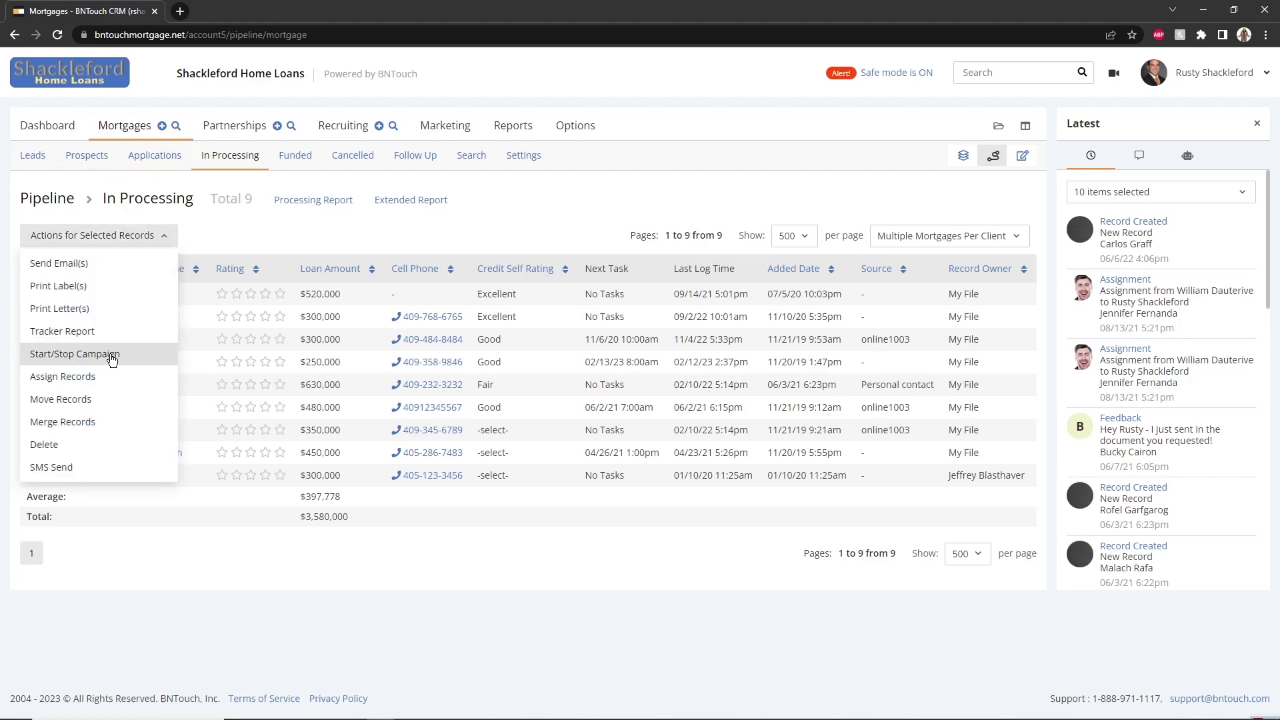
{"action": "left_click", "coordinate": [111, 356]}
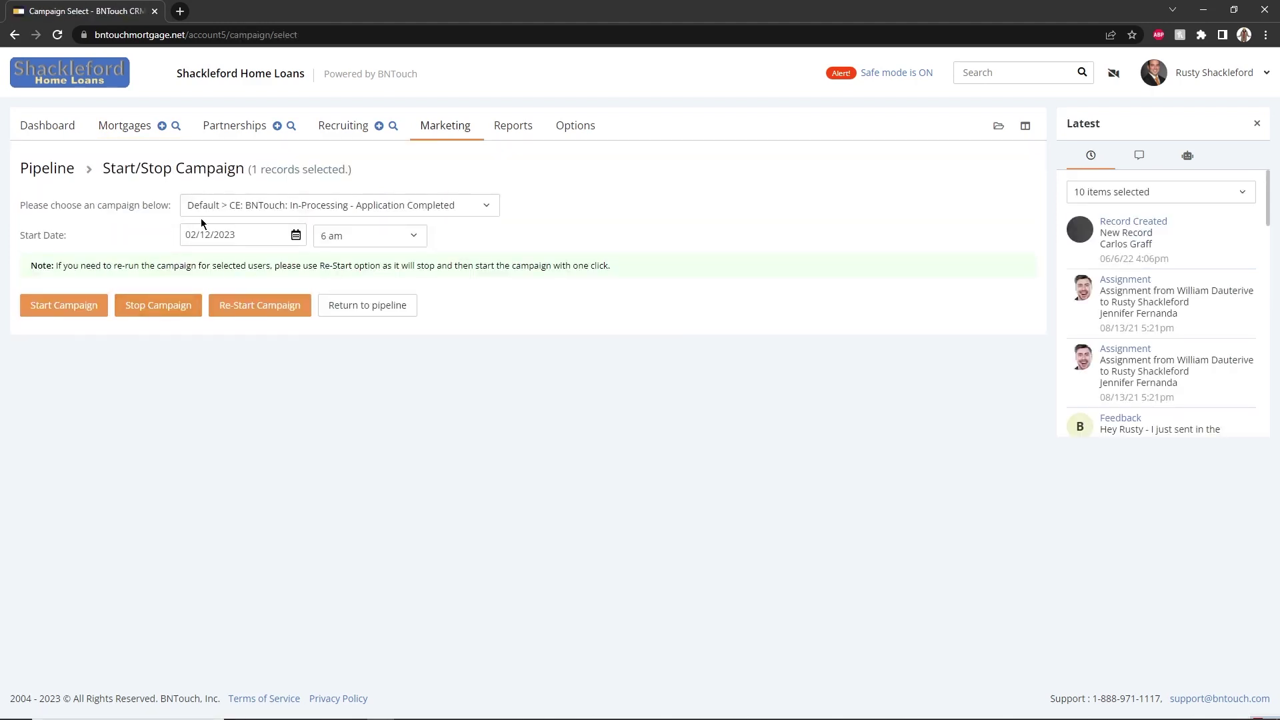
{"action": "left_click", "coordinate": [213, 215]}
{"action": "scroll", "coordinate": [257, 377], "scroll_direction": "down", "scroll_amount": 3}
{"action": "scroll", "coordinate": [260, 377], "scroll_direction": "down", "scroll_amount": 4}
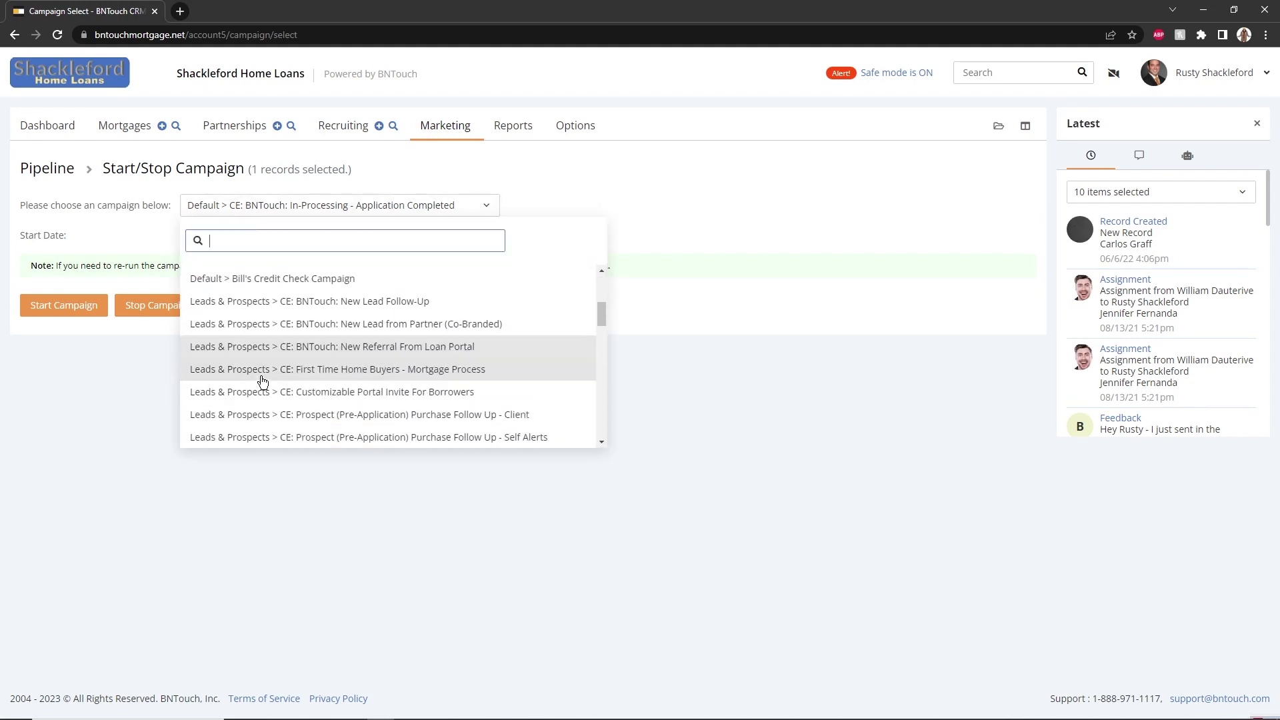
{"action": "scroll", "coordinate": [261, 381], "scroll_direction": "down", "scroll_amount": 4}
{"action": "scroll", "coordinate": [262, 380], "scroll_direction": "down", "scroll_amount": 5}
{"action": "left_click", "coordinate": [260, 379]}
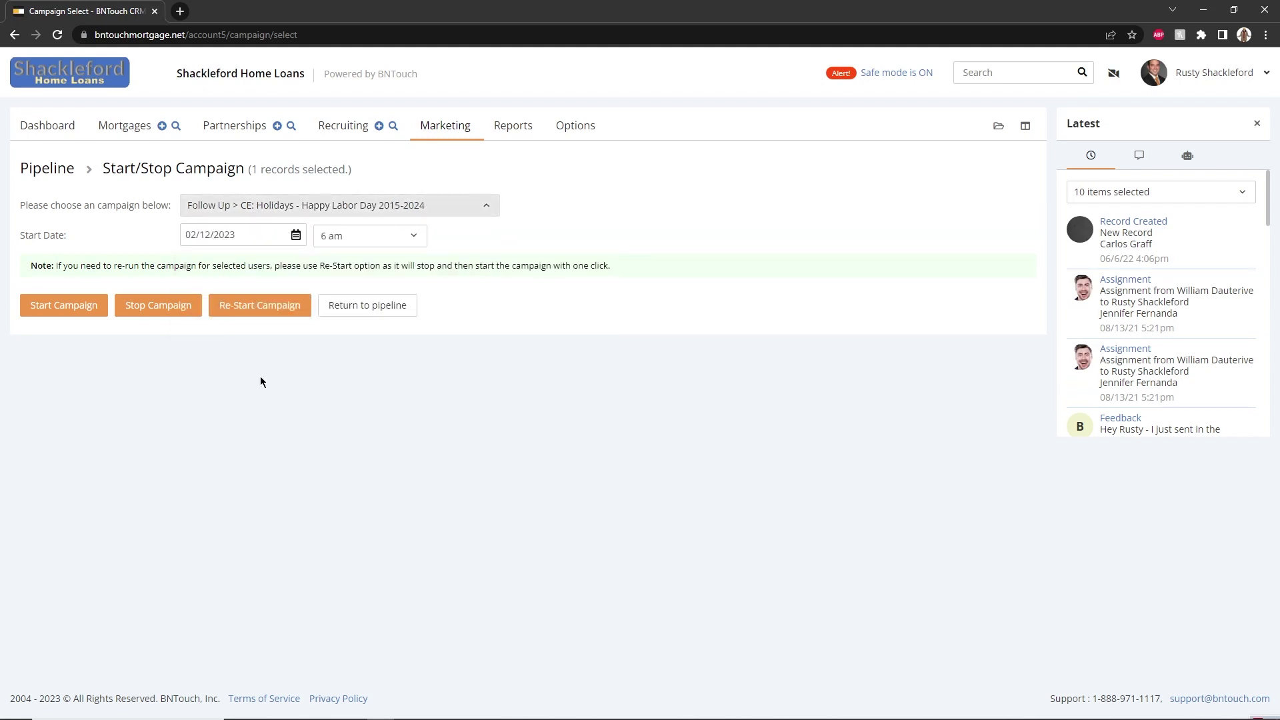
Step: Review Olivia's assigned campaigns and the Halloween campaign options, then the Marketing Campaigns list
{"action": "left_click", "coordinate": [137, 127]}
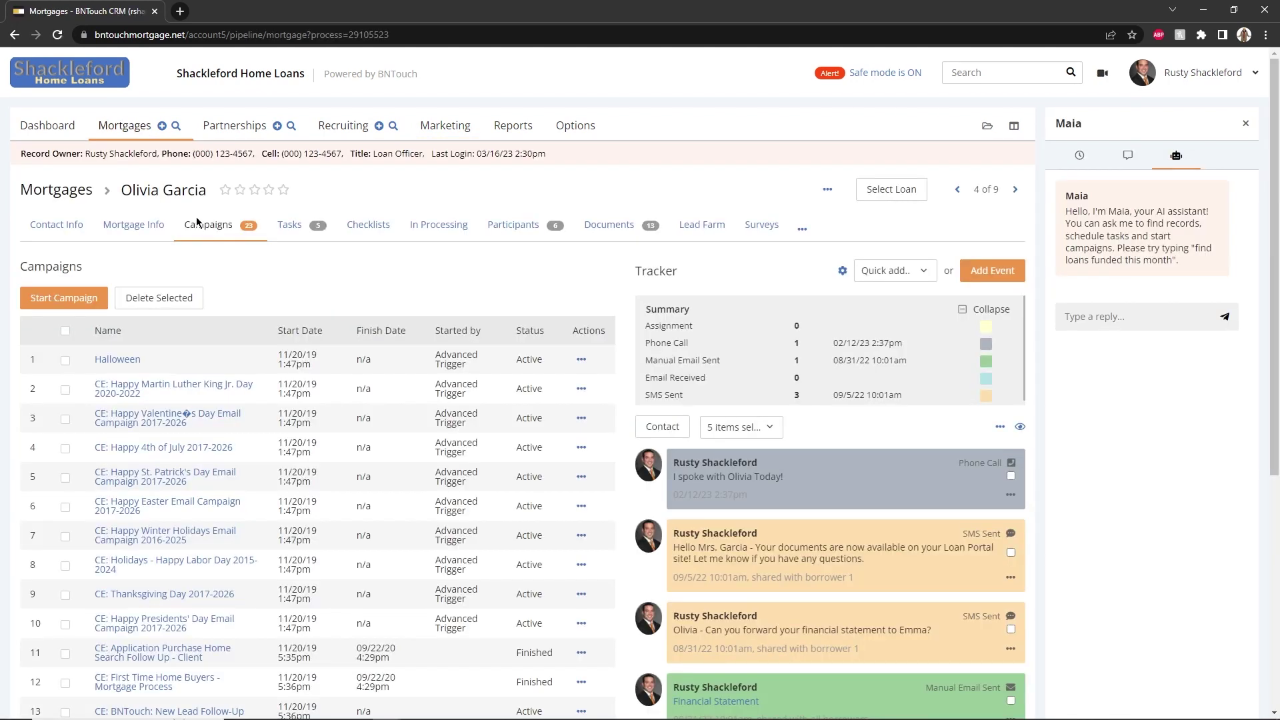
{"action": "left_click", "coordinate": [581, 359]}
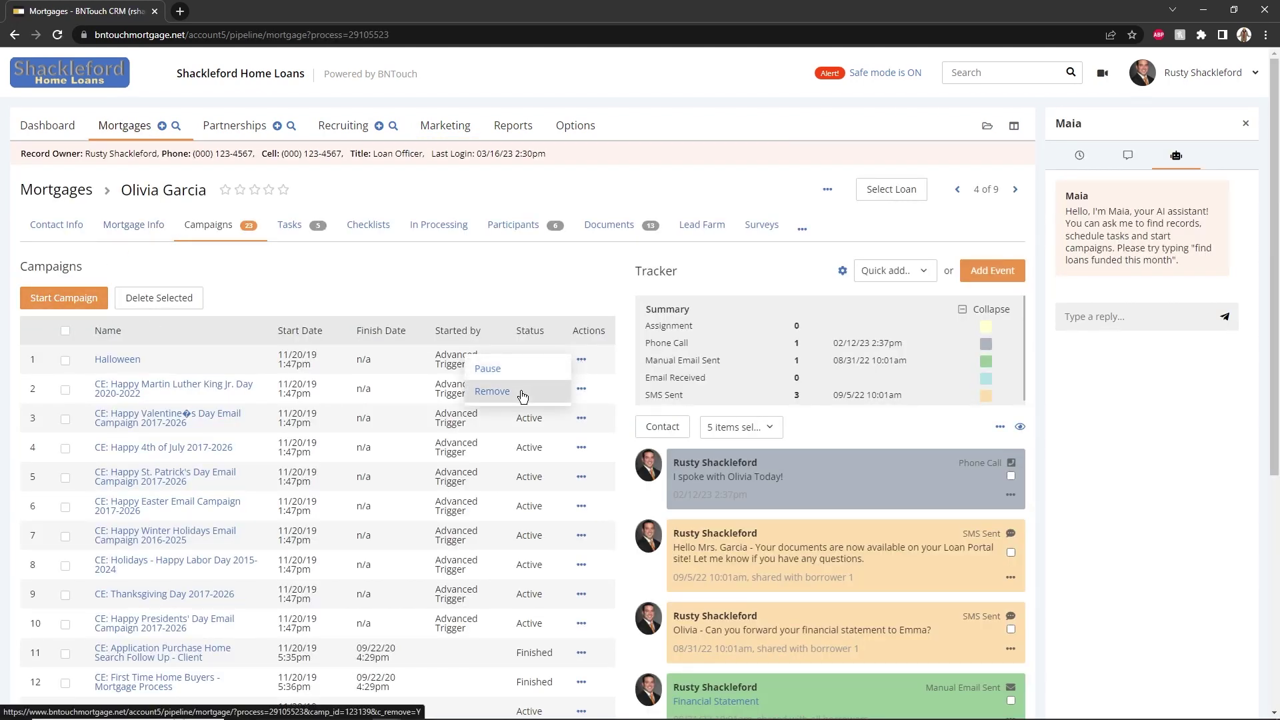
{"action": "left_click", "coordinate": [443, 129]}
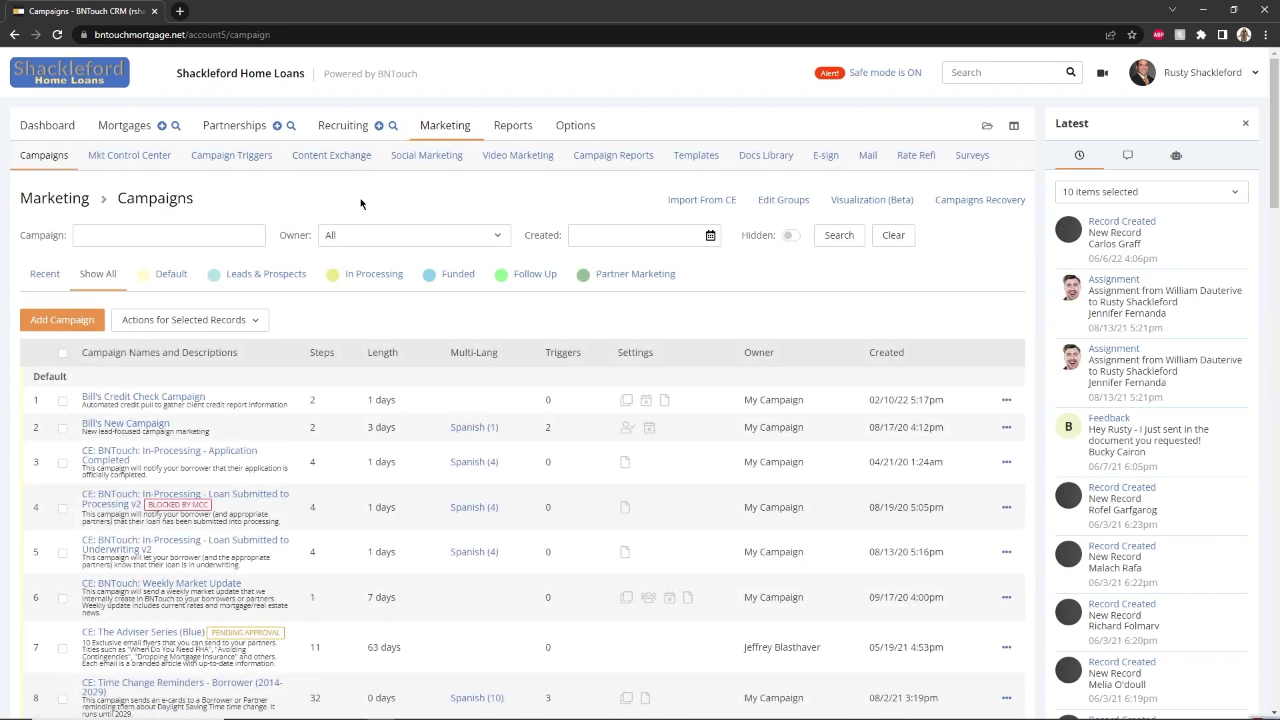
Step: Check Campaign Triggers, then open the Leads & Prospects 'CE: Application Purchase Home Search Follow Up - Self Alerts' campaign's five email steps
{"action": "left_click", "coordinate": [232, 158]}
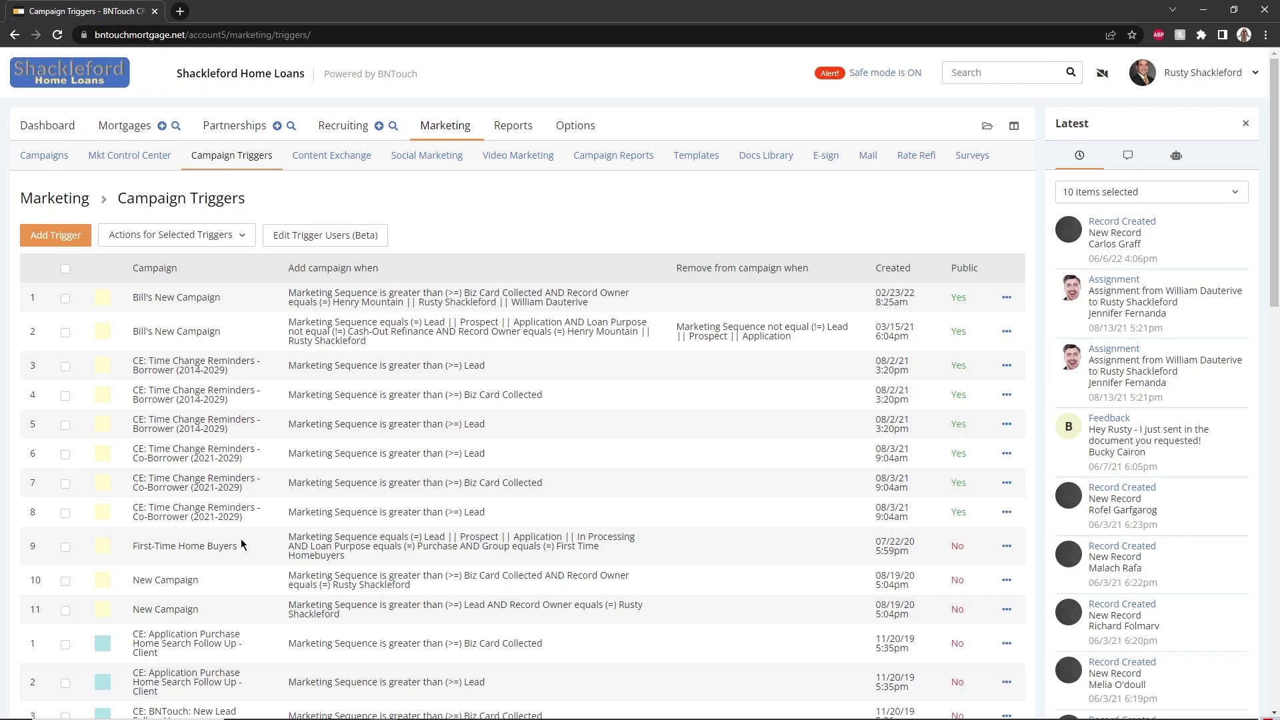
{"action": "left_click", "coordinate": [59, 170]}
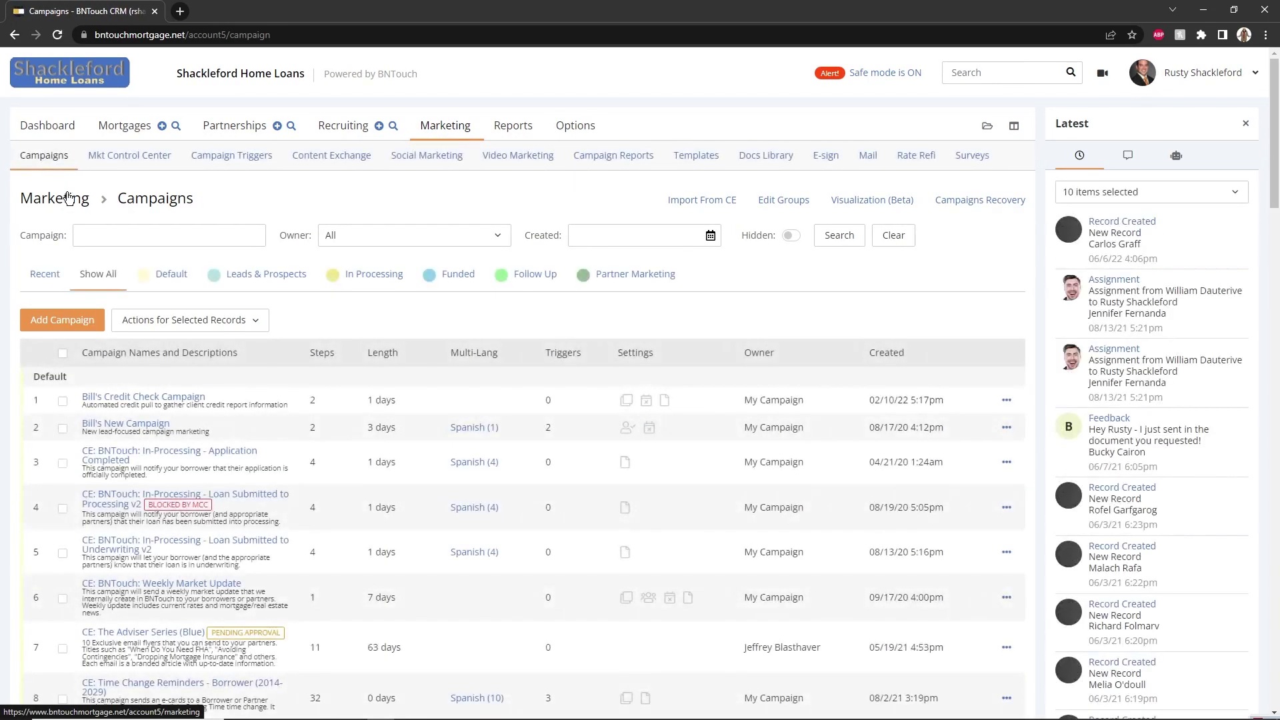
{"action": "scroll", "coordinate": [482, 338], "scroll_direction": "down", "scroll_amount": 2}
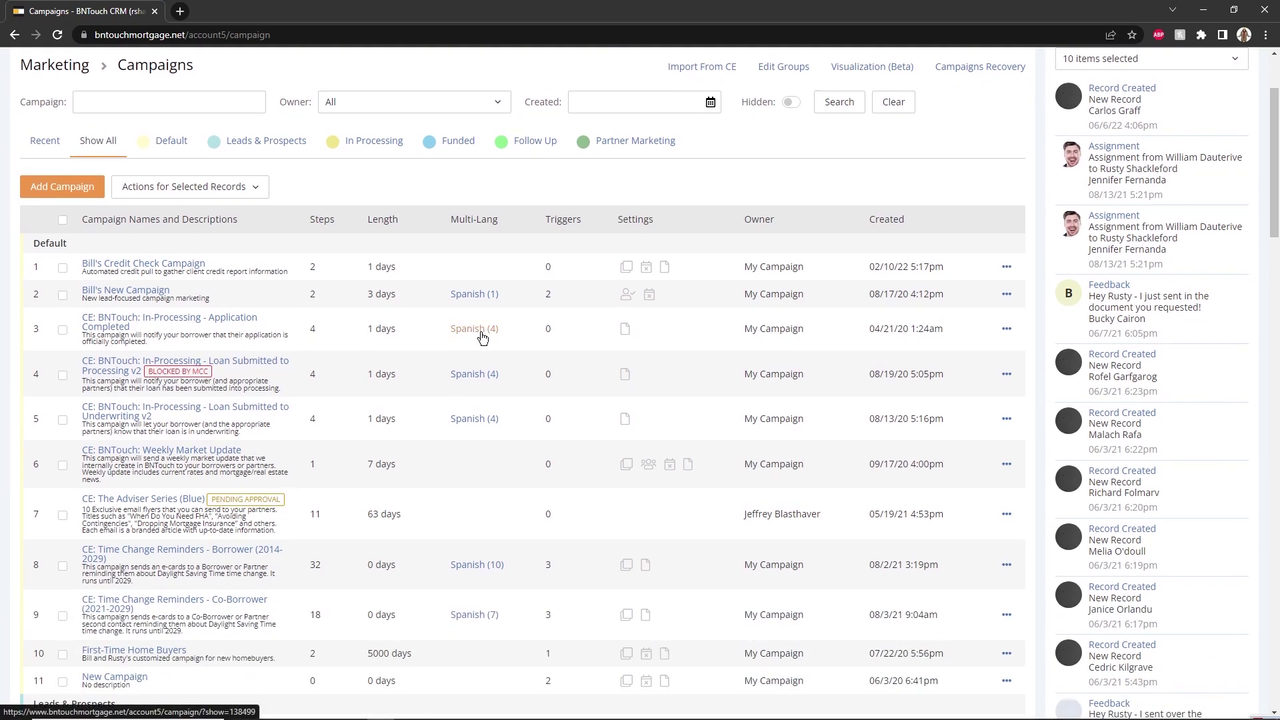
{"action": "scroll", "coordinate": [482, 338], "scroll_direction": "down", "scroll_amount": 3}
{"action": "scroll", "coordinate": [229, 326], "scroll_direction": "down", "scroll_amount": 3}
{"action": "scroll", "coordinate": [223, 311], "scroll_direction": "down", "scroll_amount": 1}
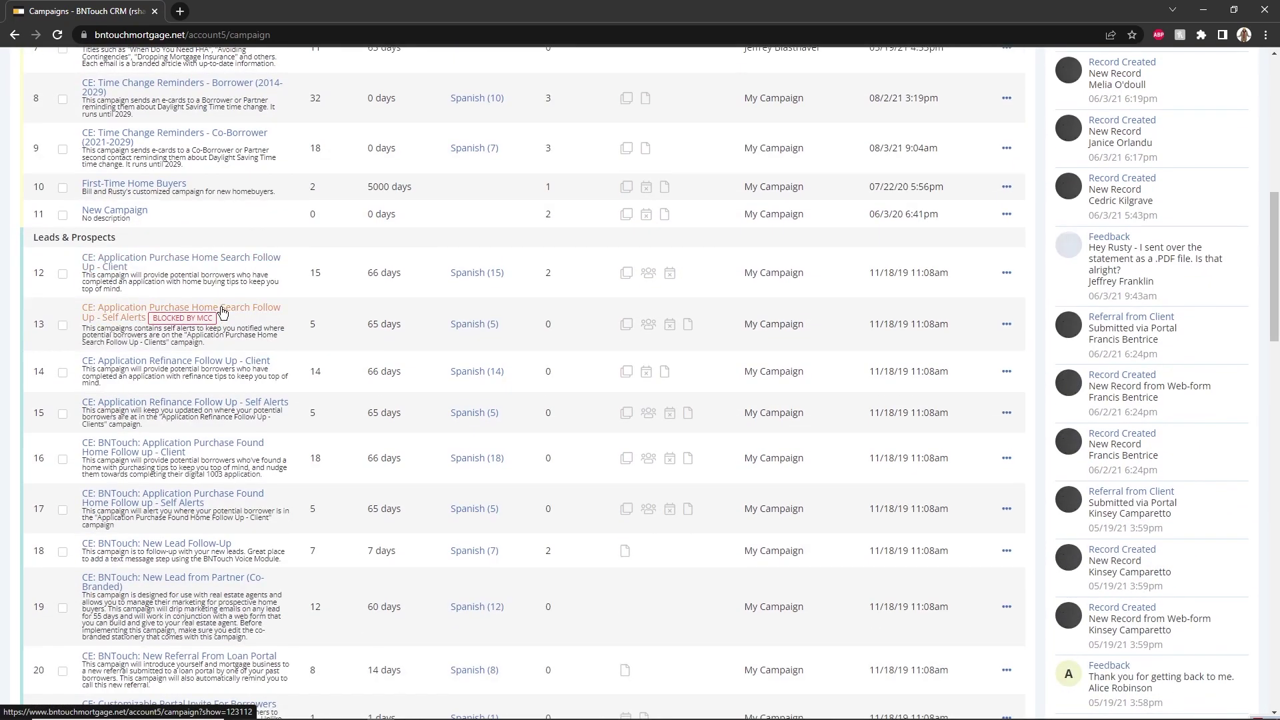
{"action": "left_click", "coordinate": [222, 311]}
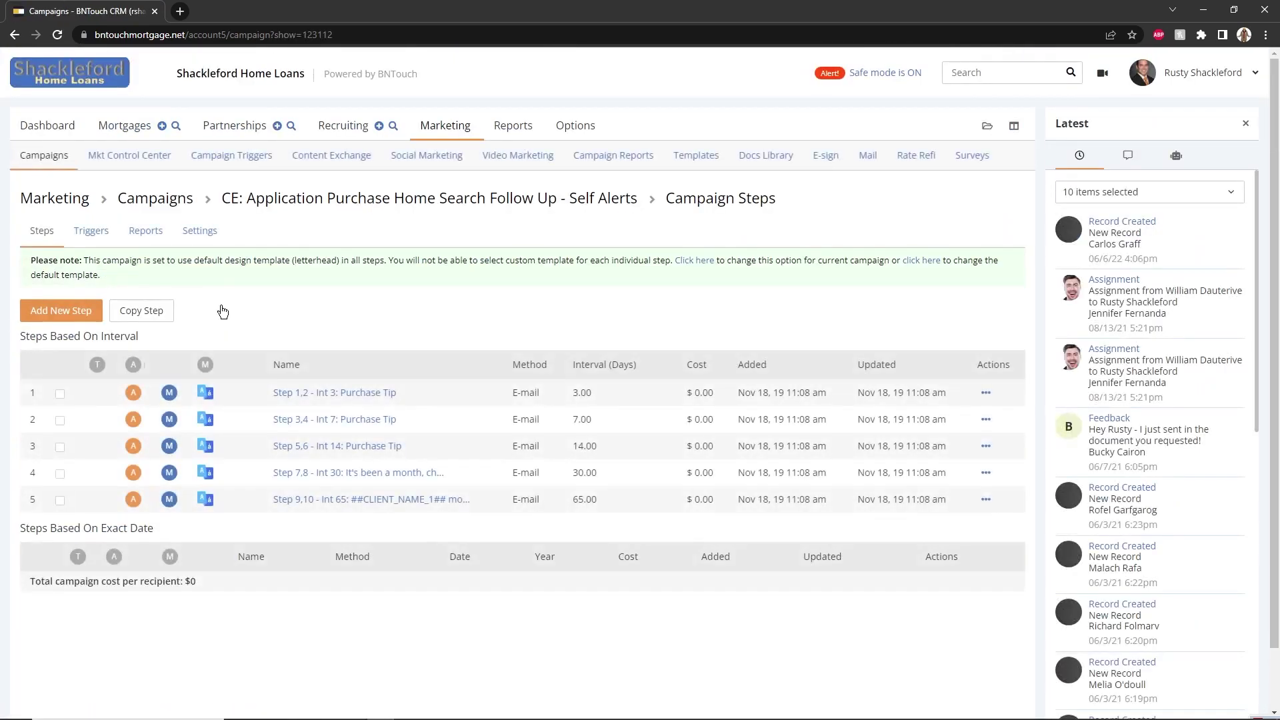